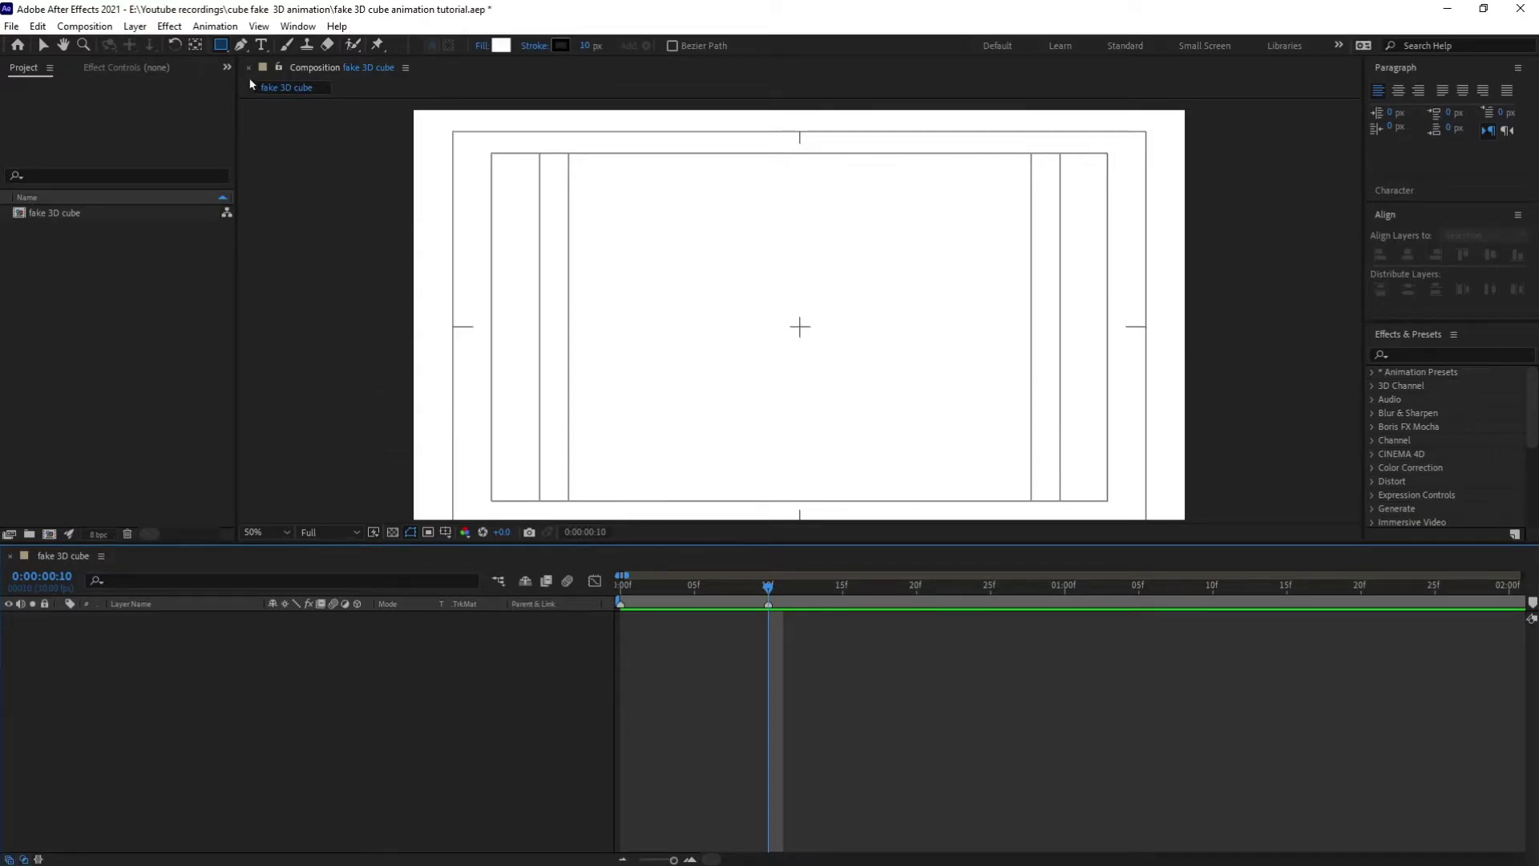
Step: Draw a white square with a 10 px black stroke near the composition's center and rename its layer as square
drag(220, 44, 293, 108)
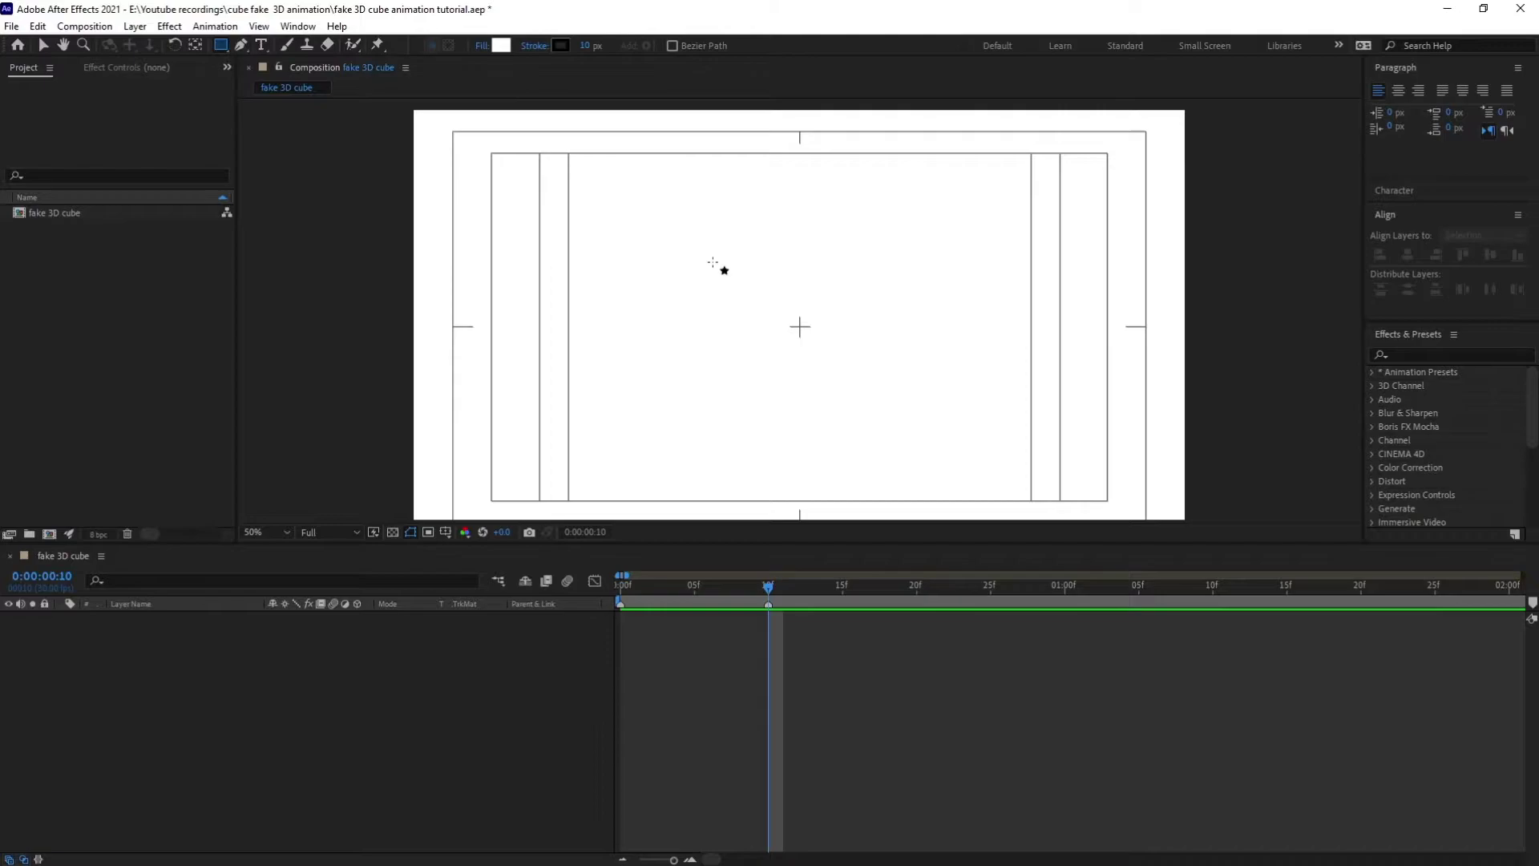
drag(739, 279, 868, 408)
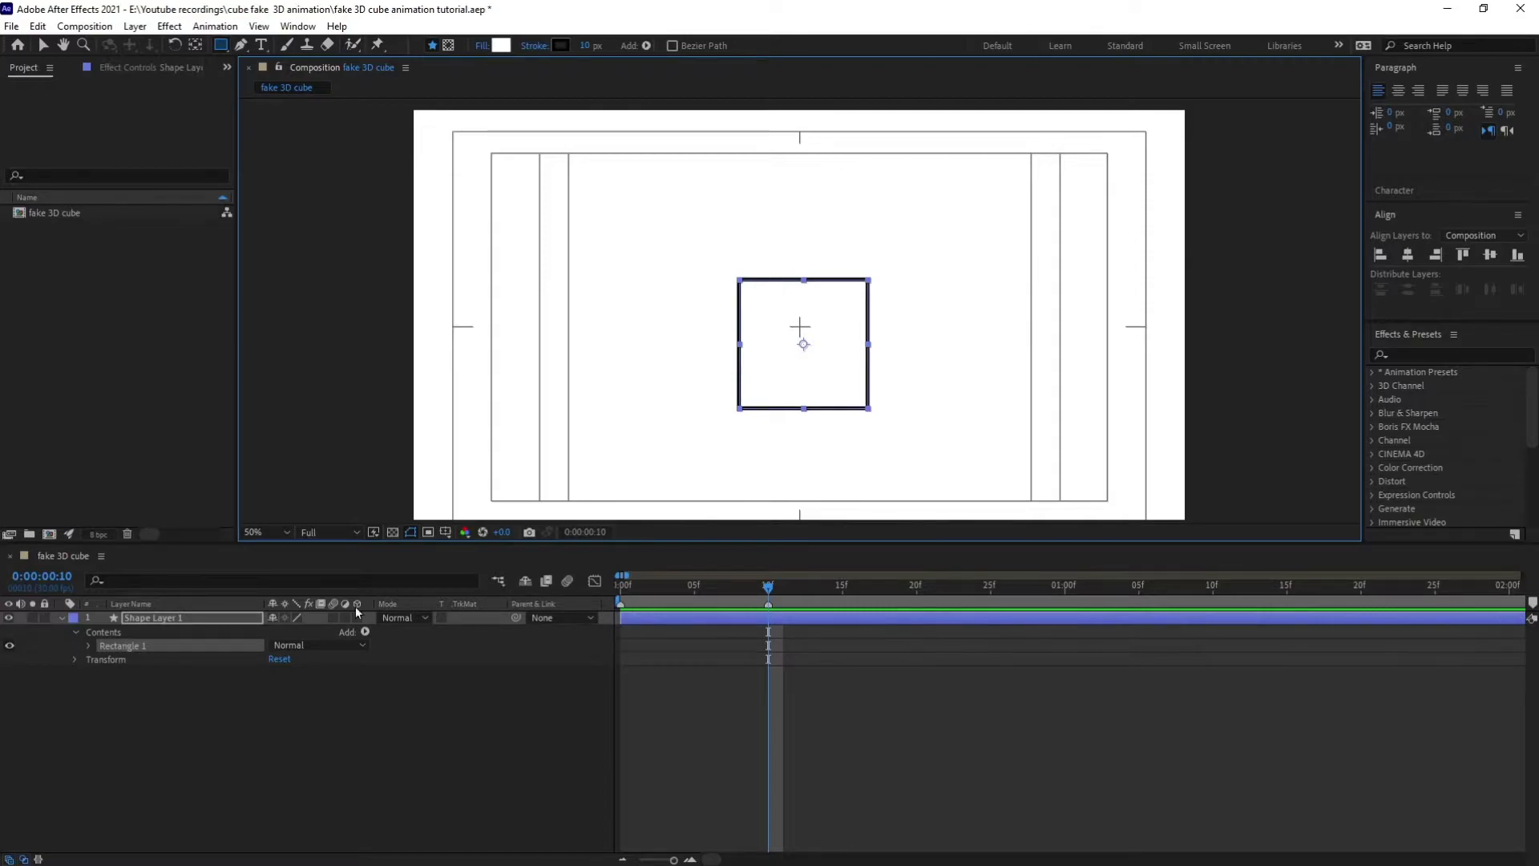
click(201, 621)
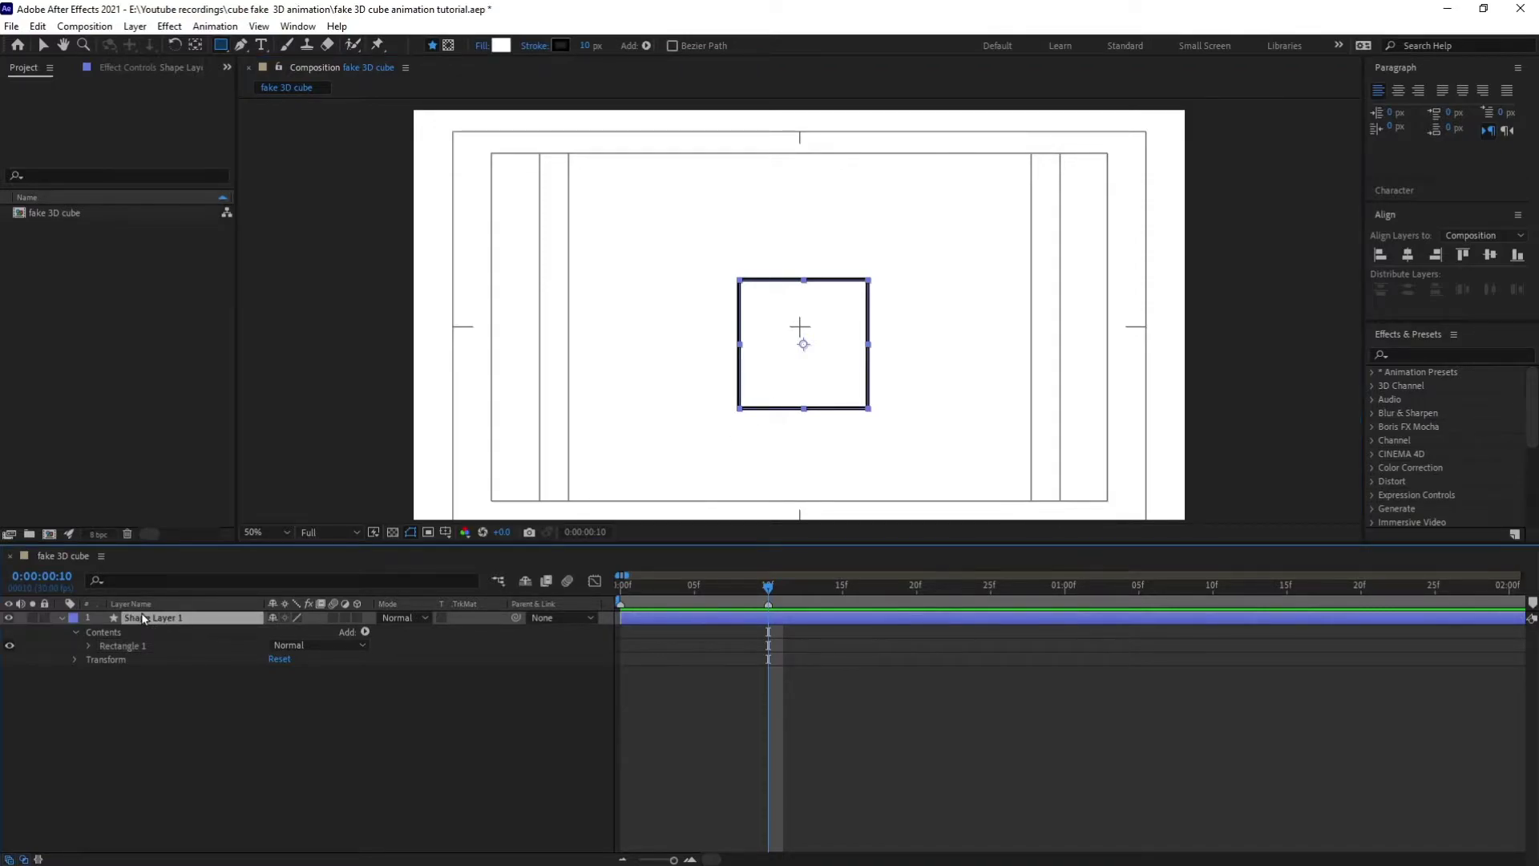
text(square)
key(Return)
Step: Center the square horizontally and vertically in the composition, and convert its rectangle path to a Bezier path
click(1408, 257)
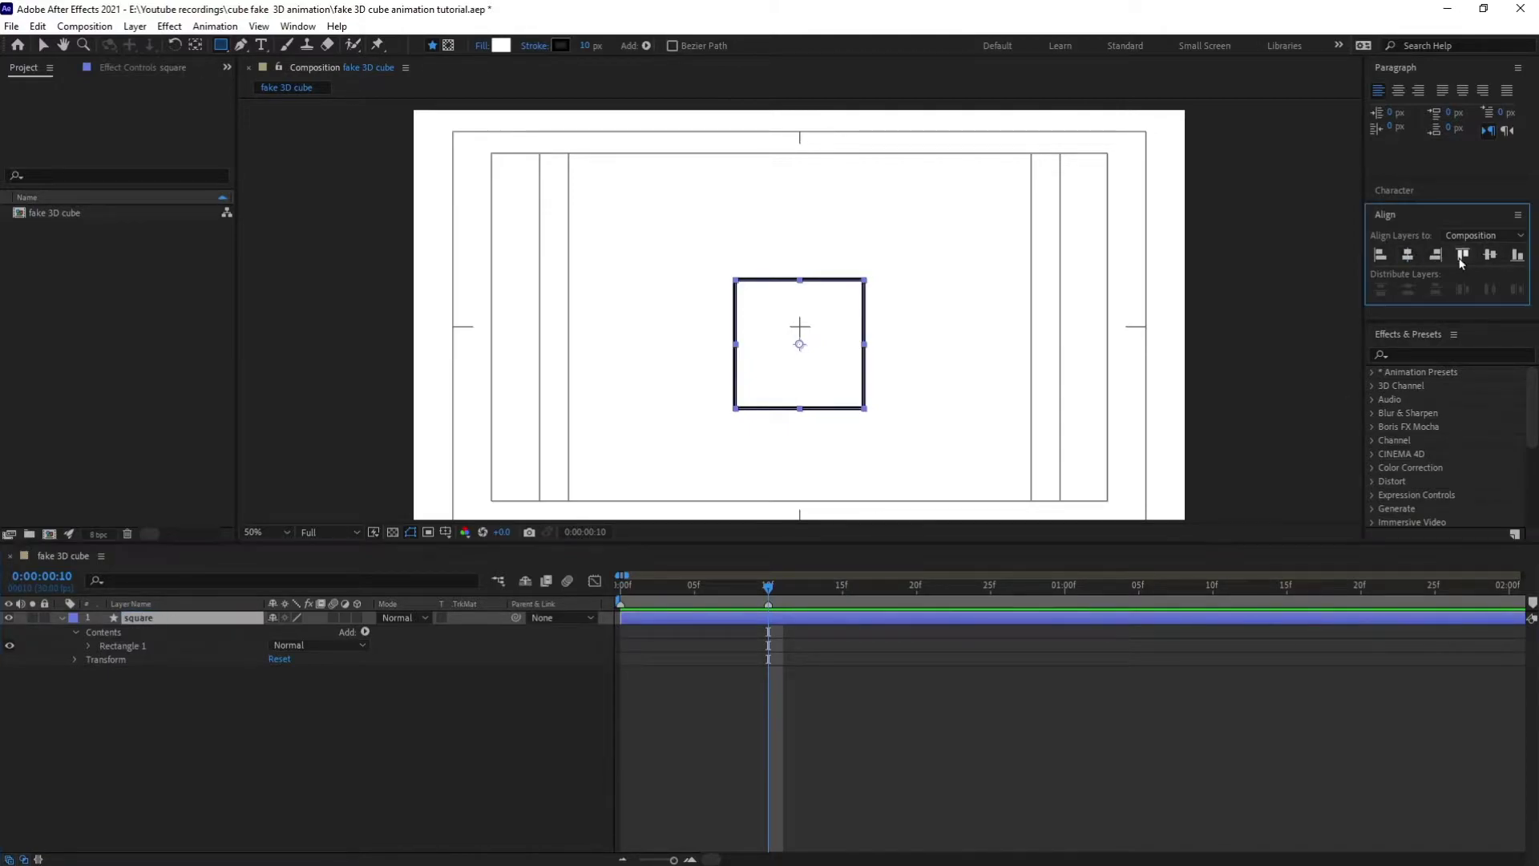
click(1491, 256)
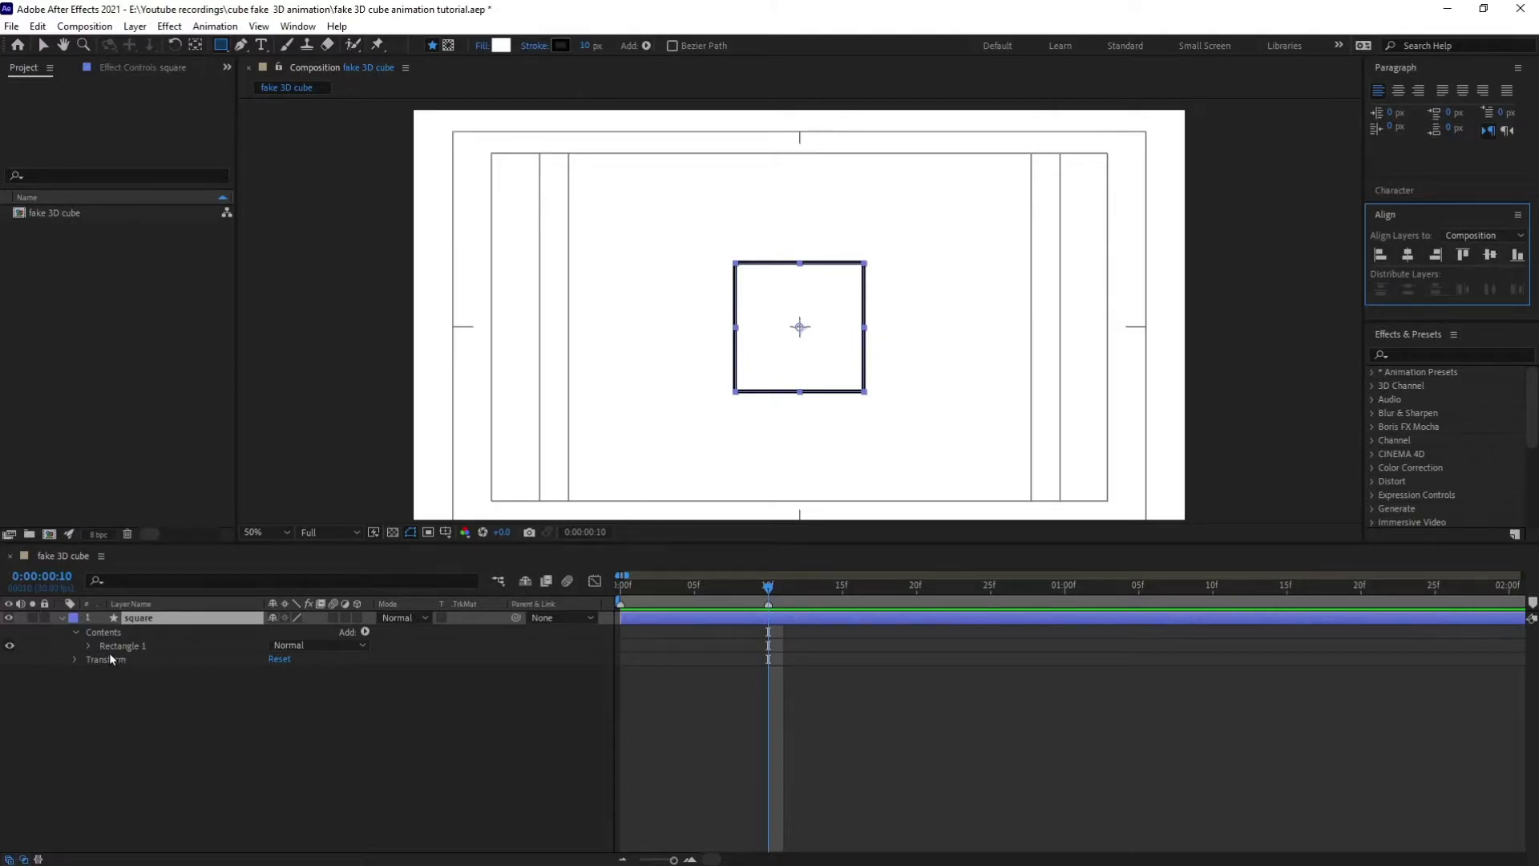
click(88, 646)
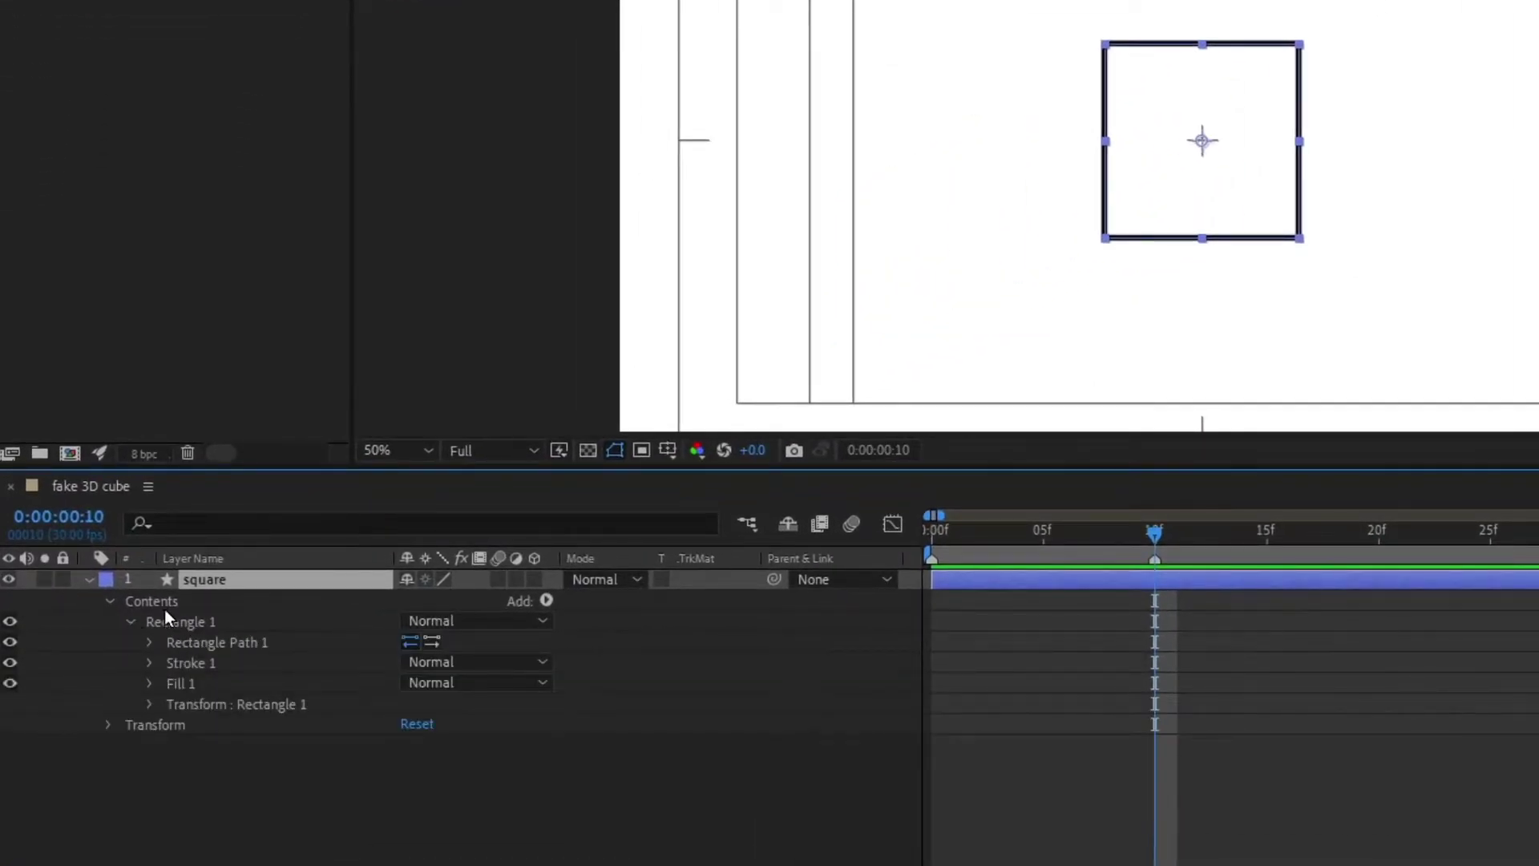
click(198, 645)
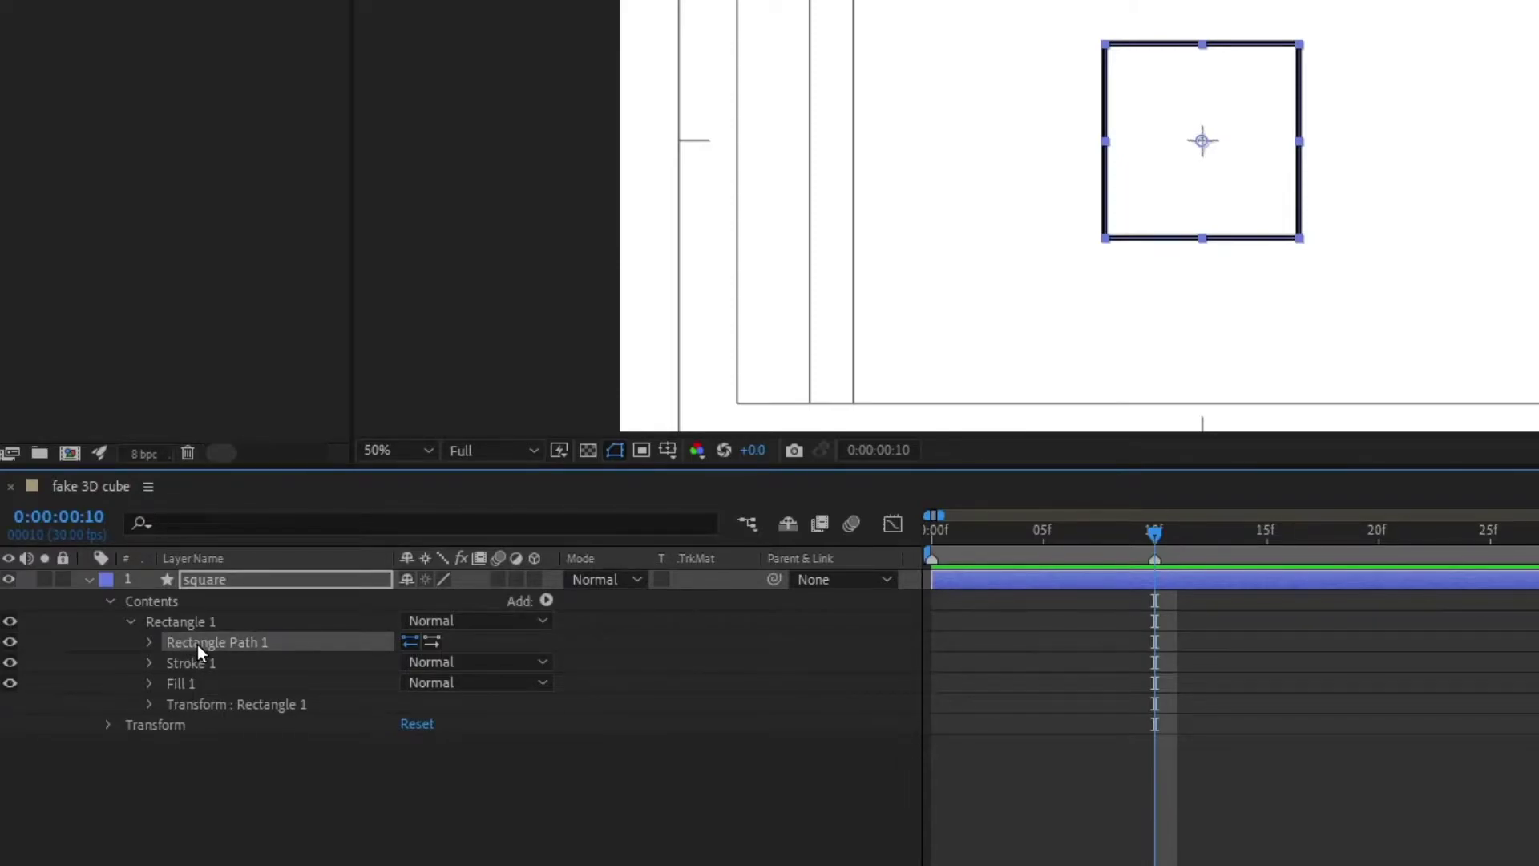
right_click(197, 644)
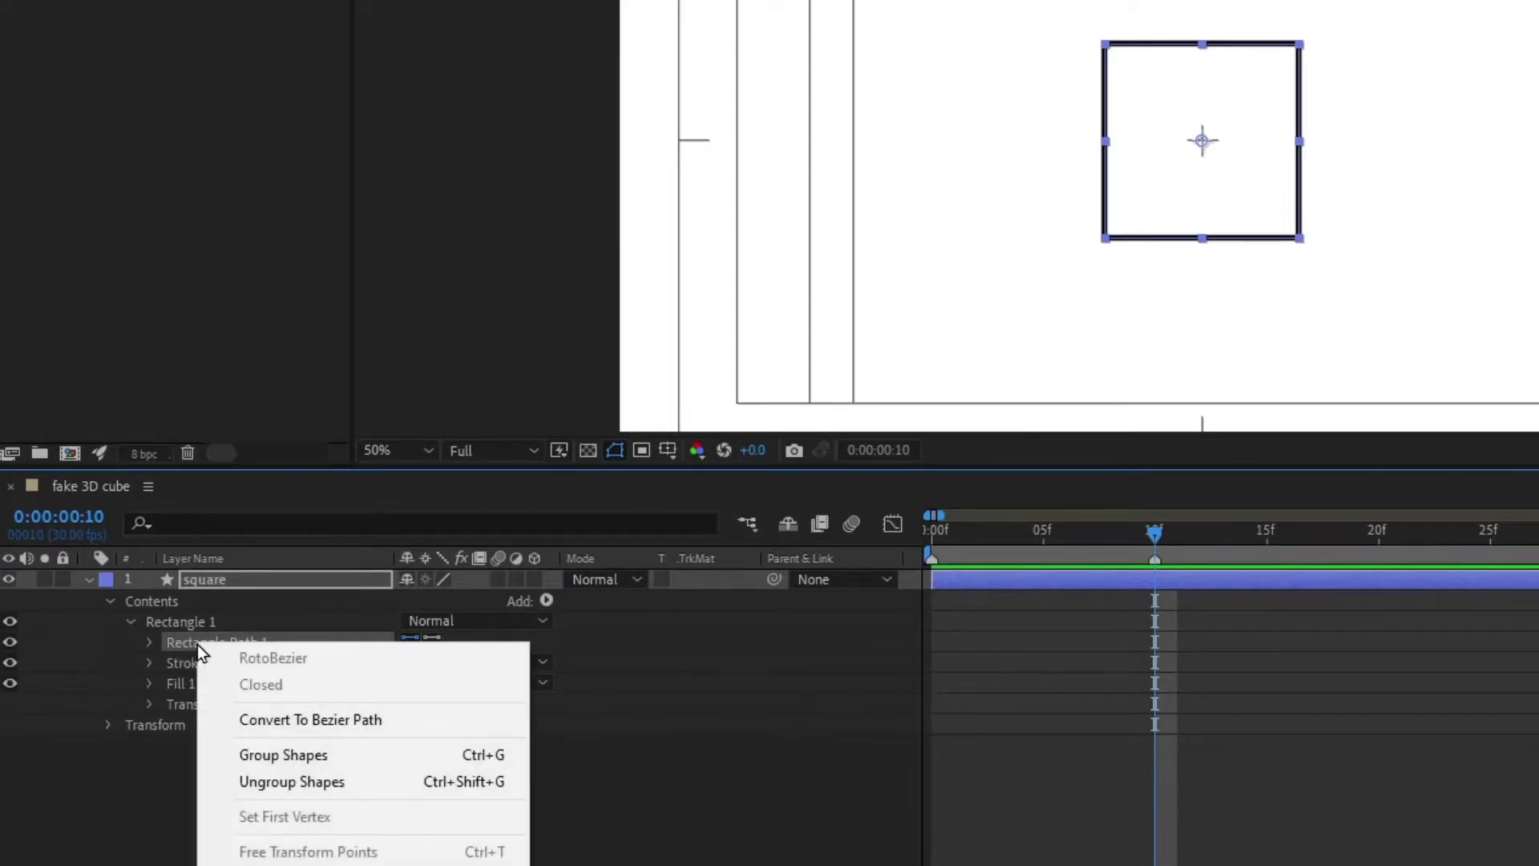
click(281, 730)
click(225, 589)
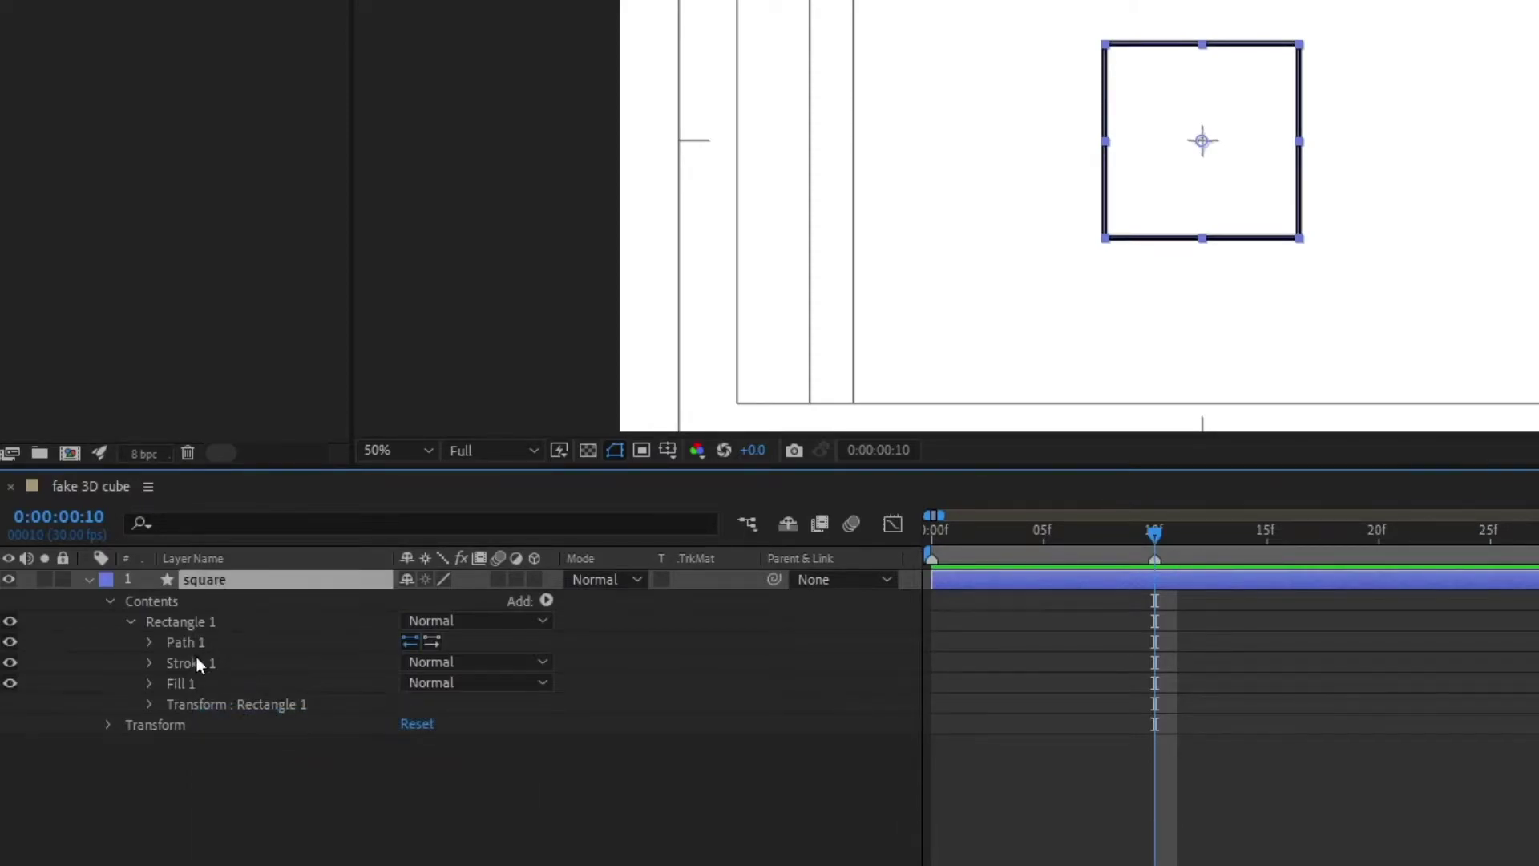
Step: Set the square's stroke to Round Cap line ends and Round Join corners
click(151, 666)
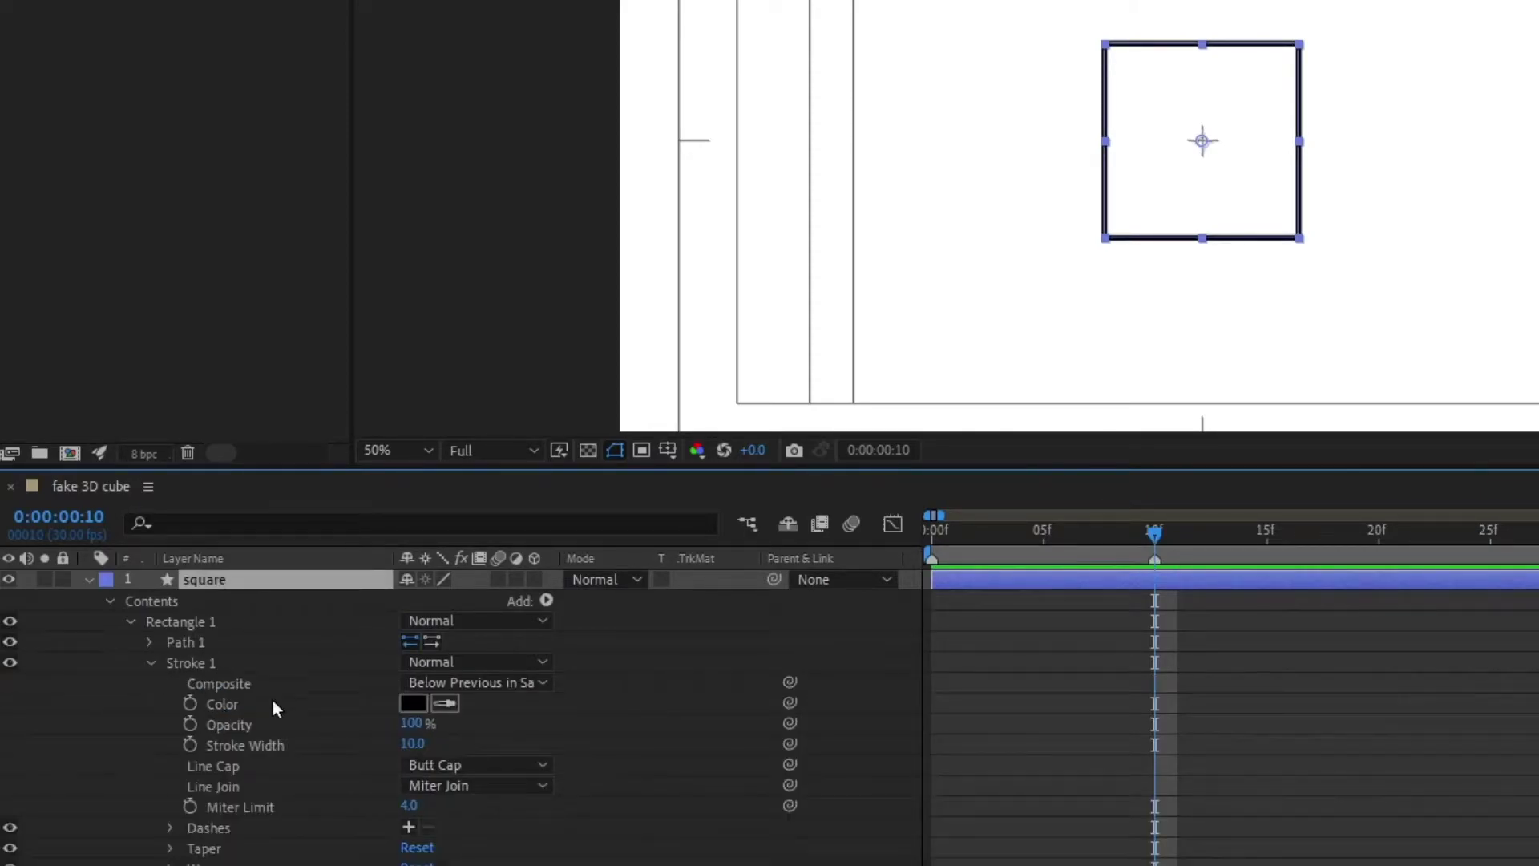
click(469, 766)
click(479, 797)
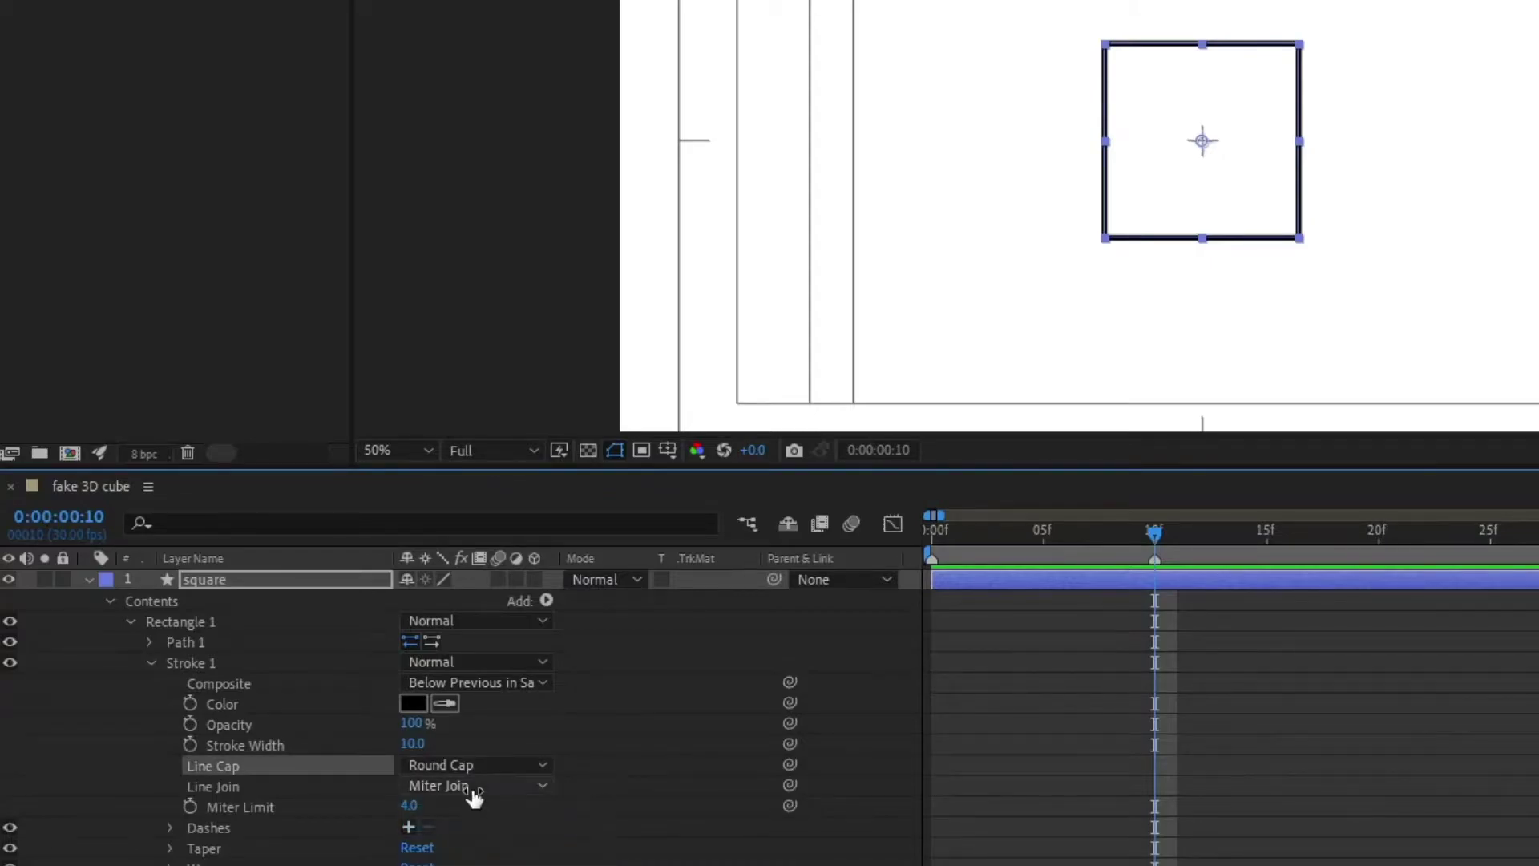
click(473, 790)
click(481, 837)
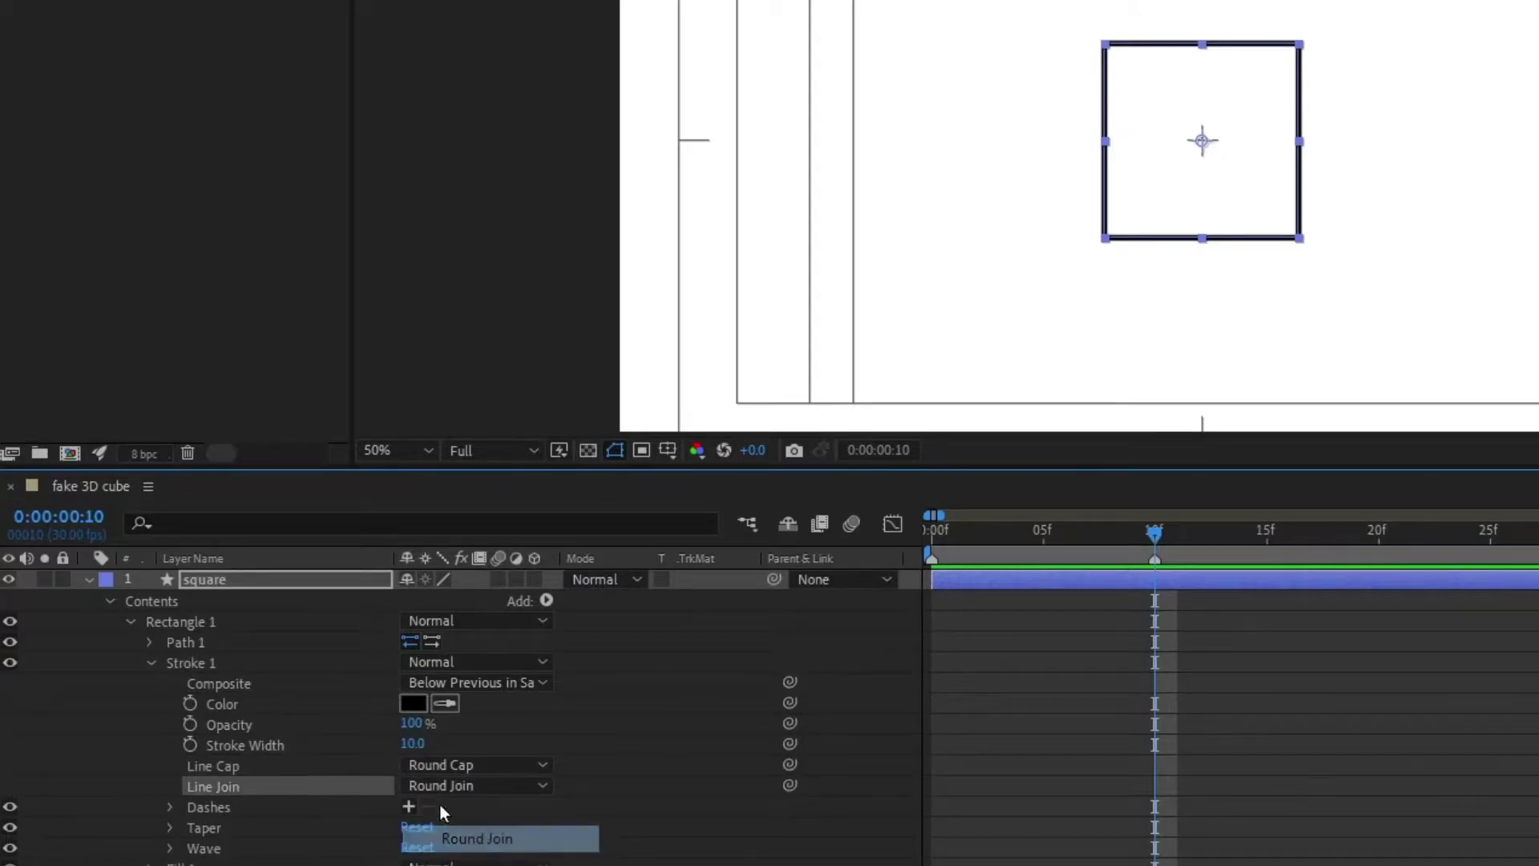
click(219, 579)
click(151, 663)
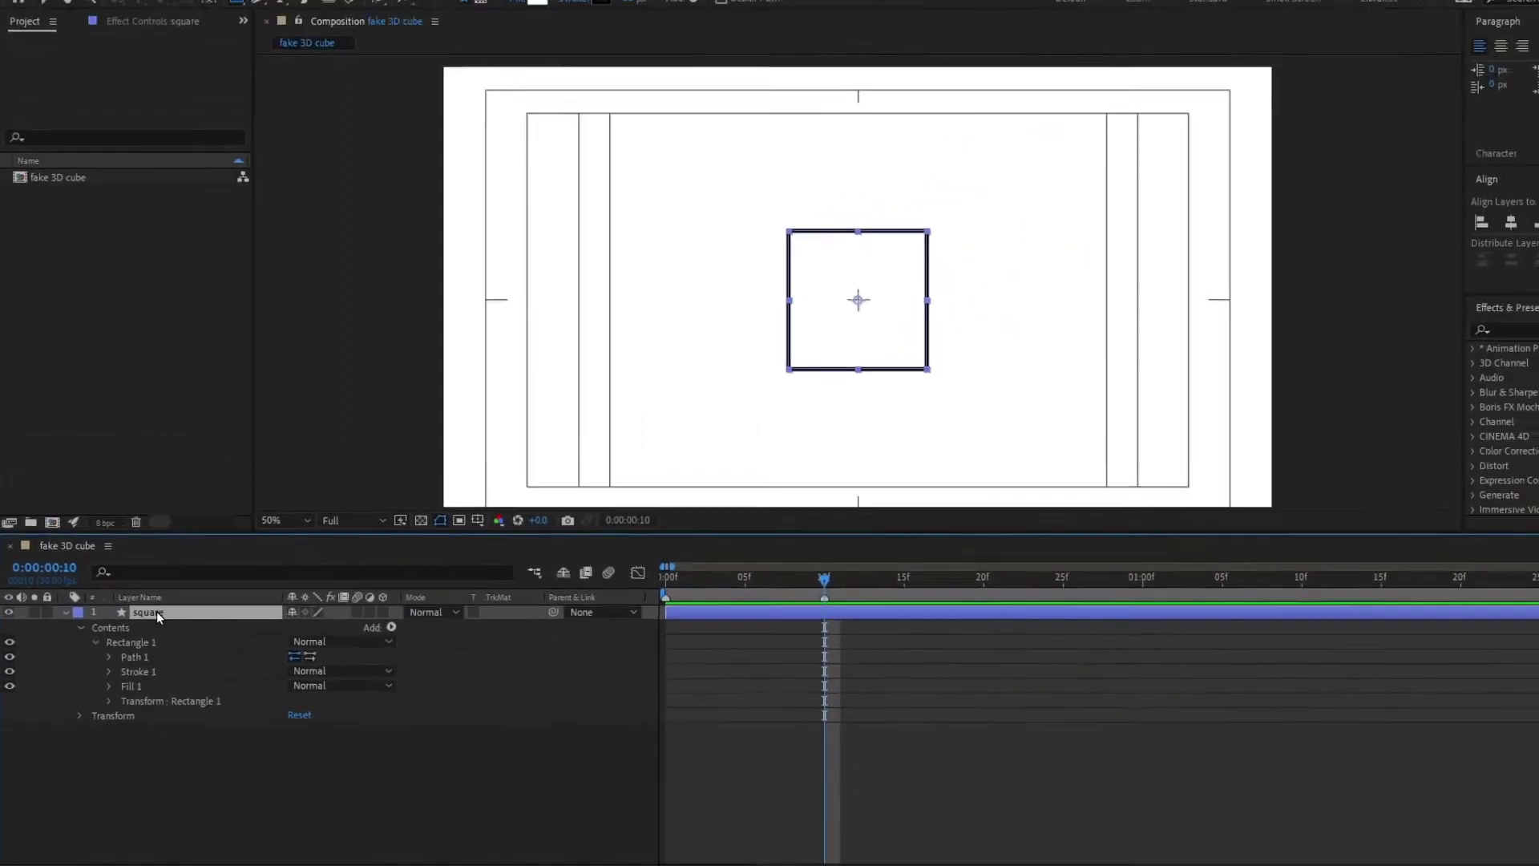
Step: Duplicate the square layer and place the copy beneath the original in the layer order
key(ctrl+d)
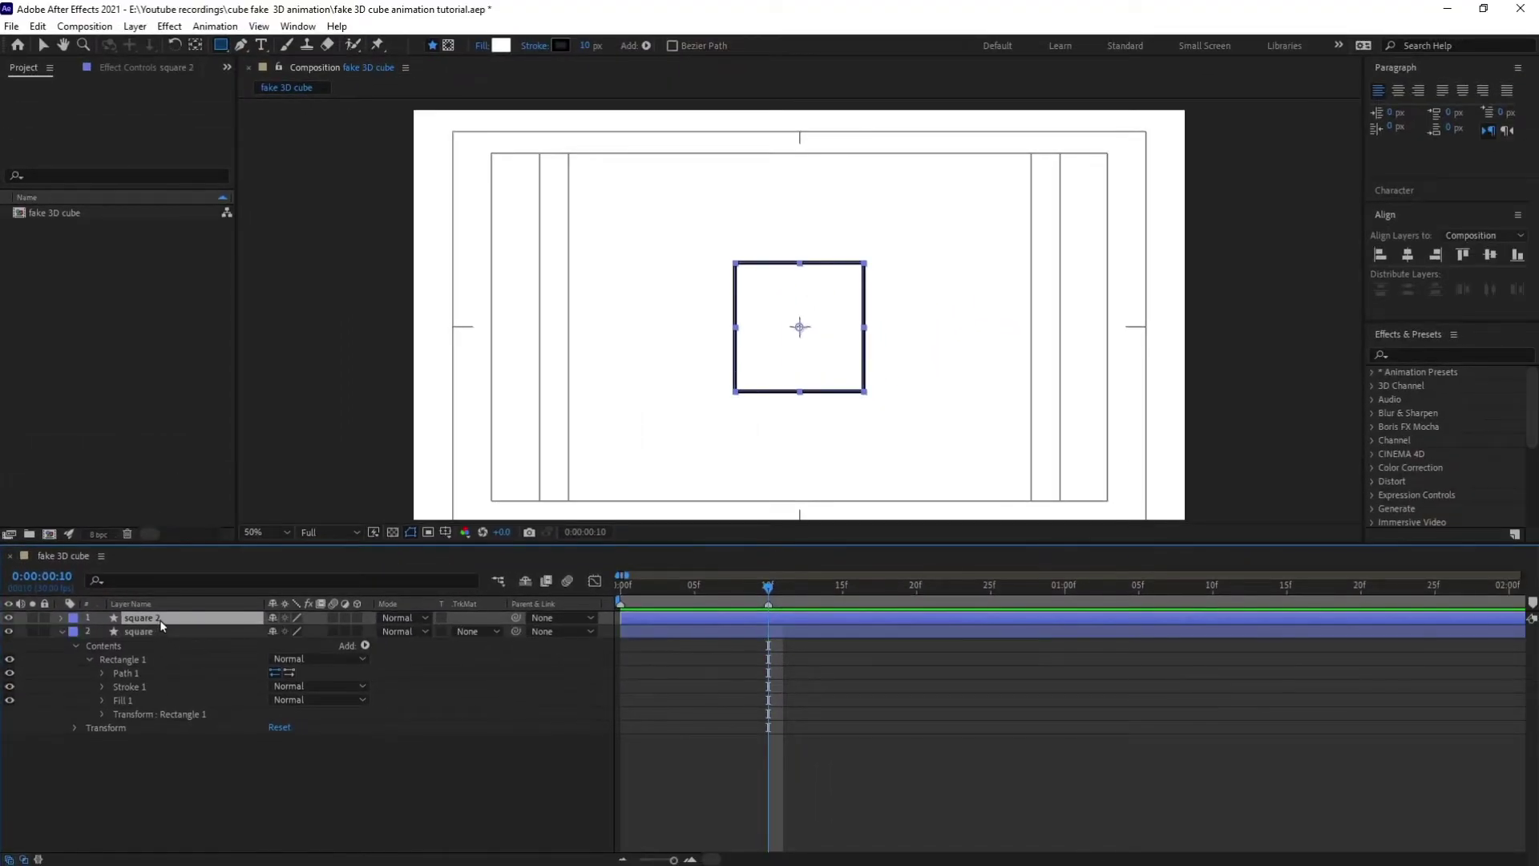
drag(174, 613, 184, 754)
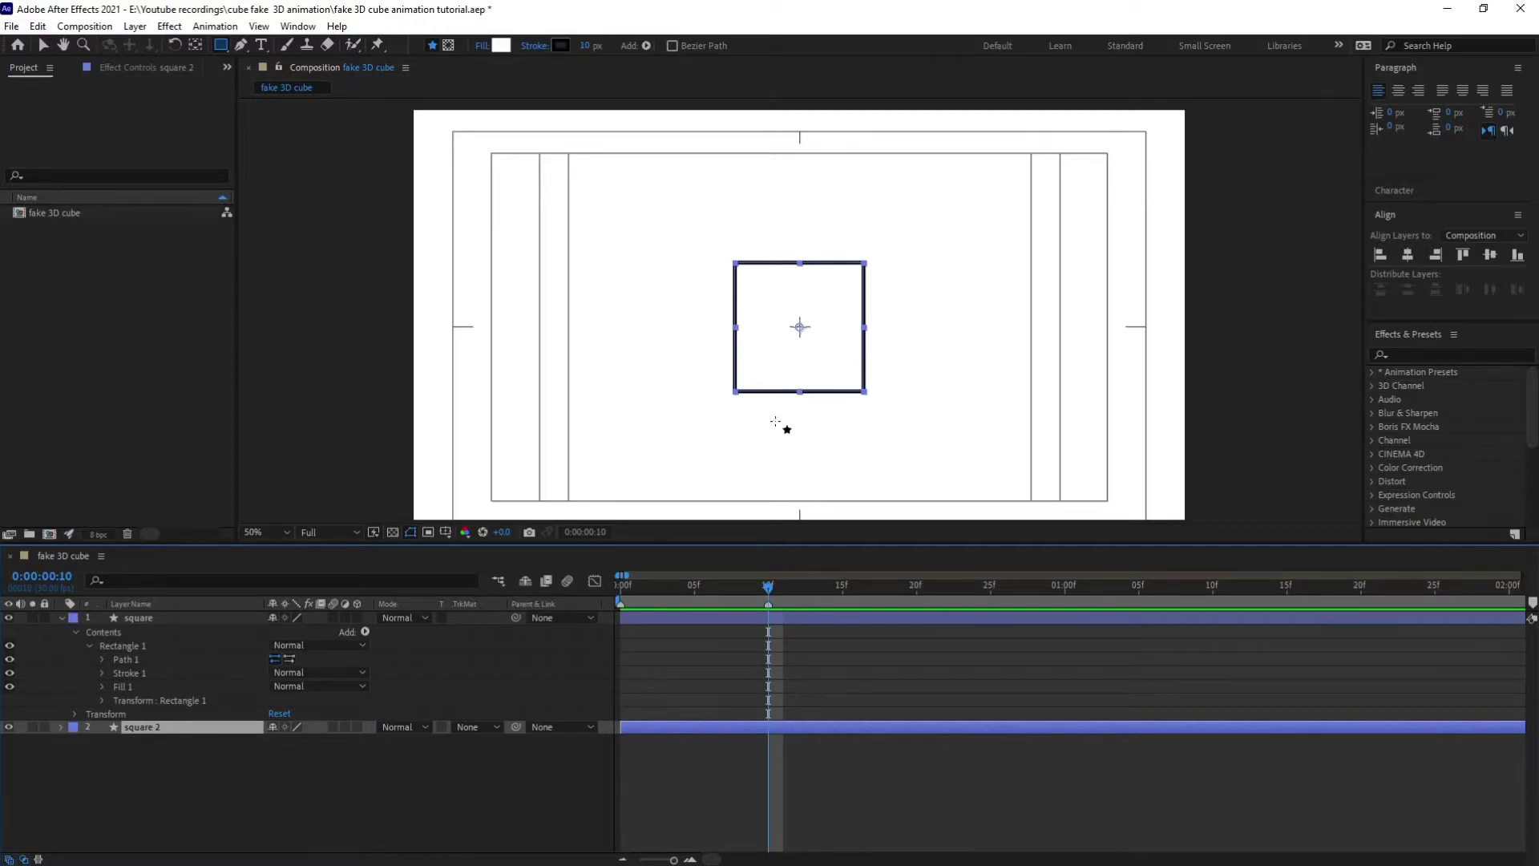
click(261, 803)
Step: Add a Path keyframe at frame 10 to both the square and square 2 layers
click(126, 659)
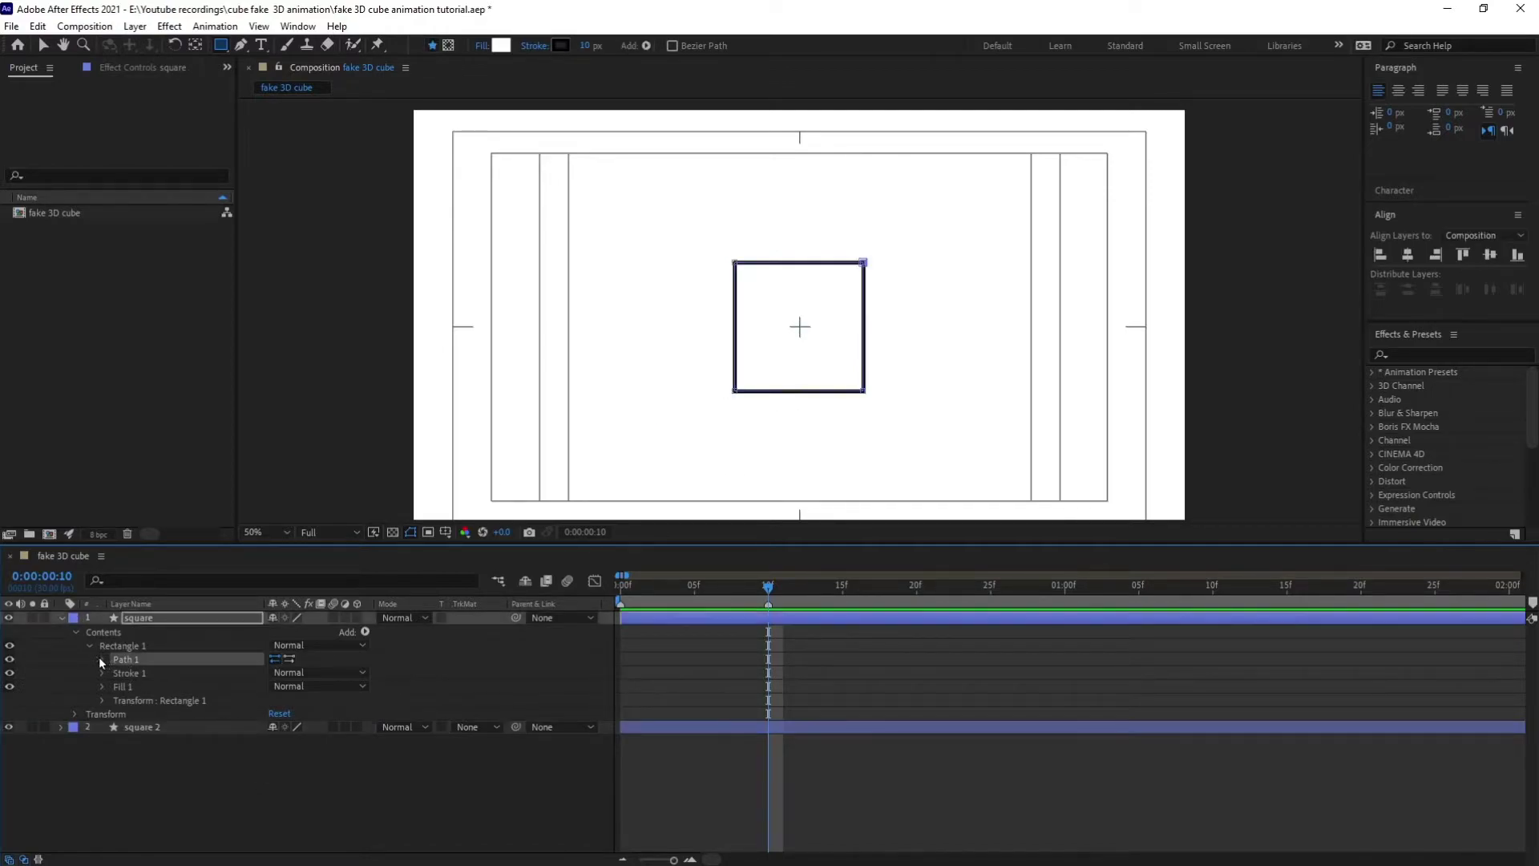
click(102, 659)
click(129, 671)
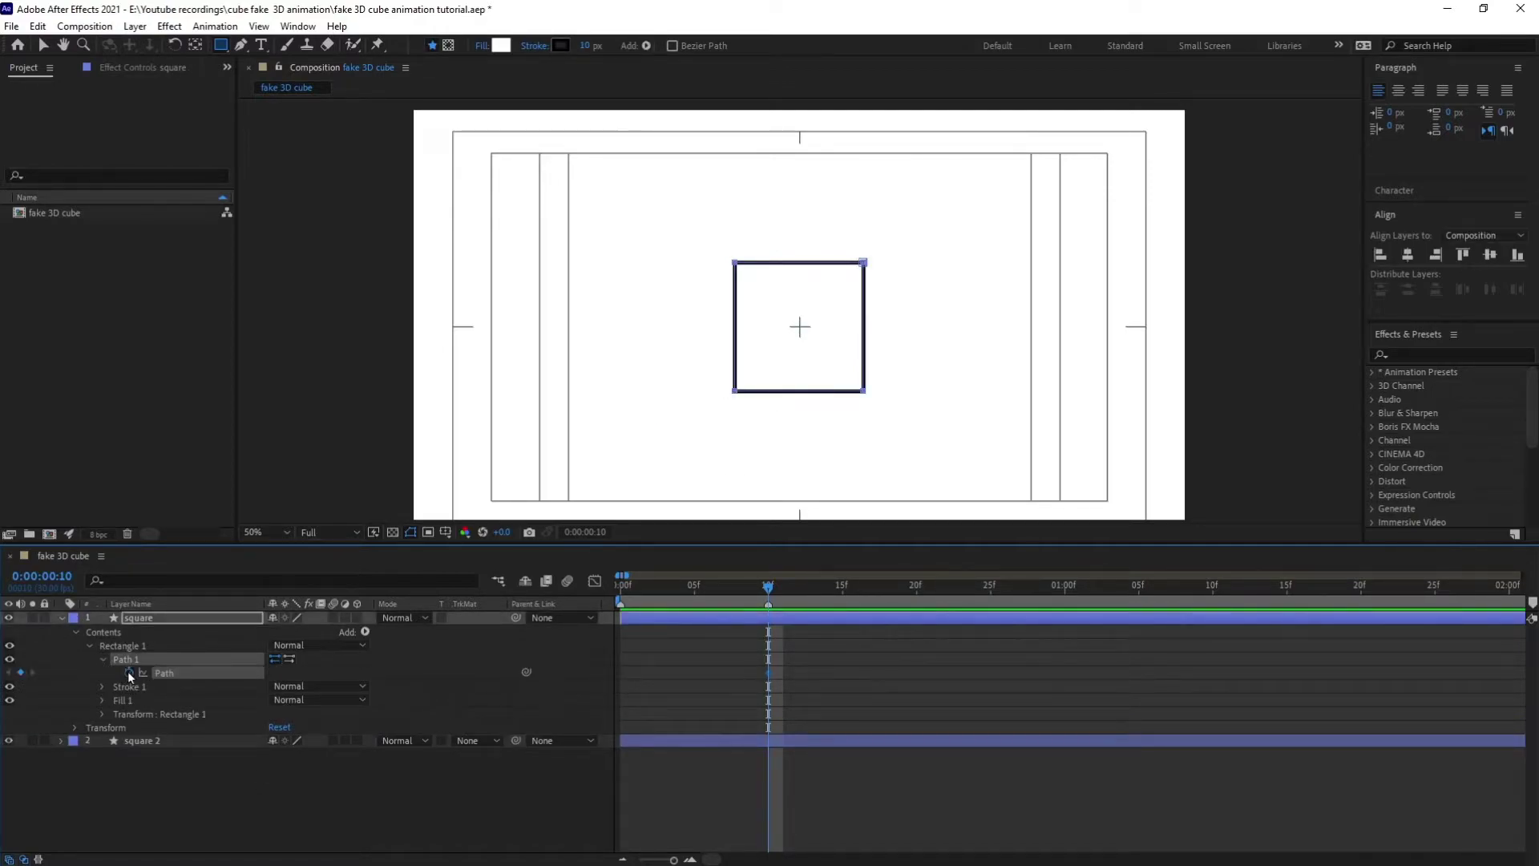
click(61, 742)
click(75, 755)
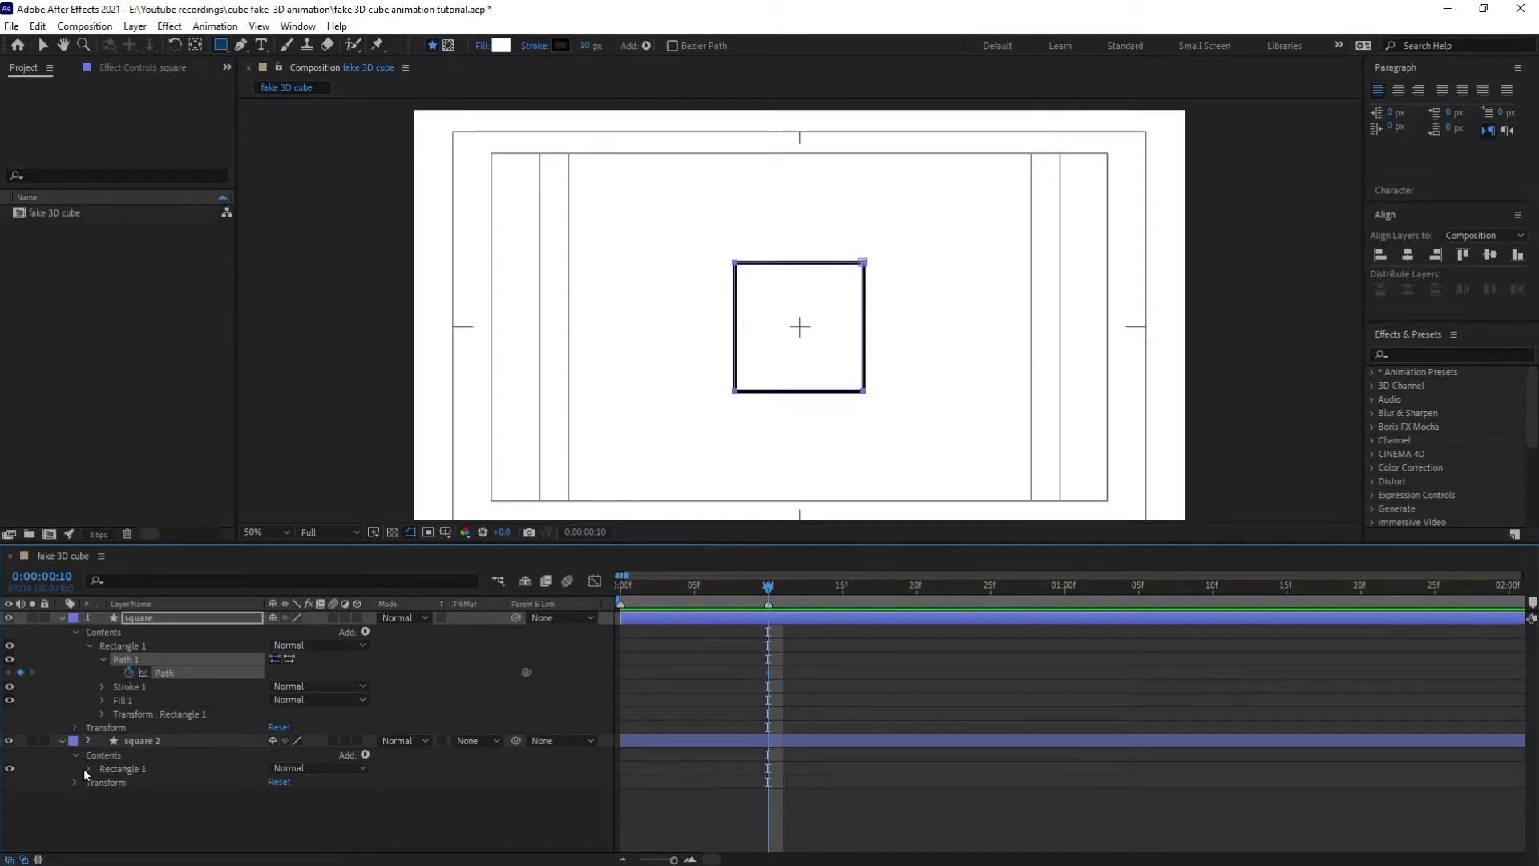
click(89, 768)
click(126, 783)
click(102, 781)
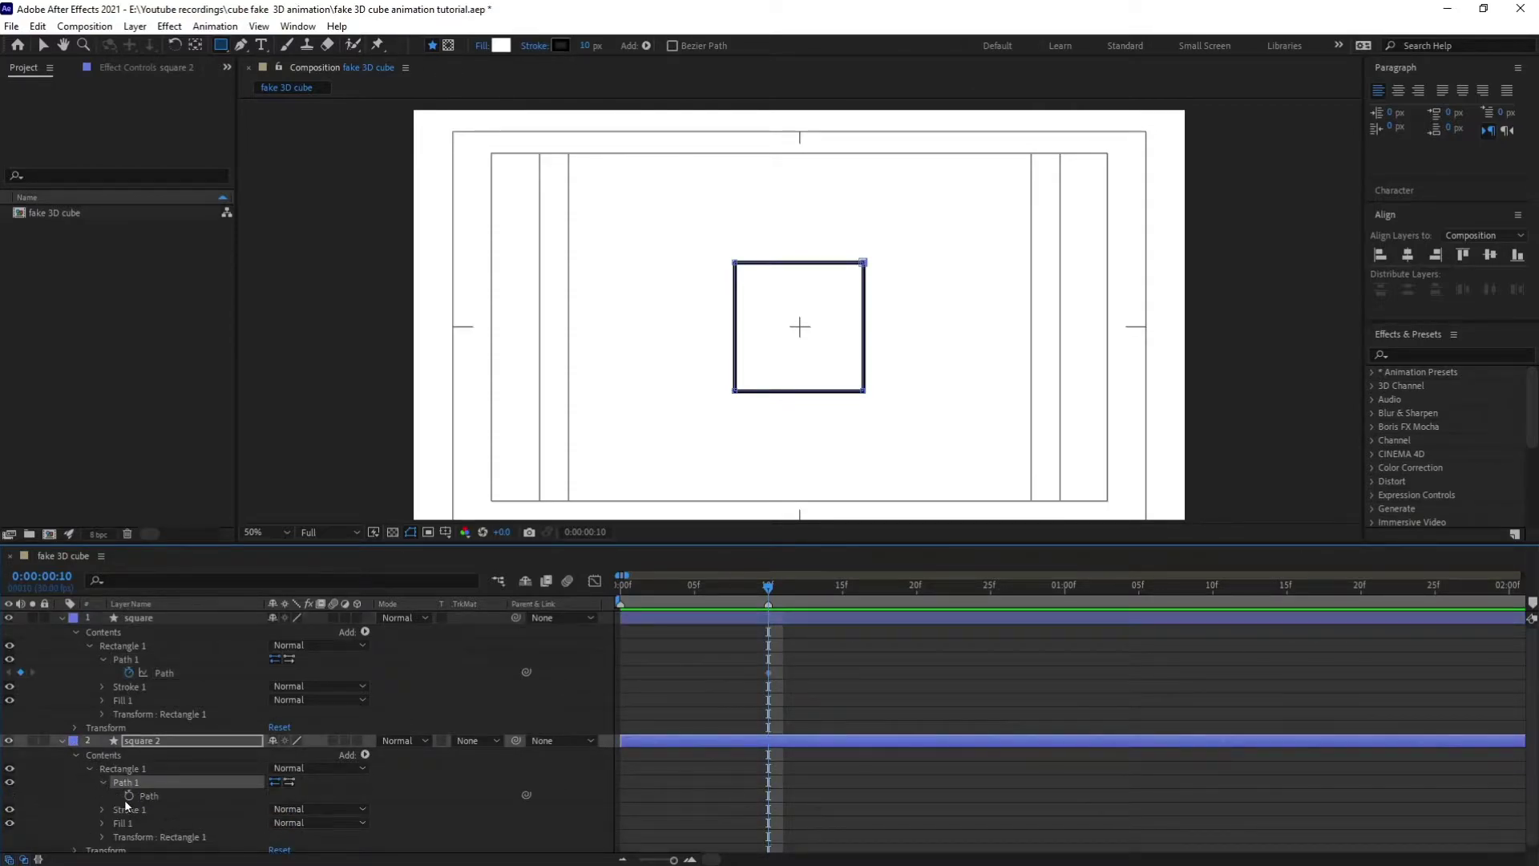
click(129, 795)
Step: Add Path keyframes at frame 0 to both the square and square 2 layers
drag(762, 595, 621, 590)
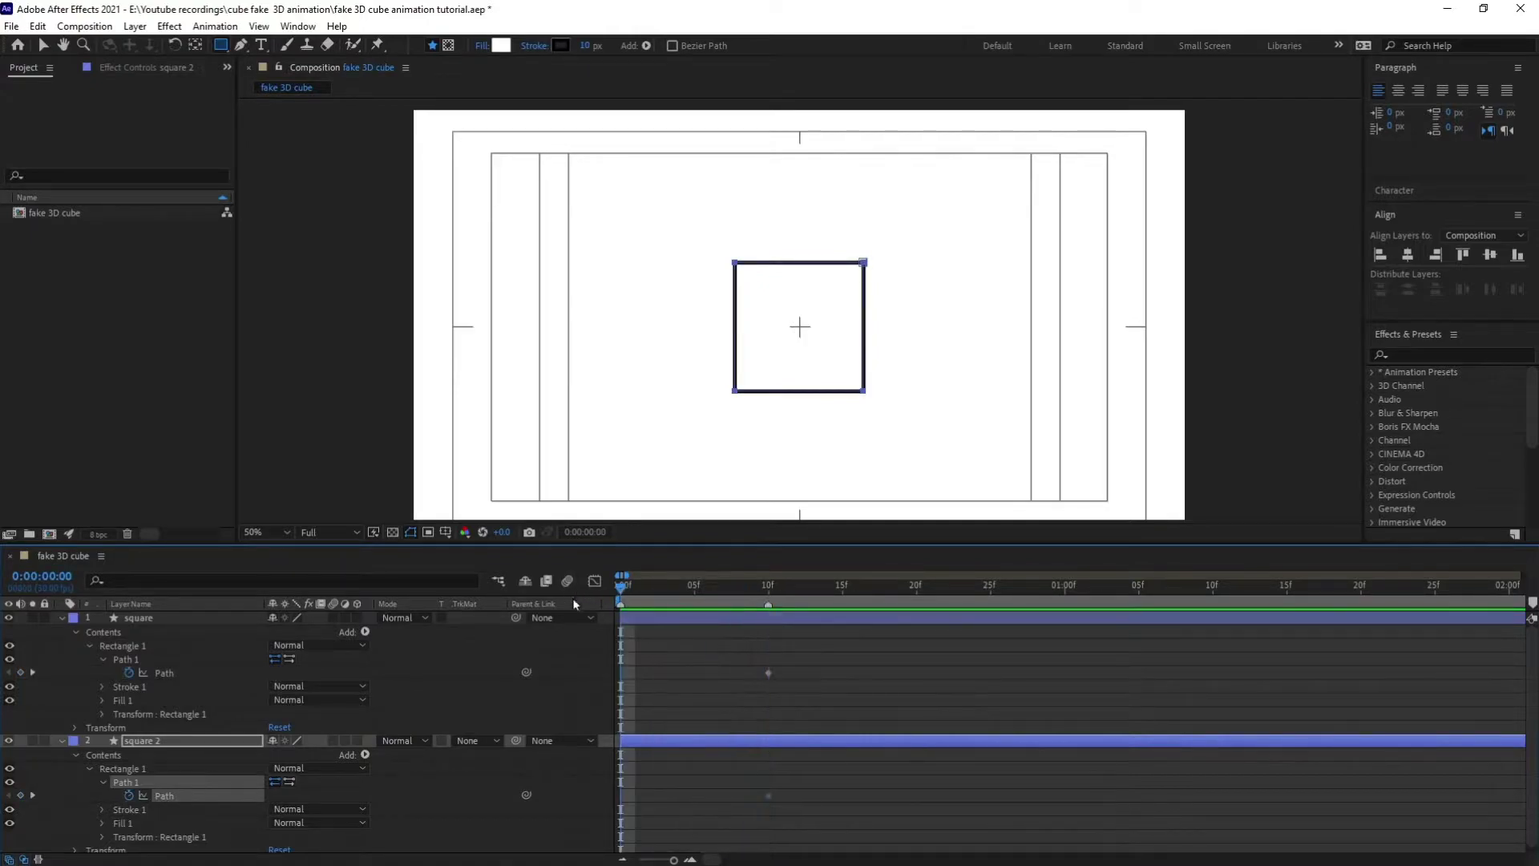
click(21, 672)
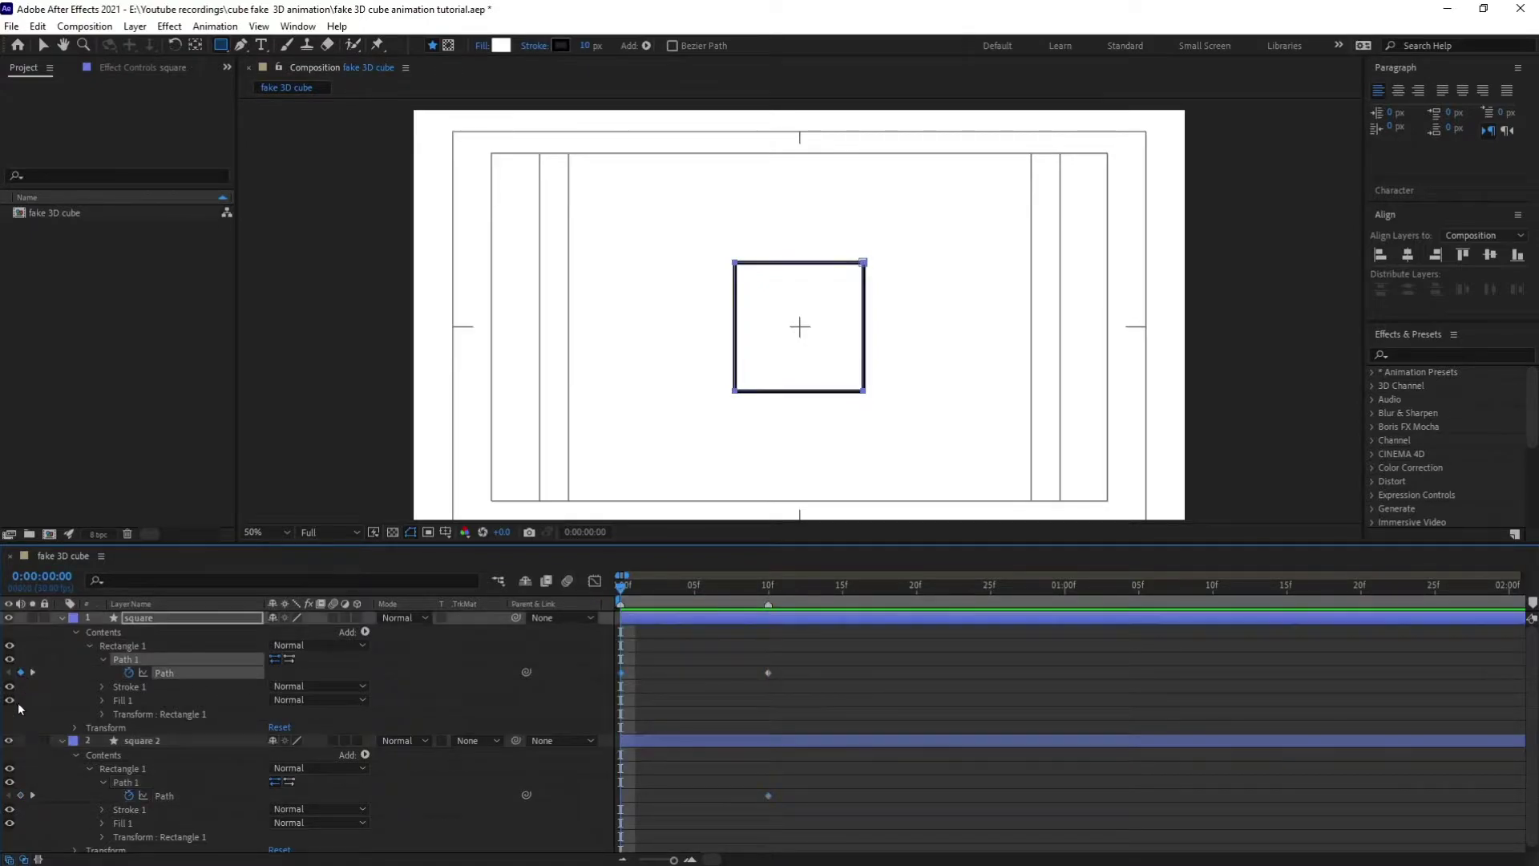
click(21, 795)
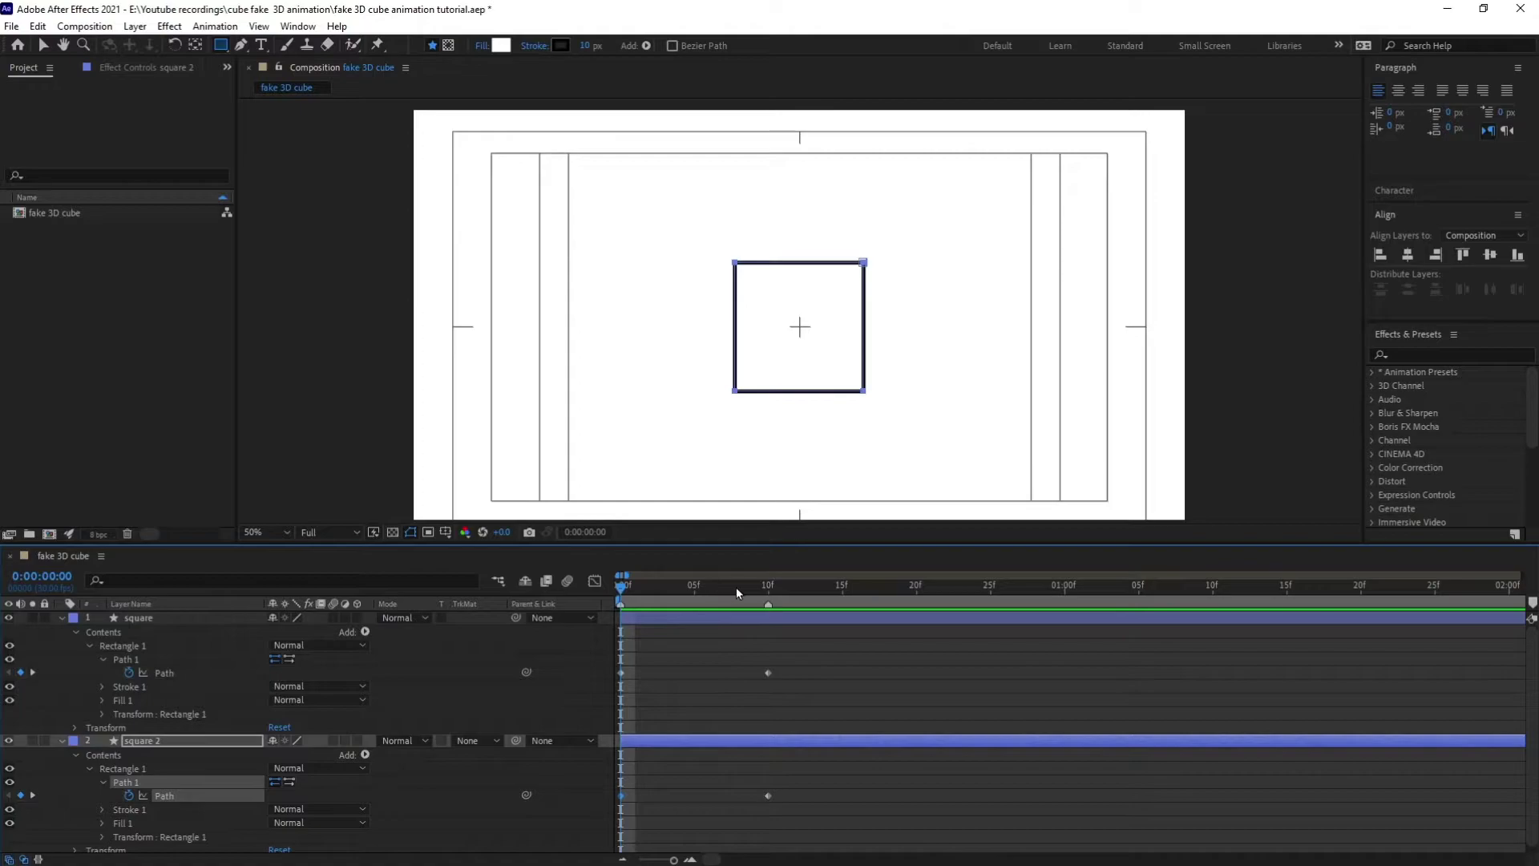
click(767, 588)
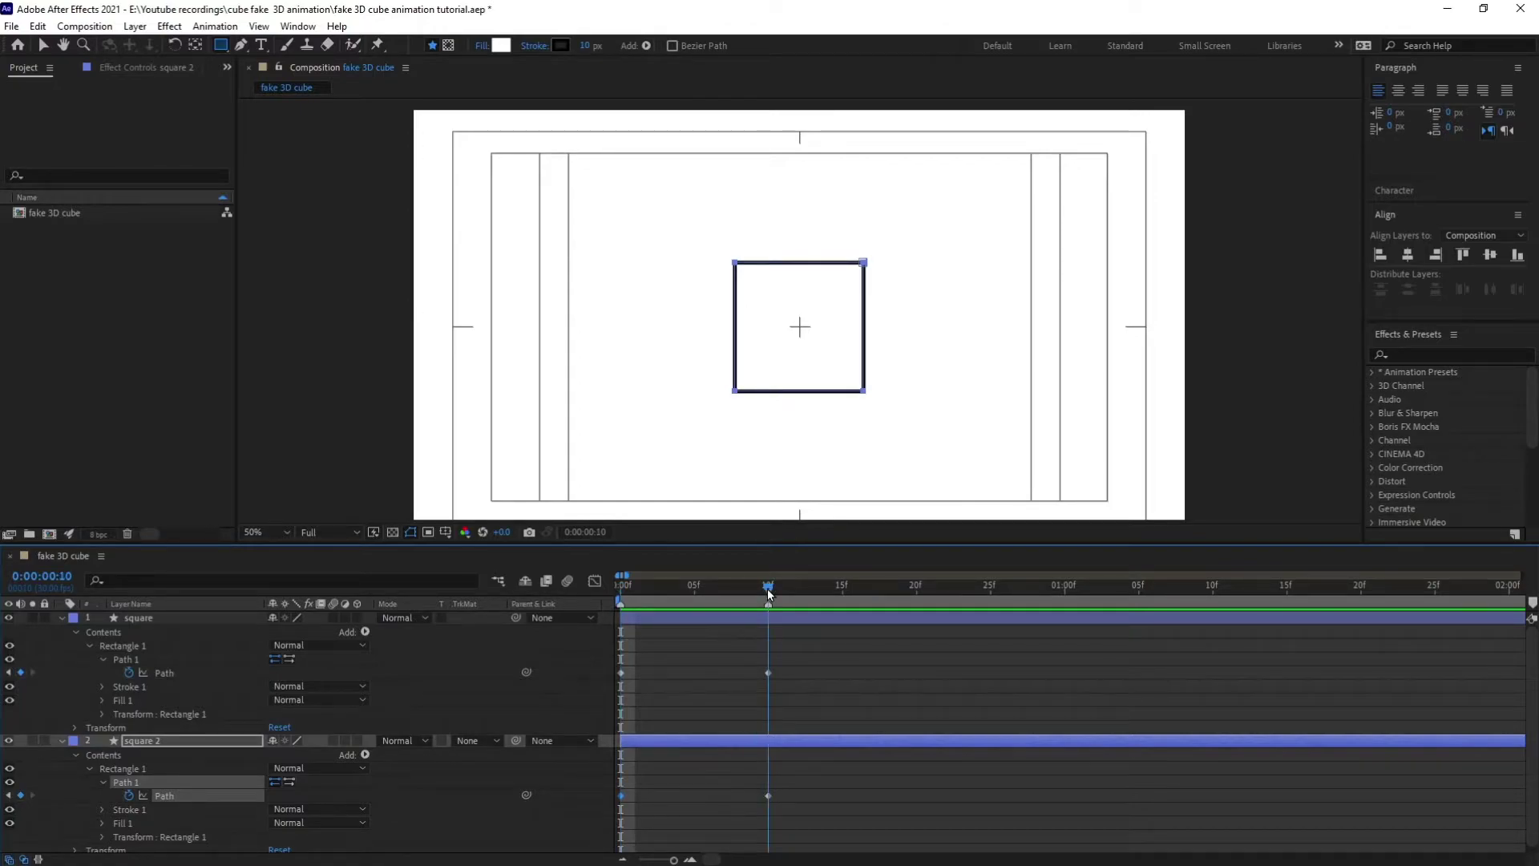
drag(767, 588, 615, 598)
click(700, 648)
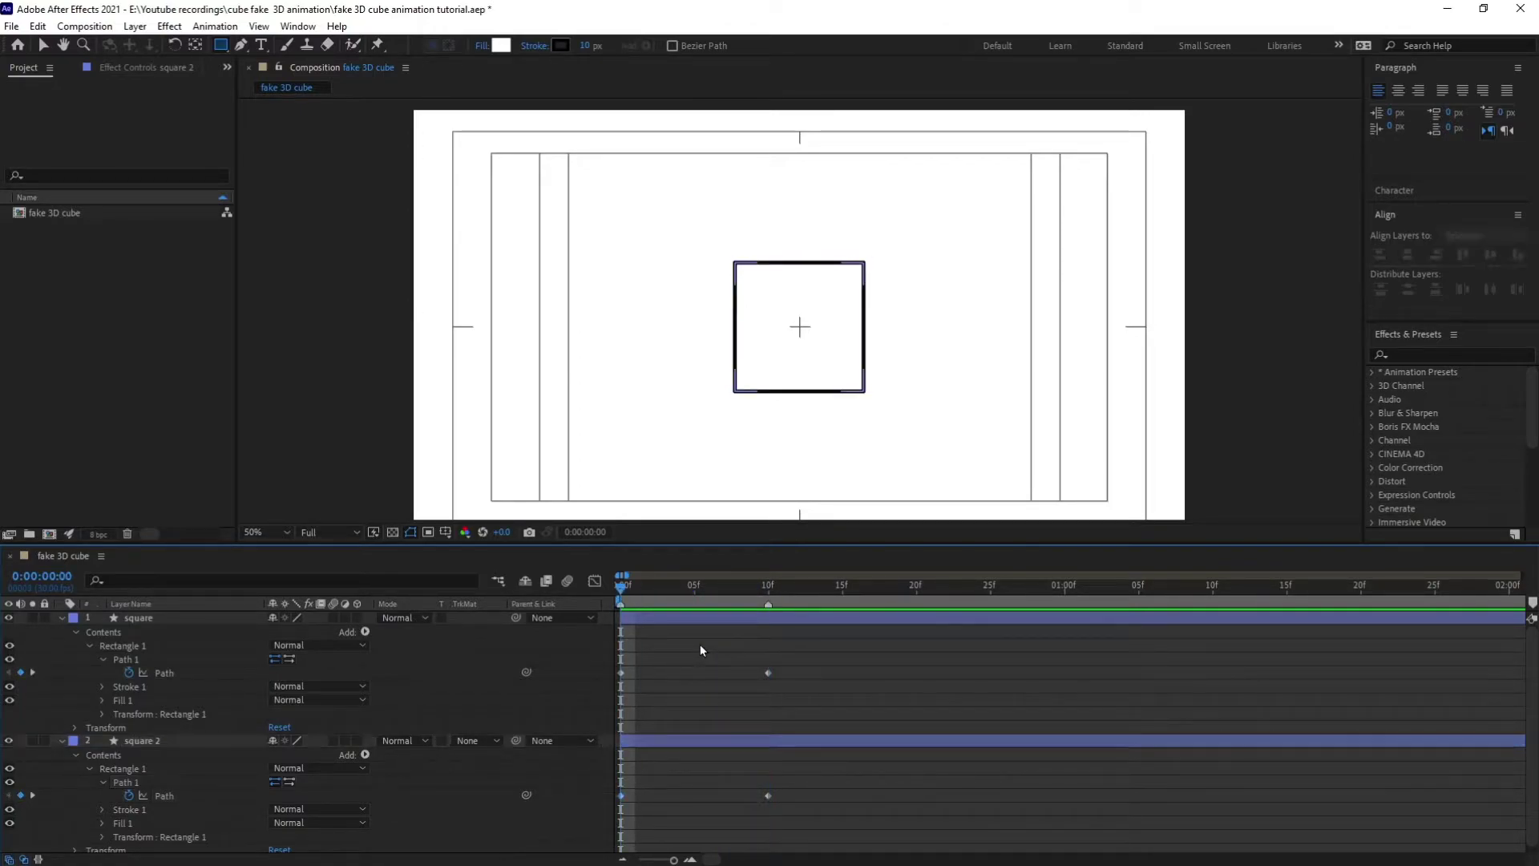
Step: At frame 10, move the right corners of the square layer's path left to leave a strip about one-sixth of the original width
click(768, 588)
click(173, 702)
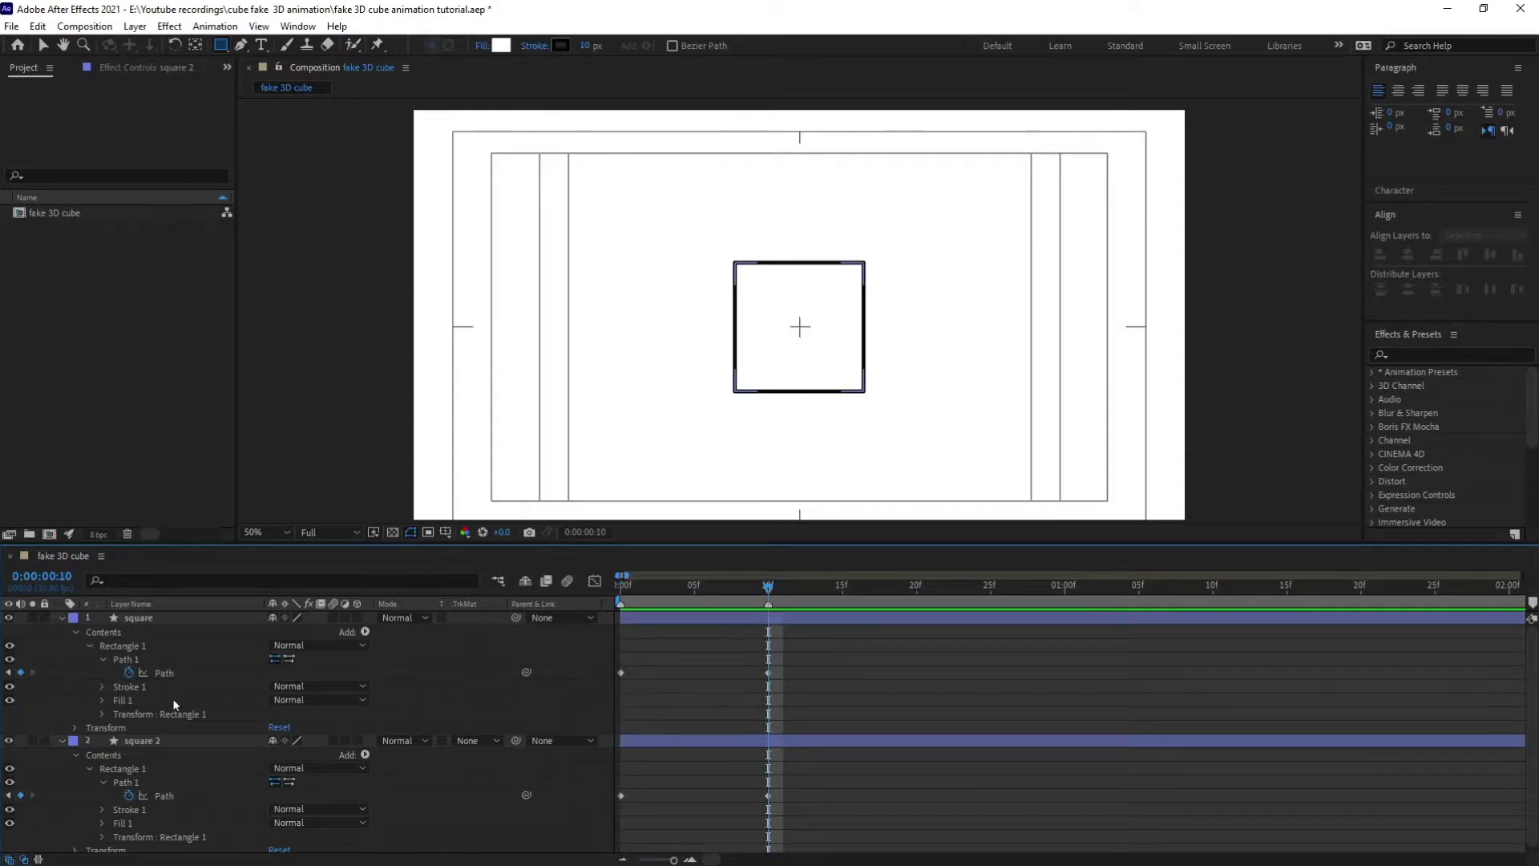
click(156, 660)
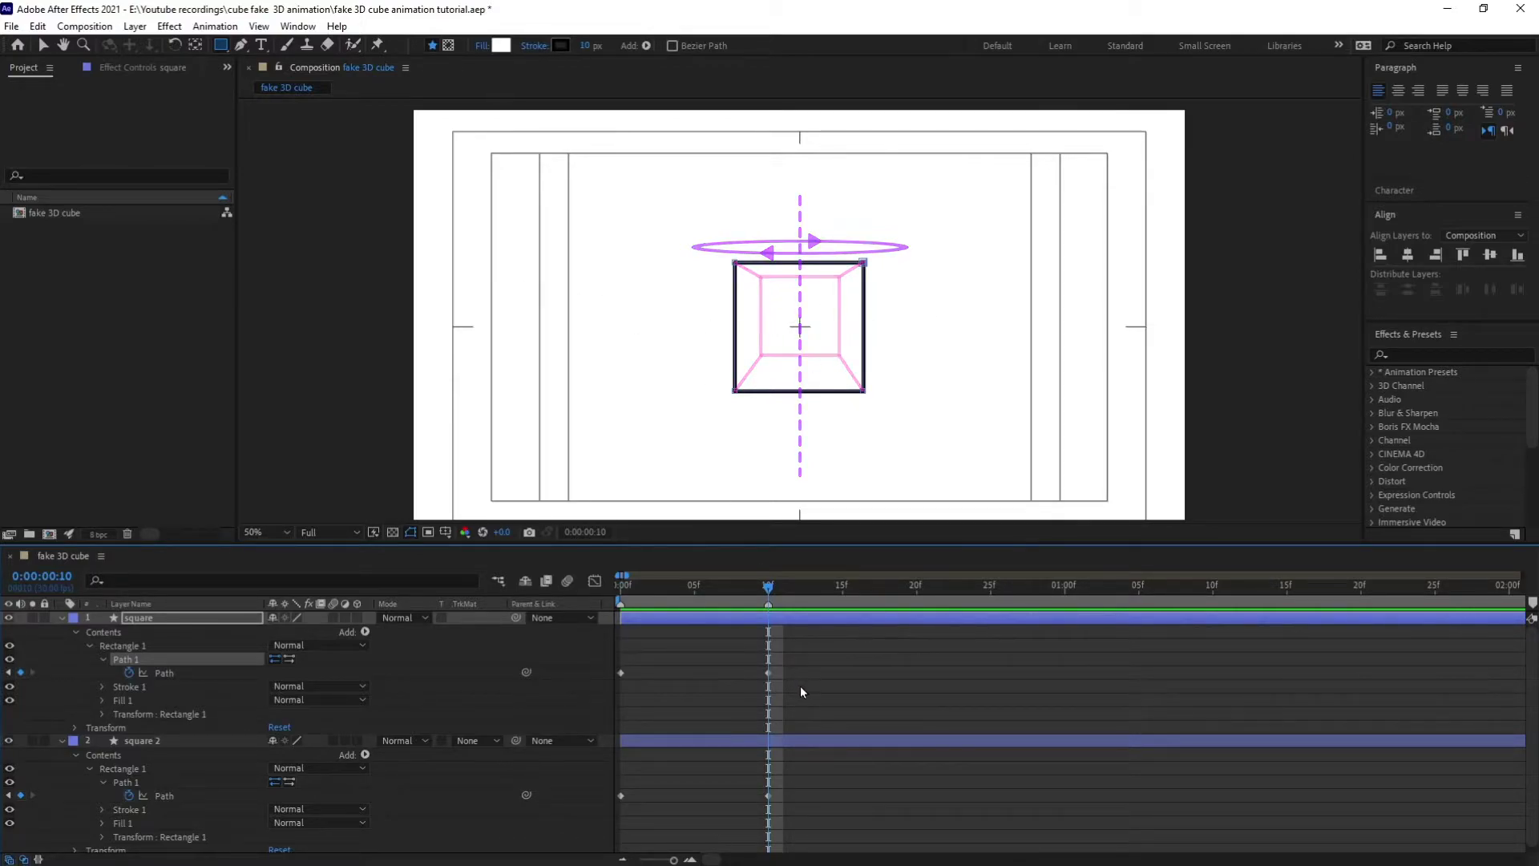
click(170, 633)
click(143, 660)
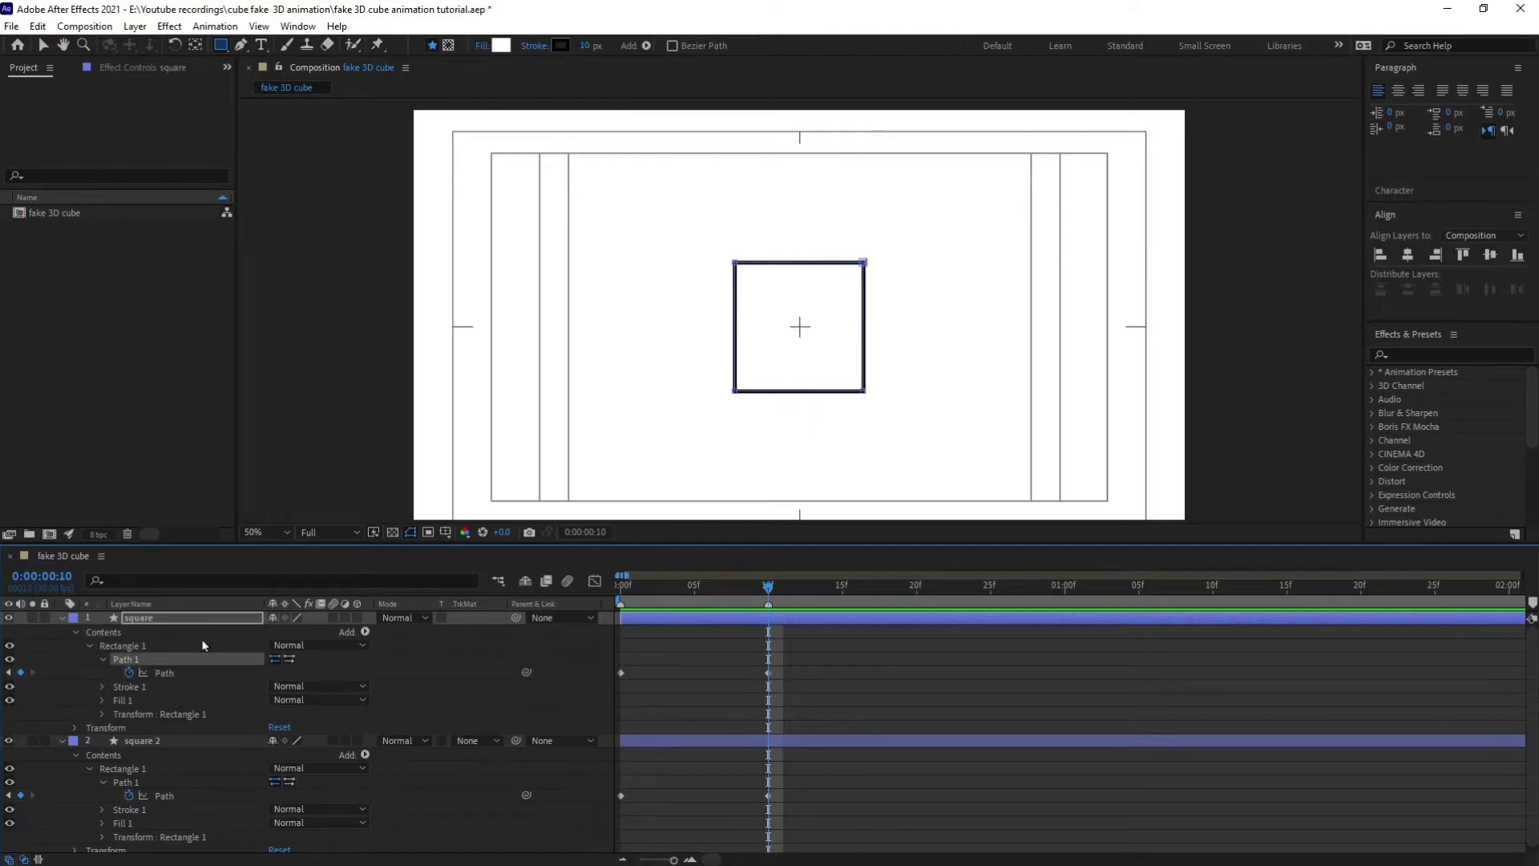
key(period)
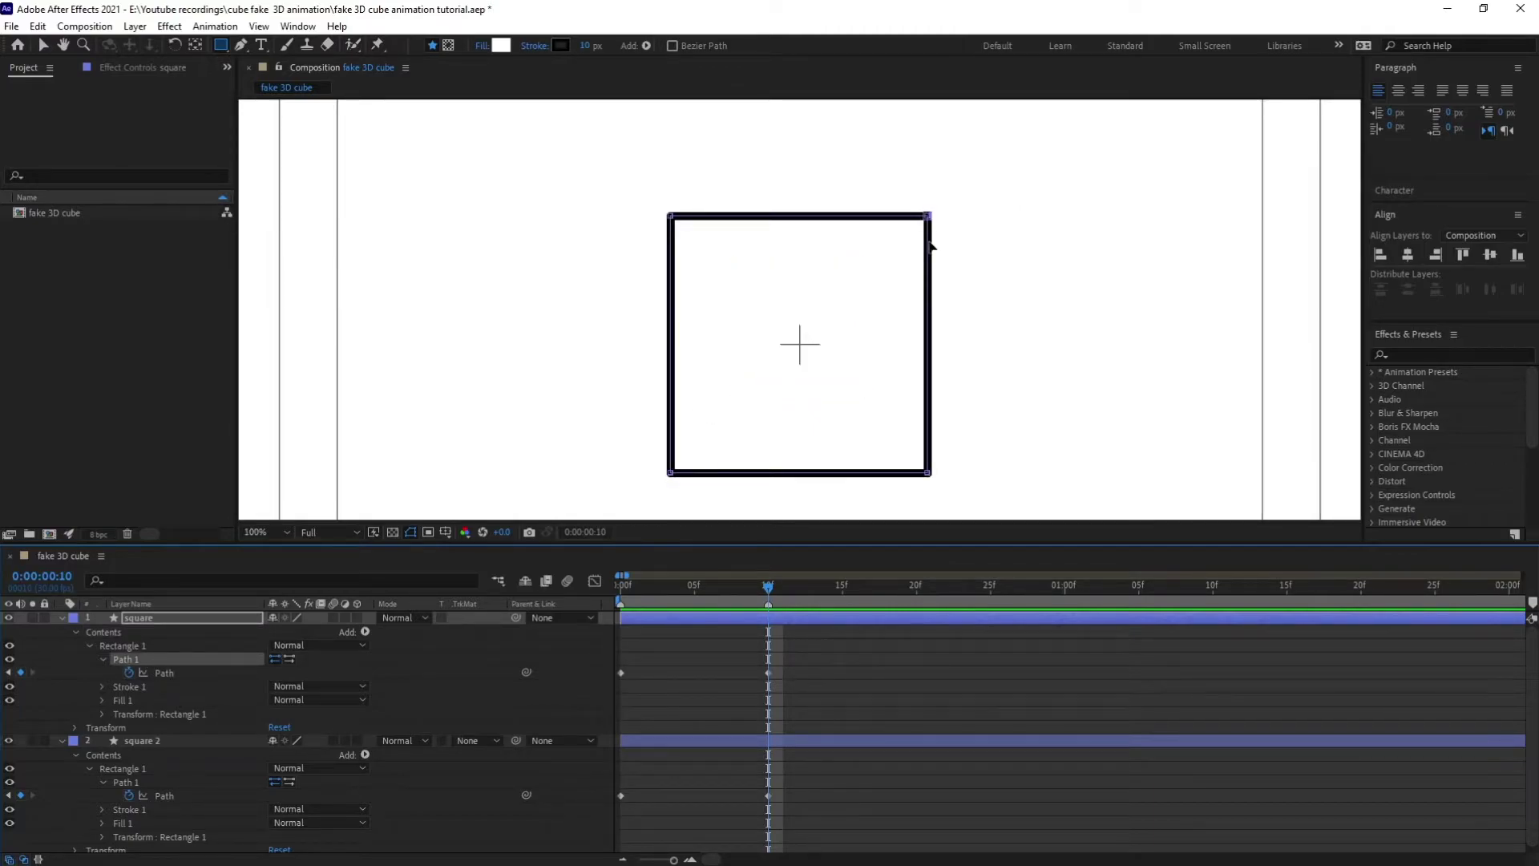
key(v)
drag(899, 178, 712, 474)
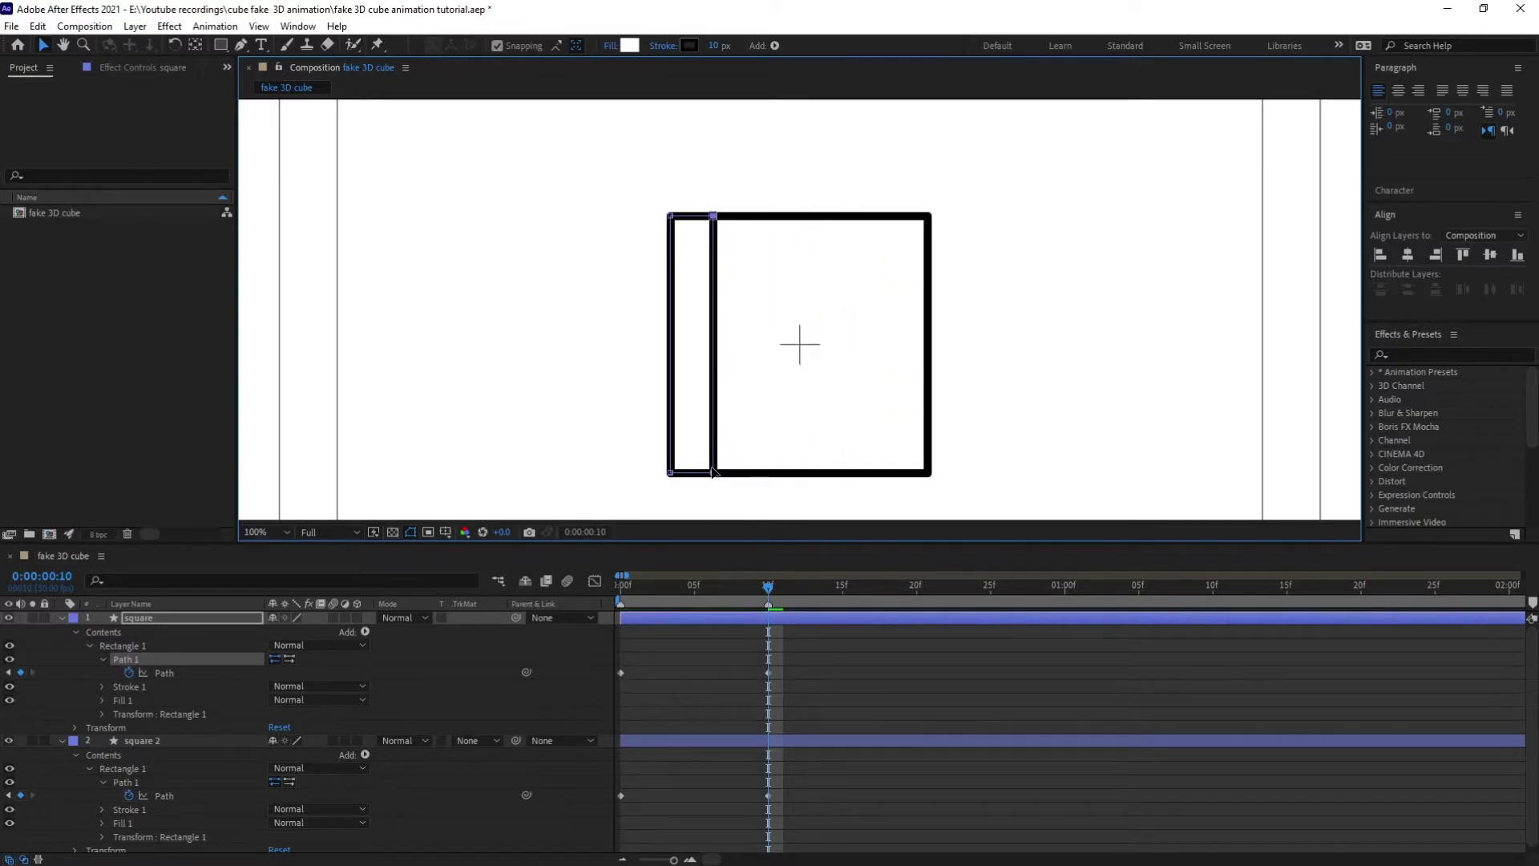
Step: Preview the motion up to frame 10 and narrow the strip there to about one-tenth of the square's original width
scroll(659, 222, down, 1)
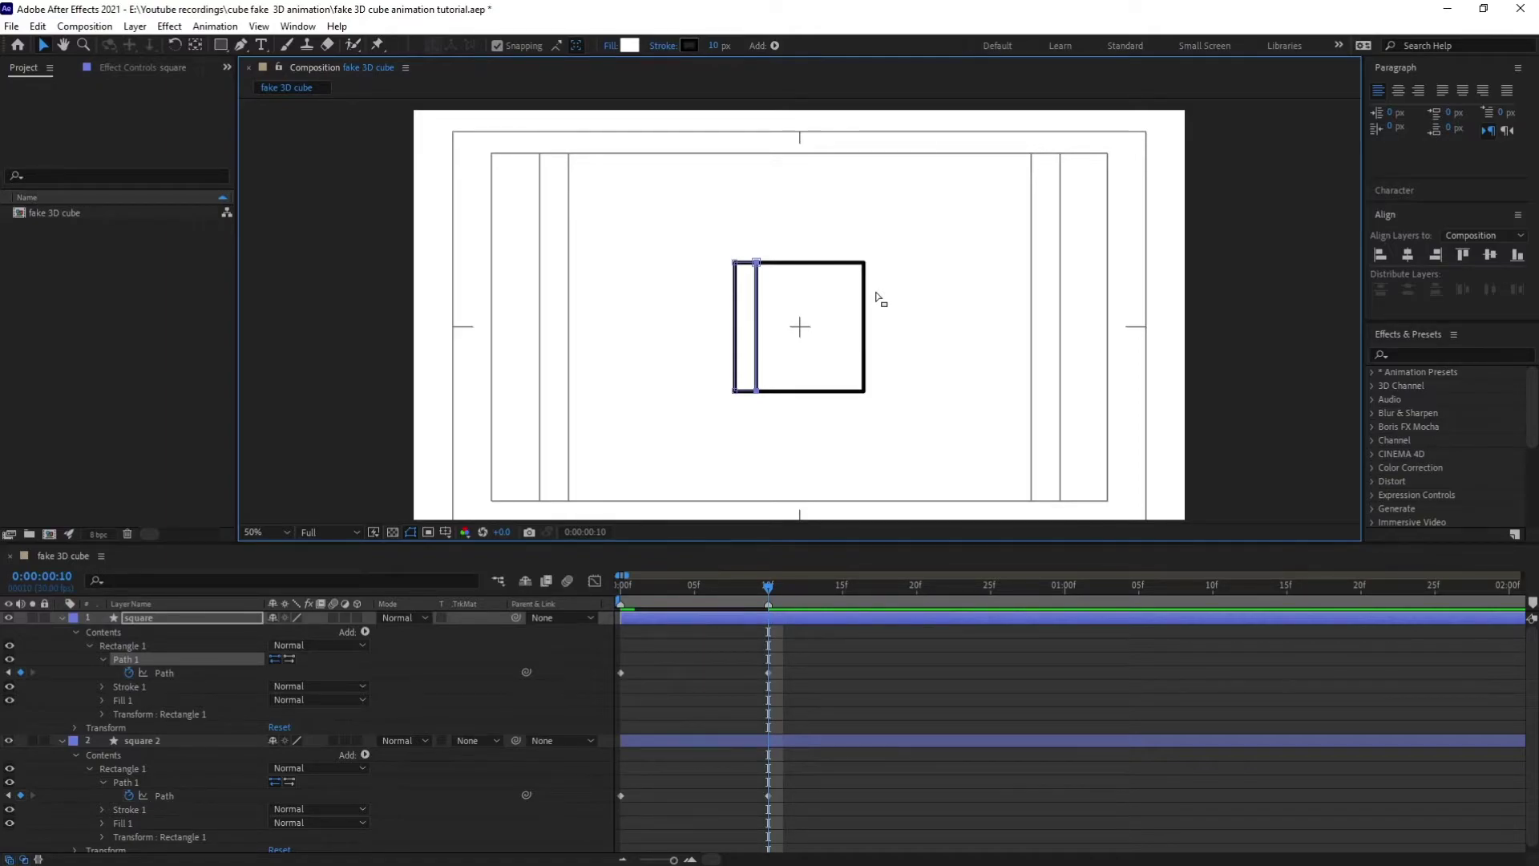
drag(716, 601, 768, 600)
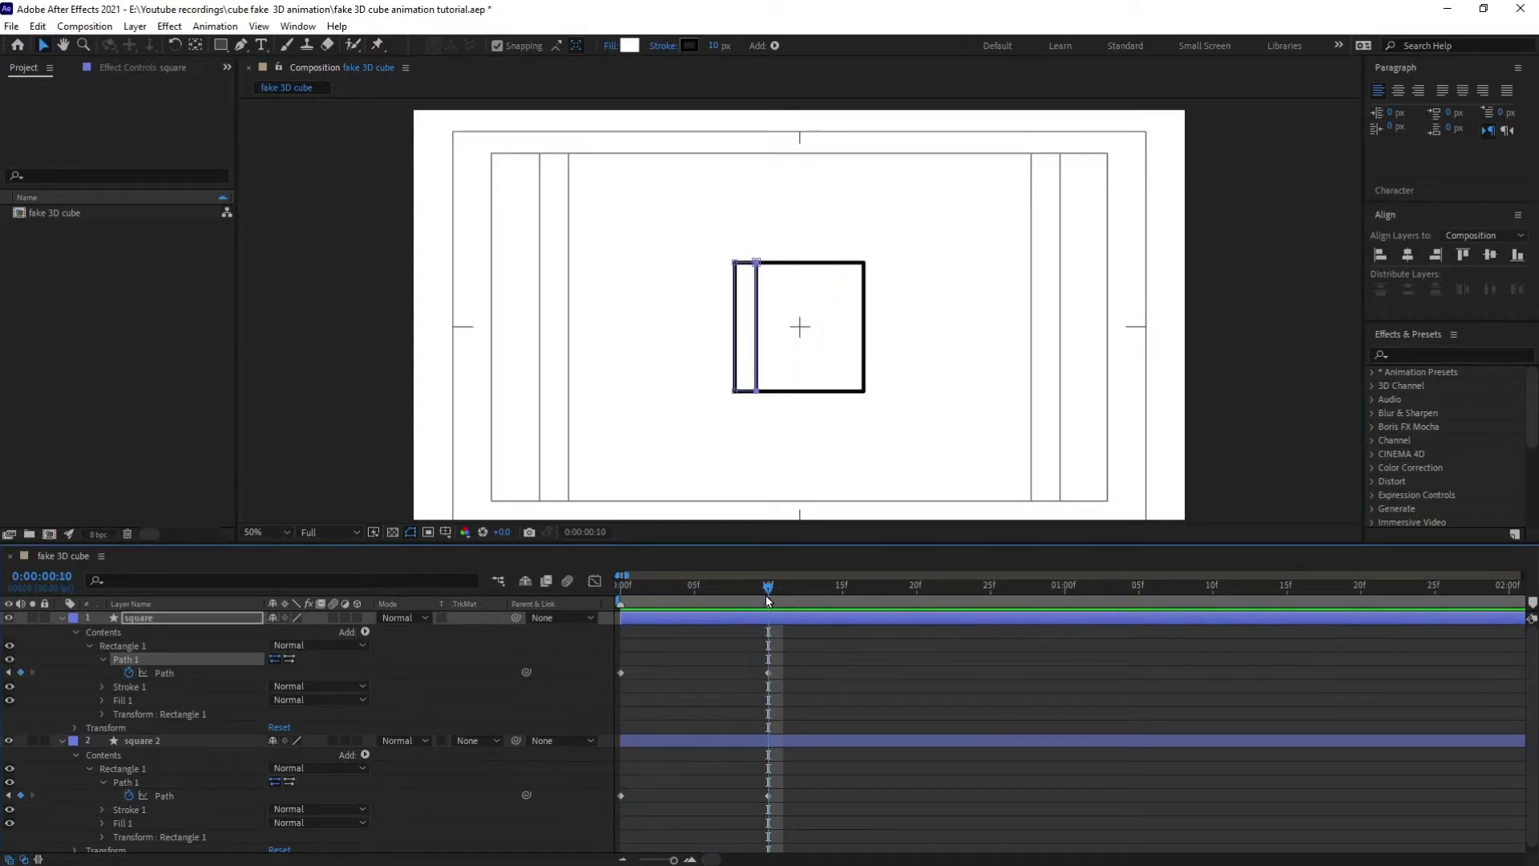
scroll(715, 348, up, 1)
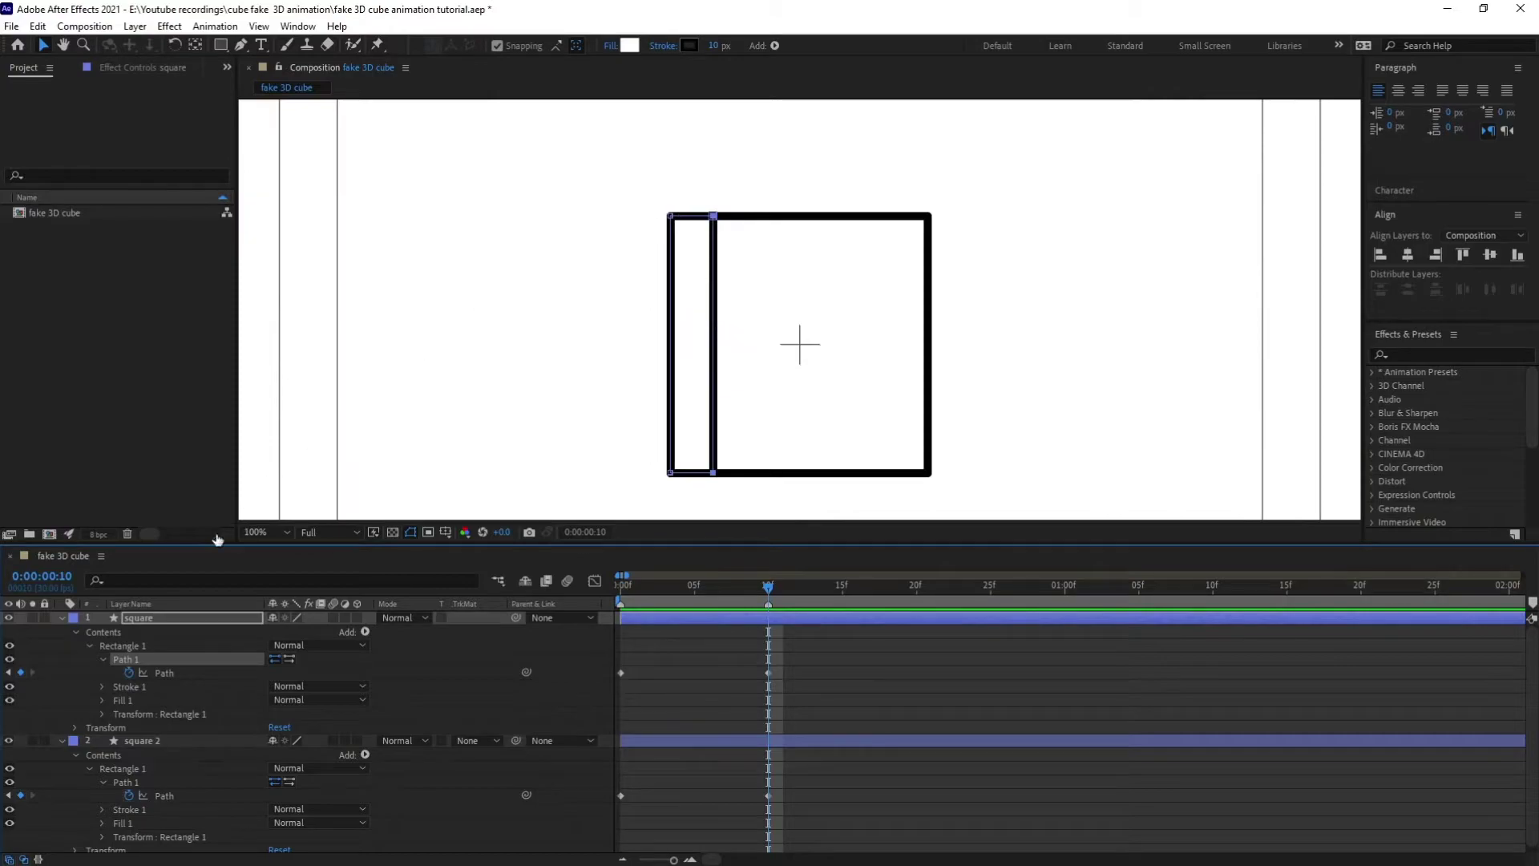
drag(714, 217, 695, 216)
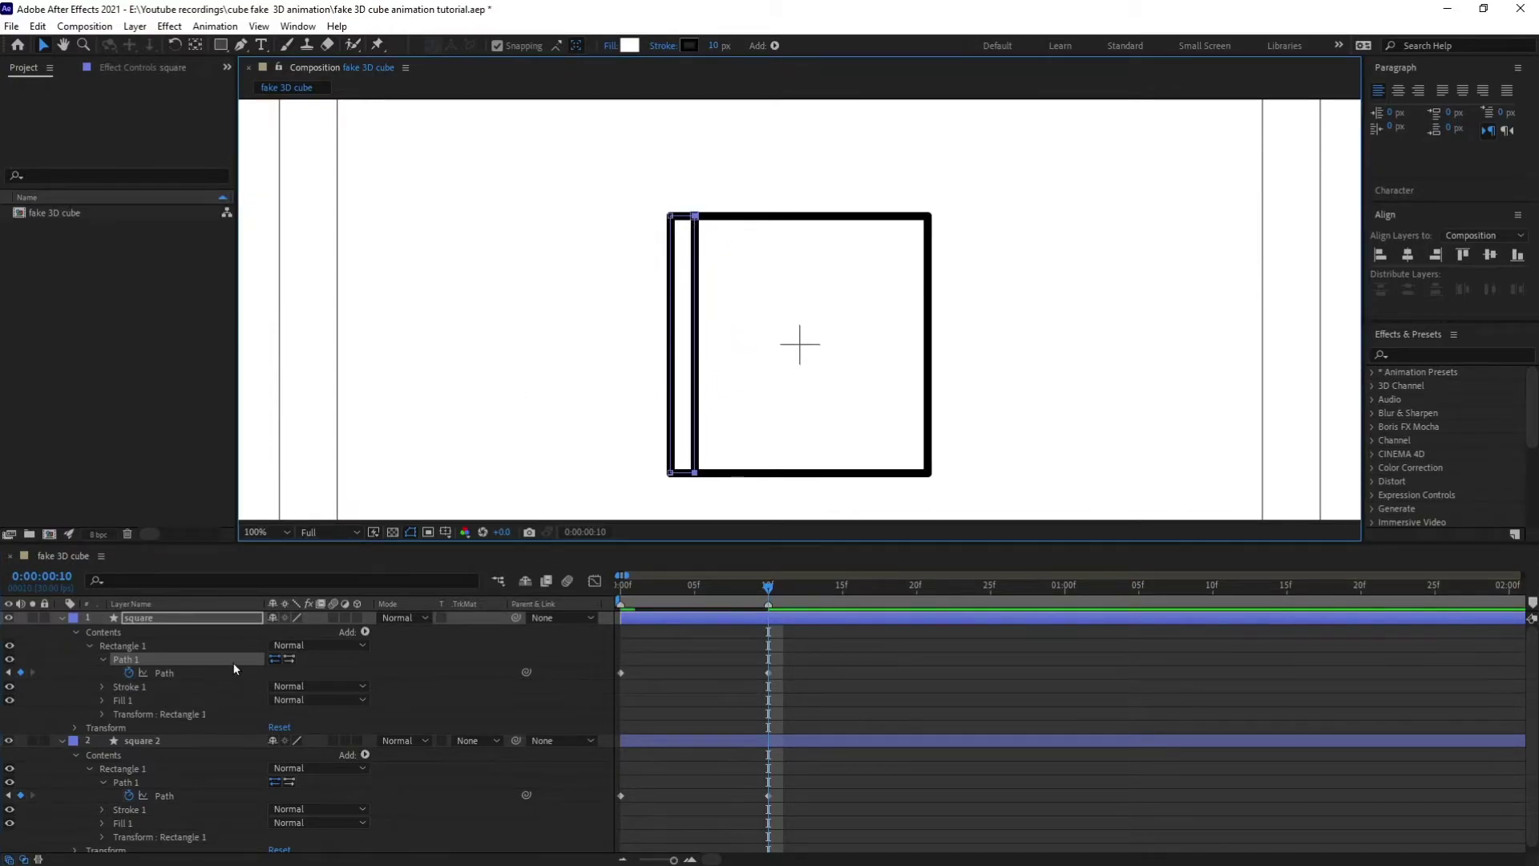
Step: Move the strip's two left corners vertically inward at frame 10 to form a side face in perspective
click(157, 645)
click(151, 661)
drag(656, 206, 676, 284)
drag(673, 476, 671, 419)
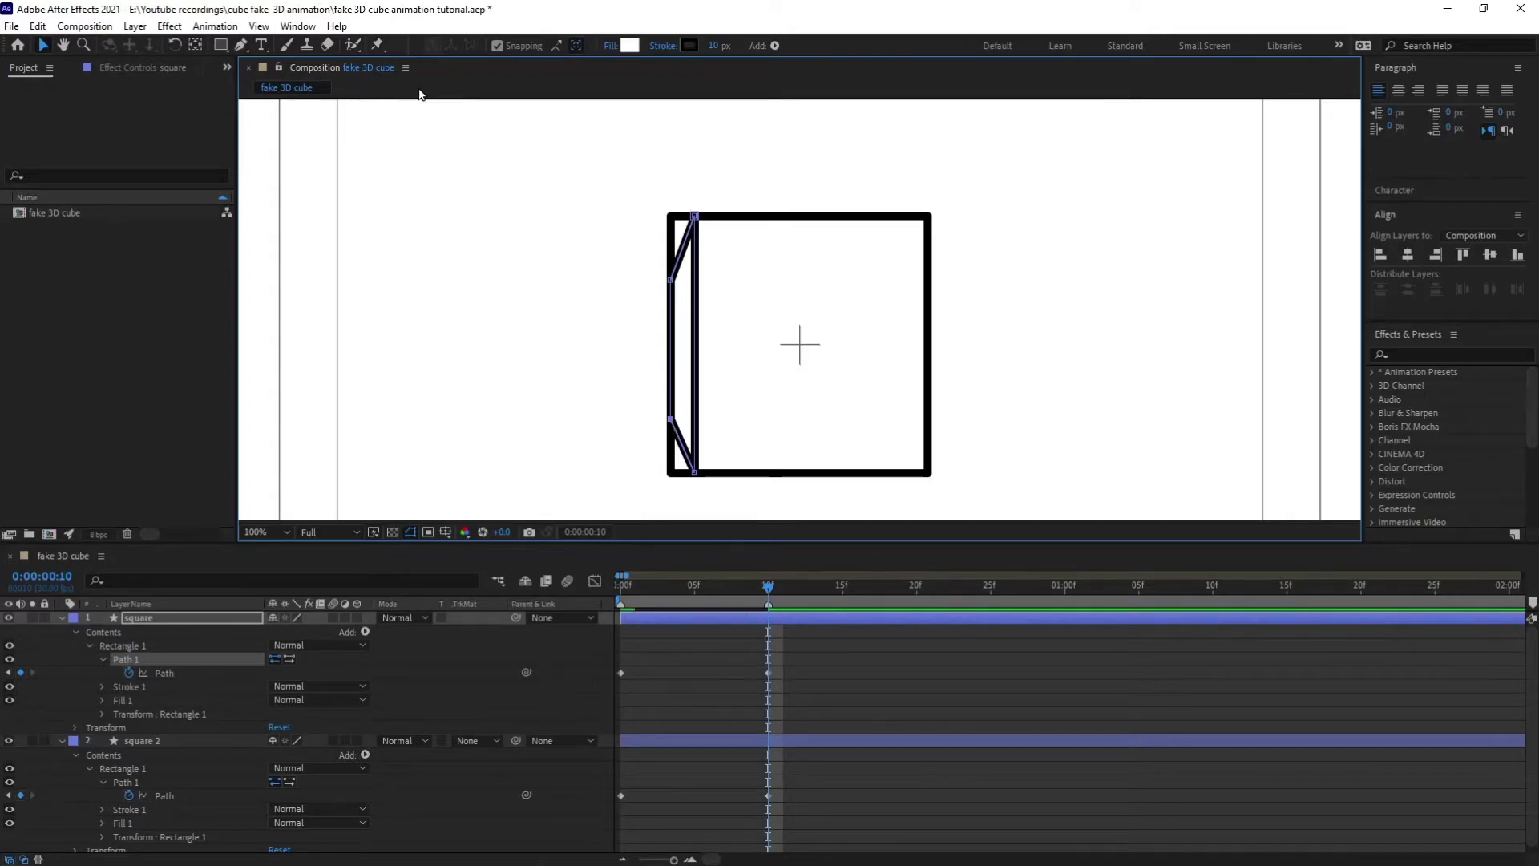
Step: Show the rulers and place two horizontal guides across the square, aligning the strip's upper left corner with the upper guide at frame 10
key(ctrl+r)
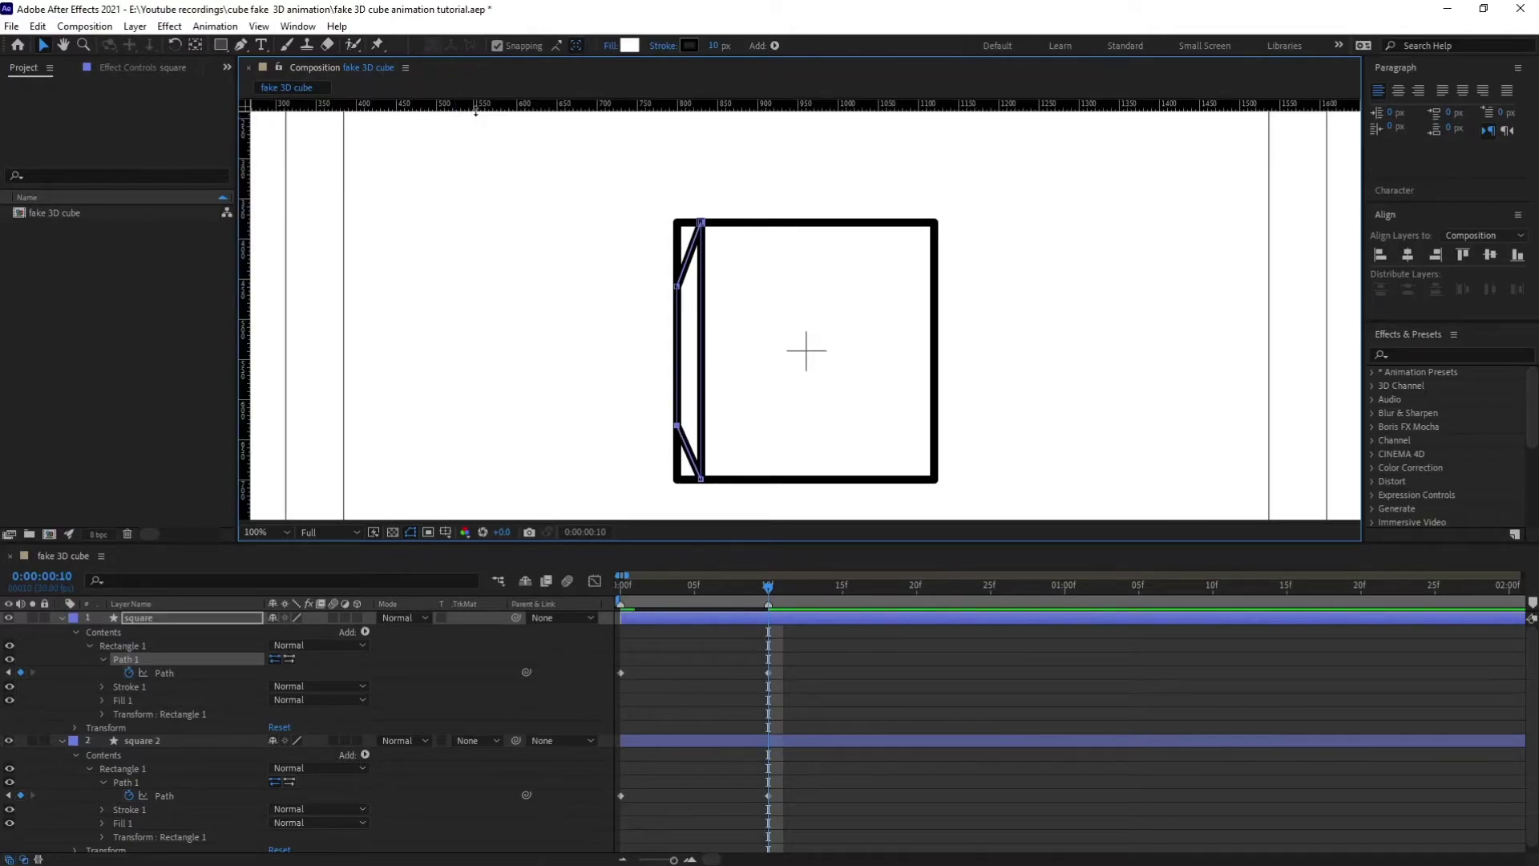
drag(487, 178, 498, 279)
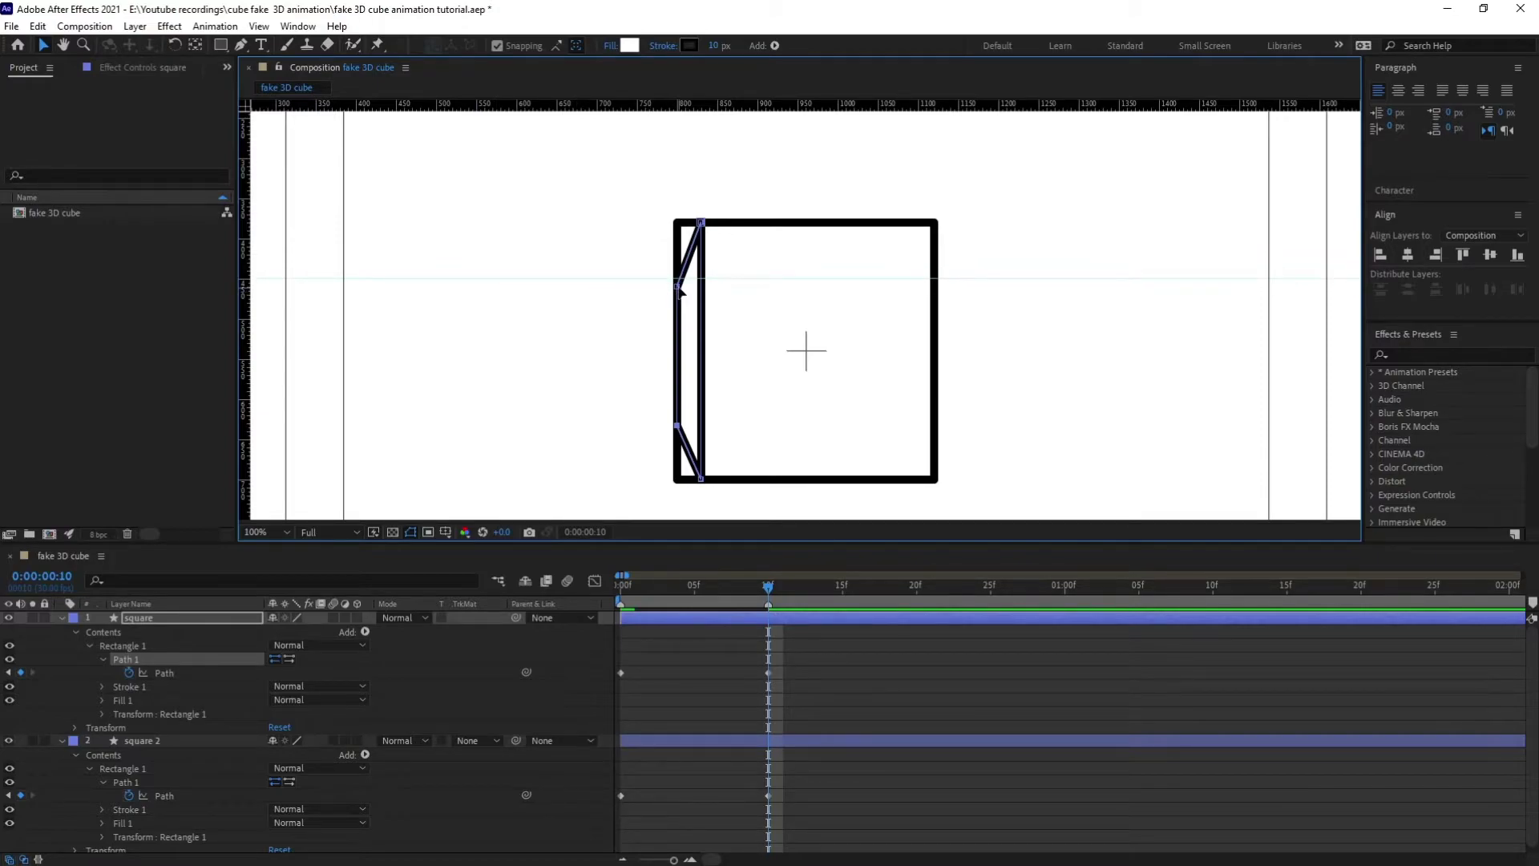
drag(692, 281, 738, 294)
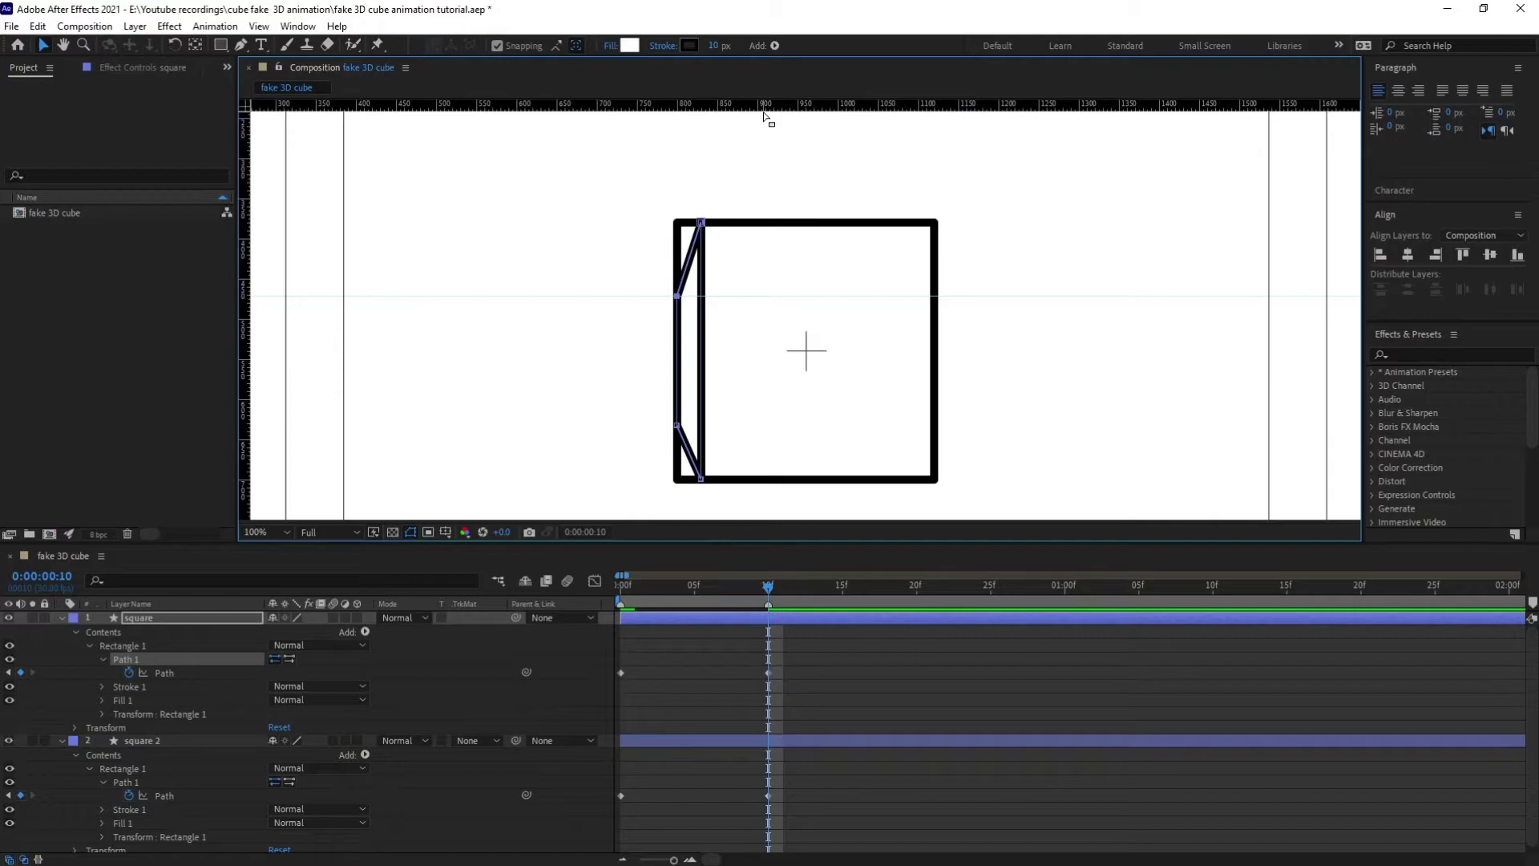
drag(770, 138, 780, 402)
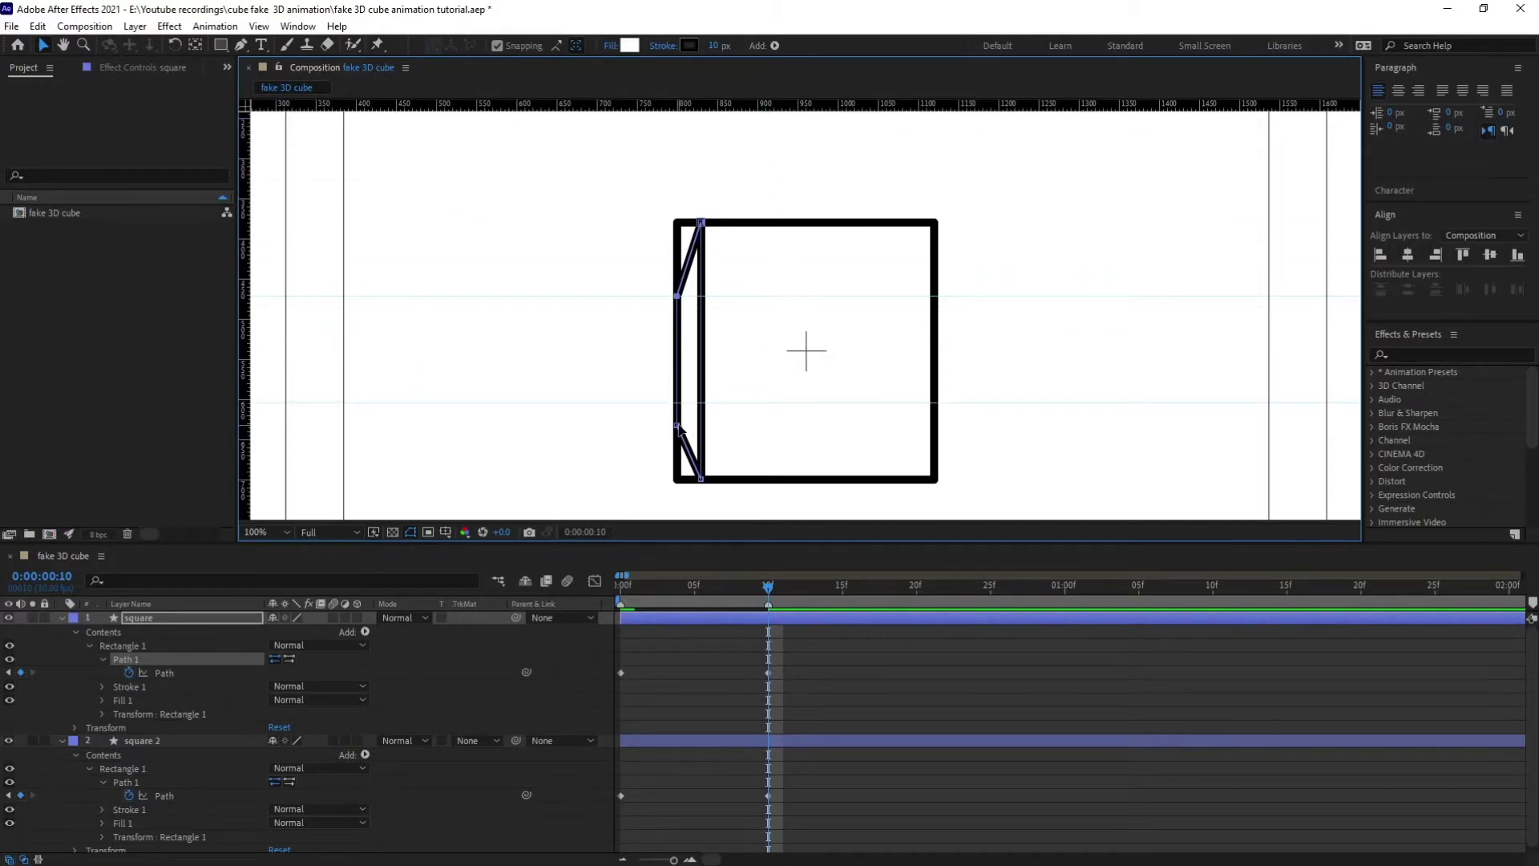
Step: Align the strip's lower left corner with the lower guide and collapse its right corners onto the square's left edge
drag(678, 428, 674, 411)
drag(703, 483, 680, 486)
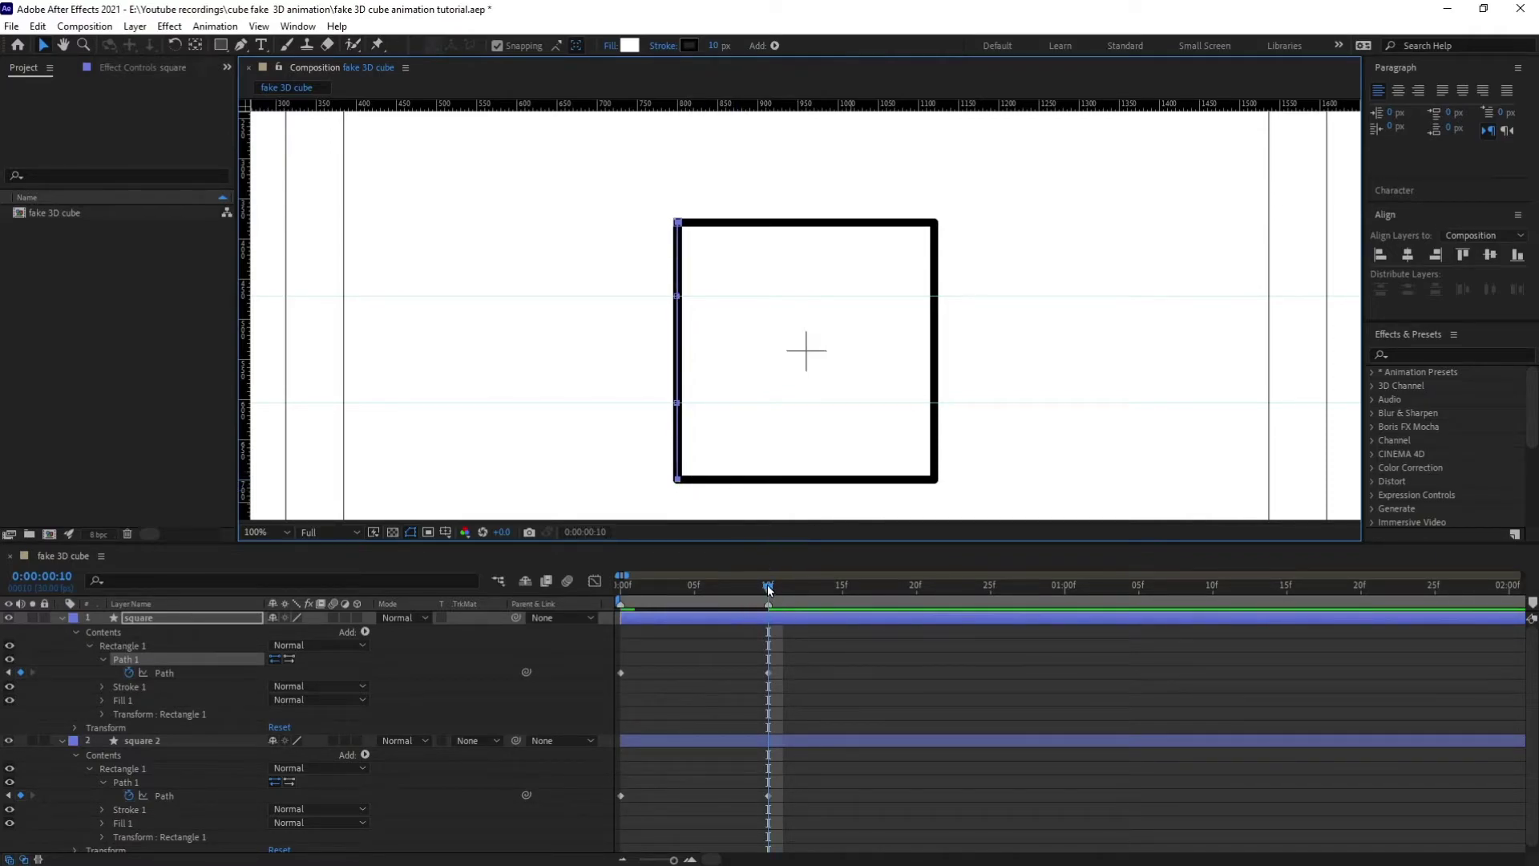
Step: At frame 0, collapse the square 2 layer's path onto its right edge, with the two right corners on the horizontal guides
drag(768, 591, 621, 585)
drag(798, 380, 779, 307)
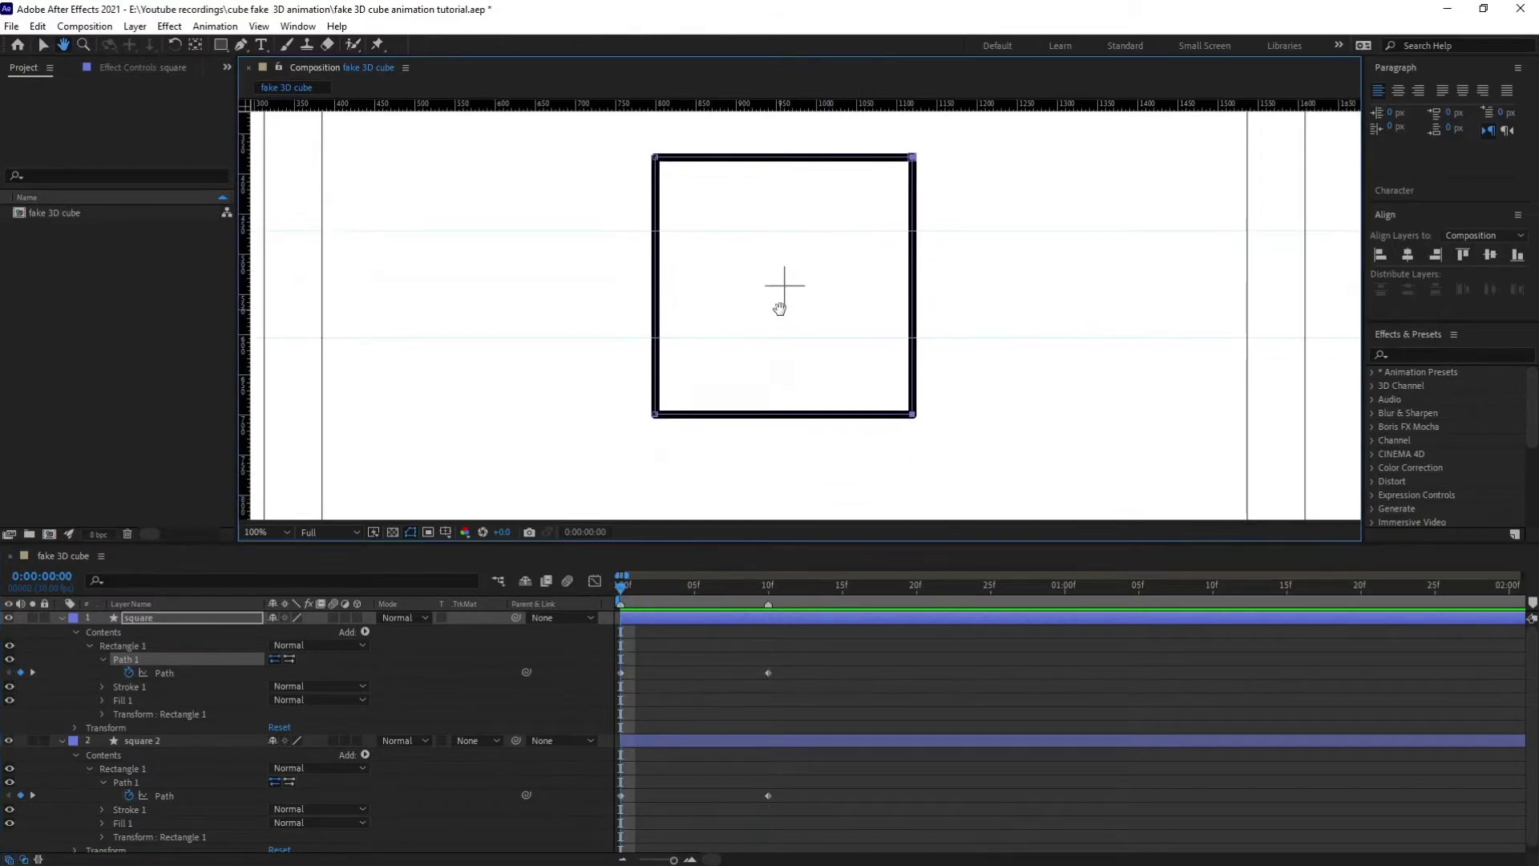
scroll(779, 307, down, 2)
key(v)
click(137, 786)
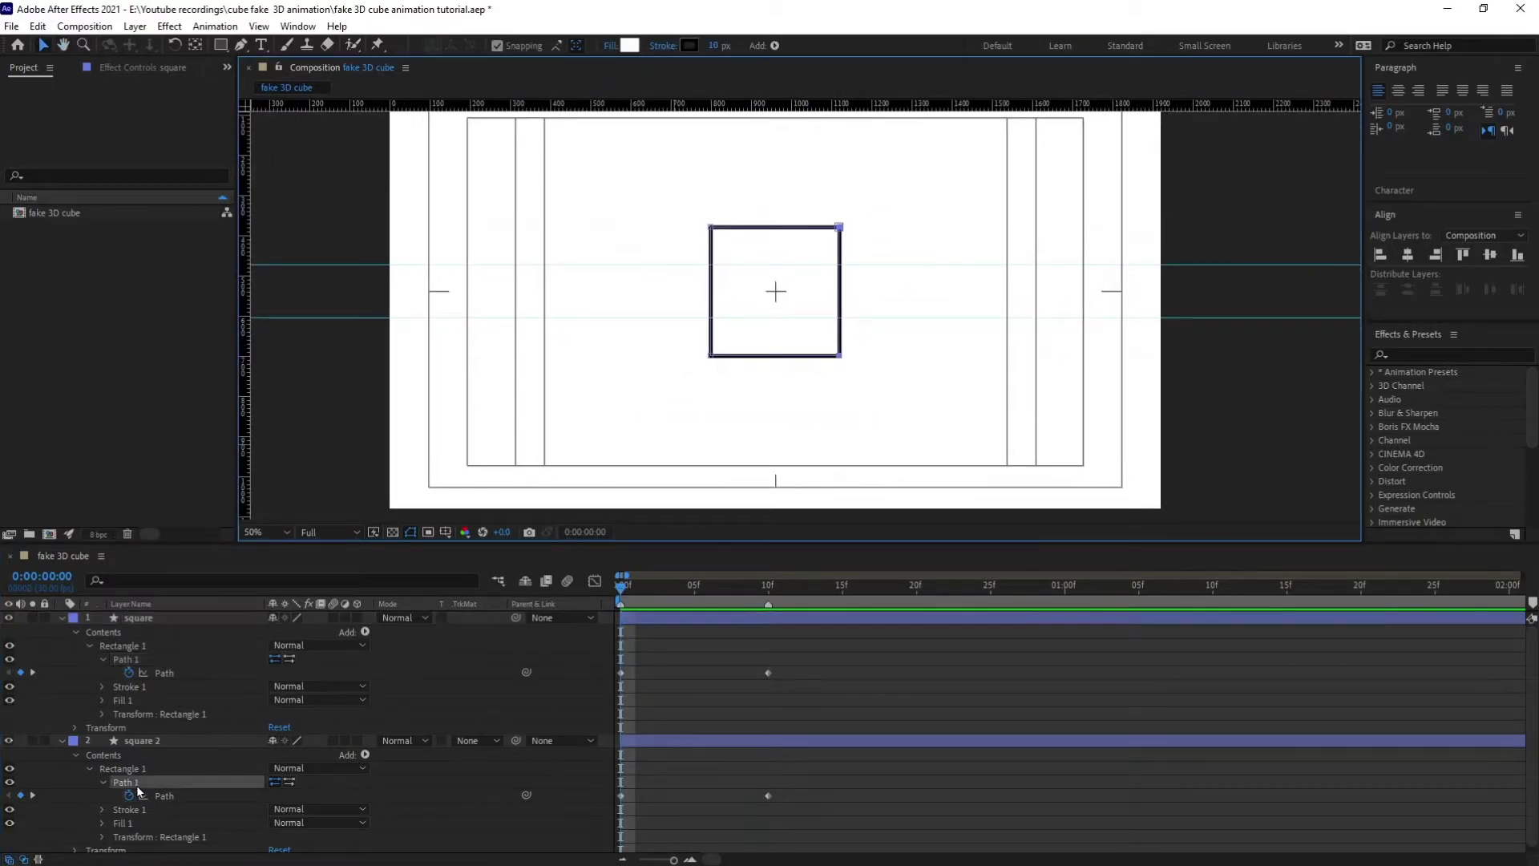
scroll(802, 297, up, 2)
scroll(753, 257, up, 1)
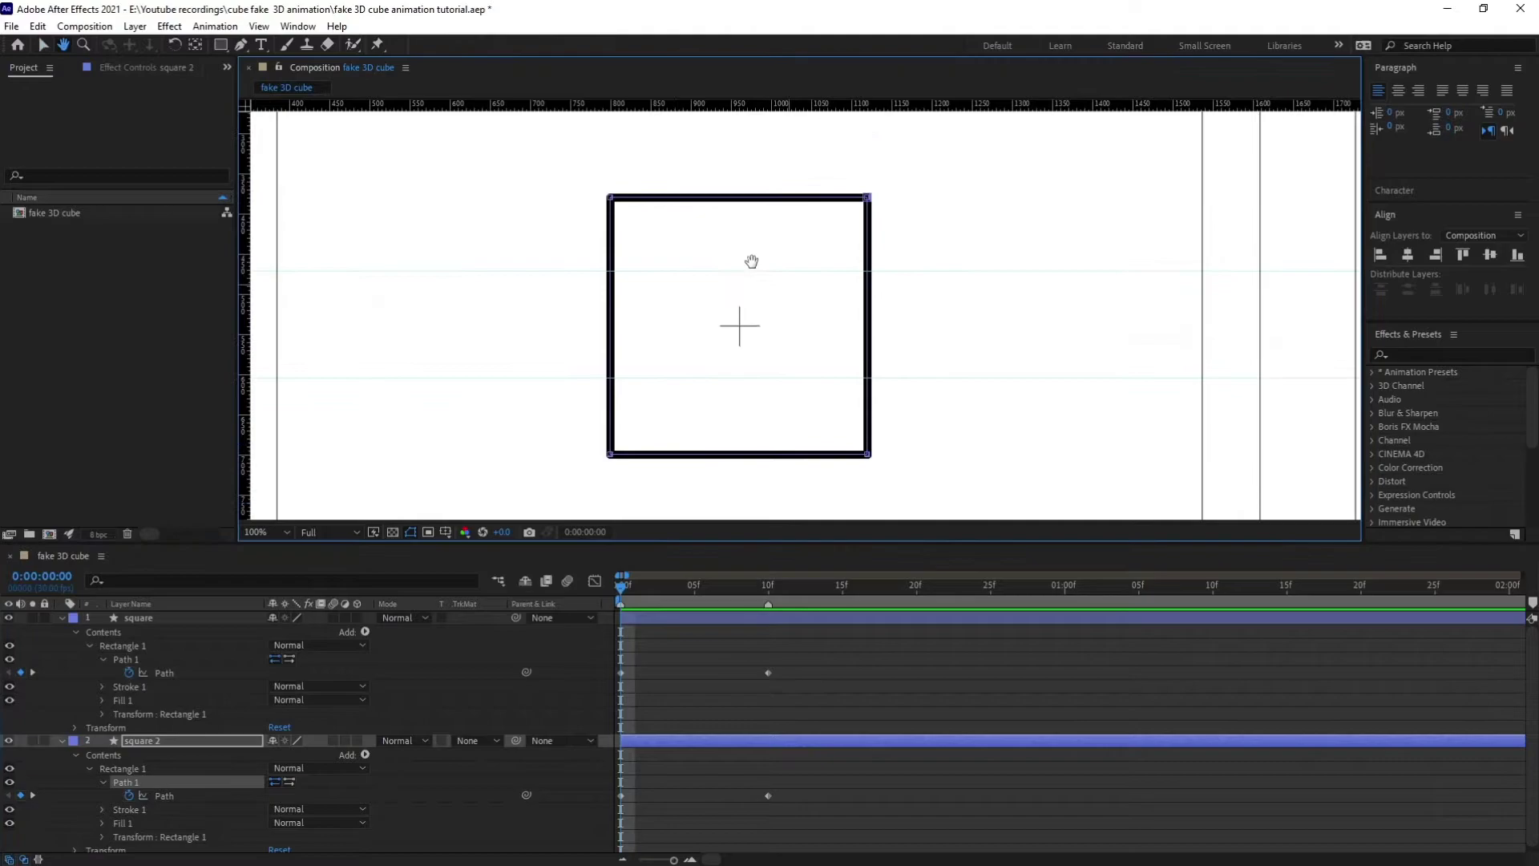
drag(611, 458, 874, 383)
click(148, 768)
click(141, 783)
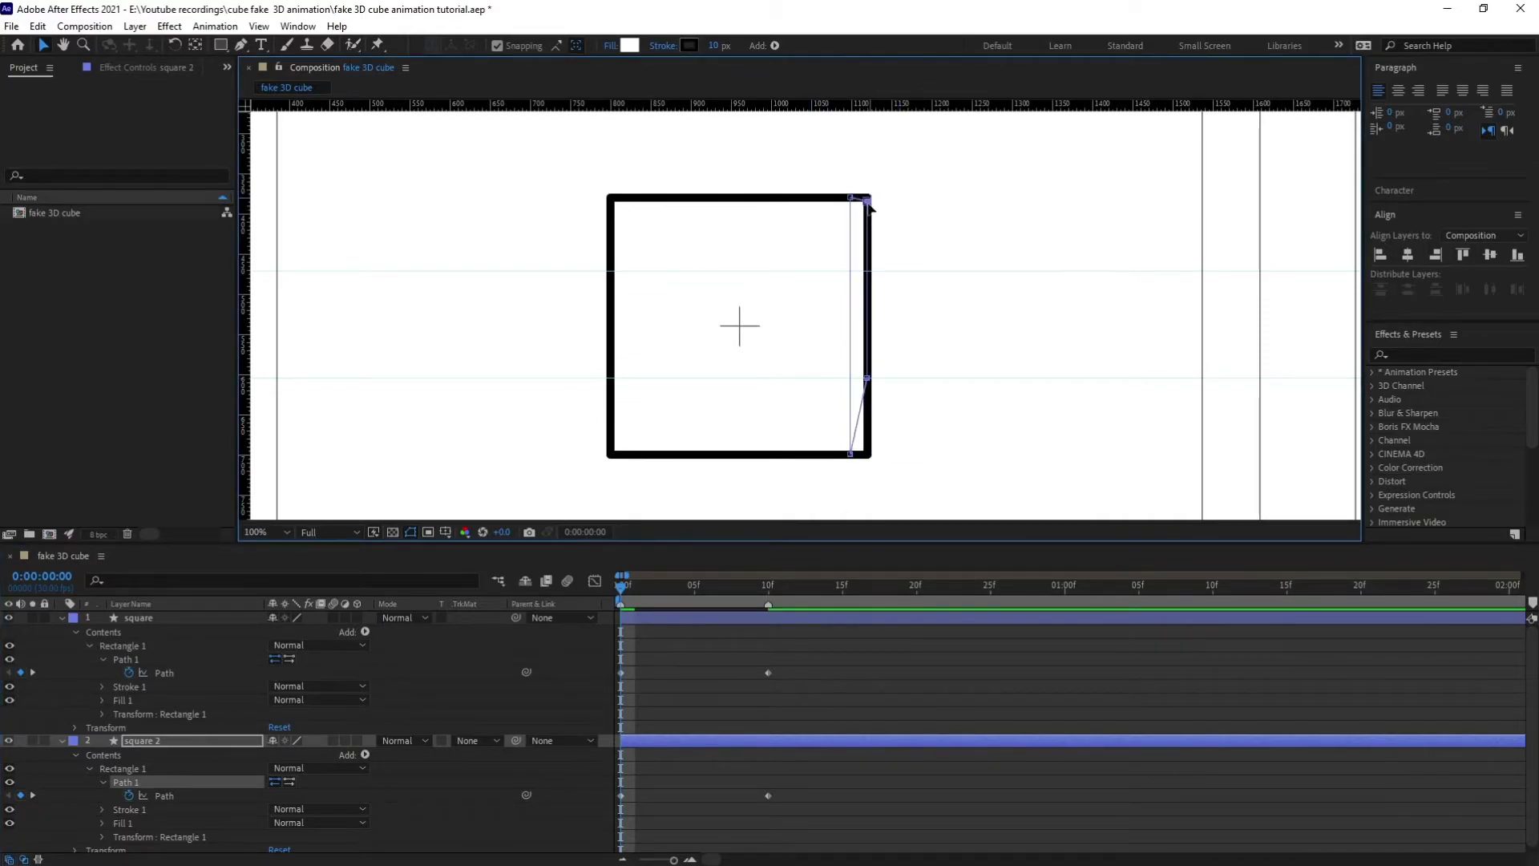
drag(869, 198, 869, 266)
drag(849, 454, 866, 454)
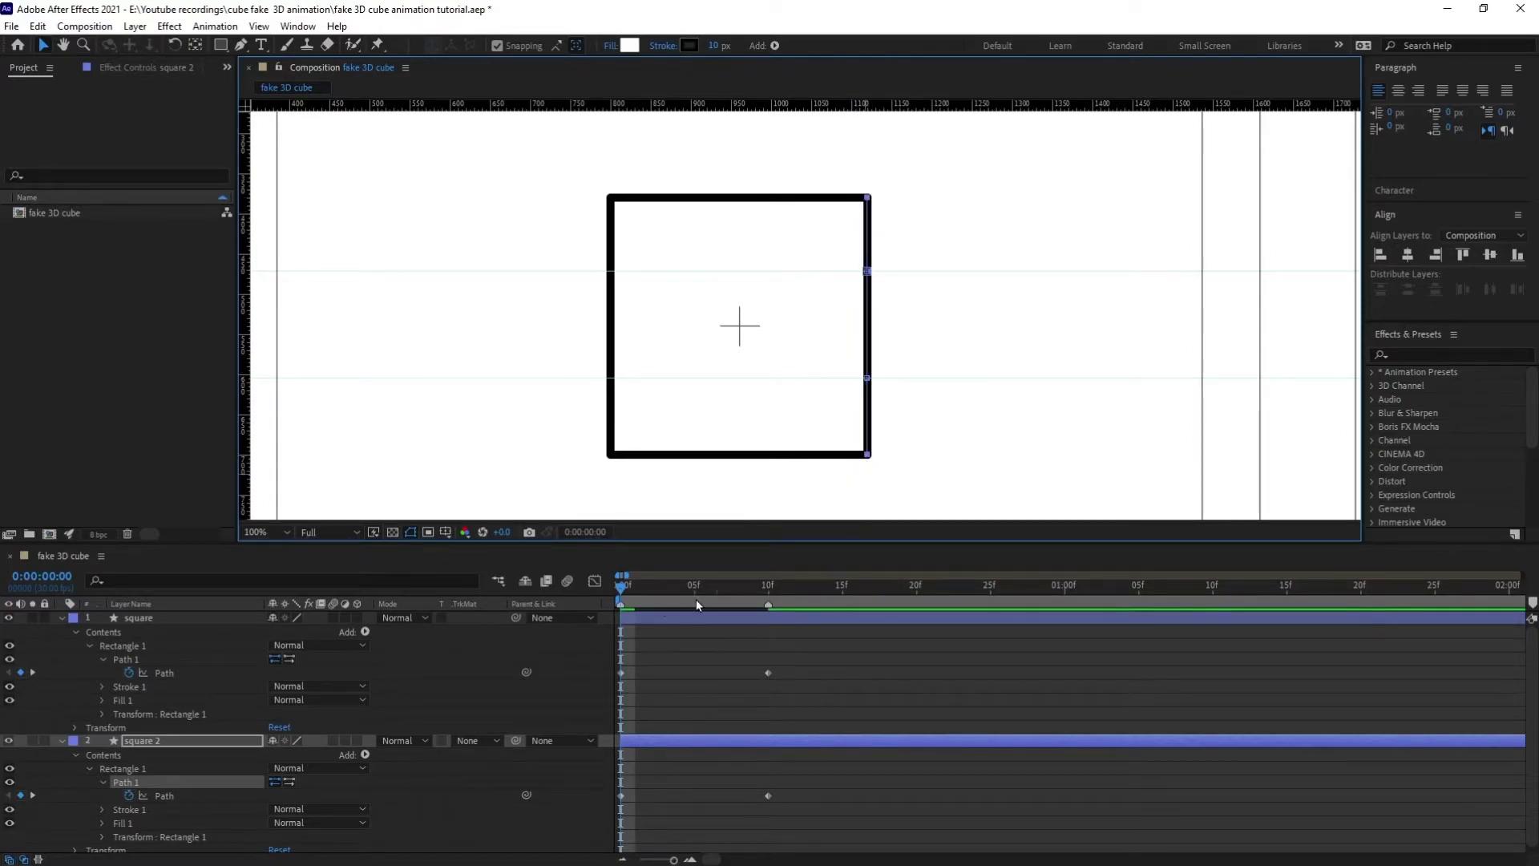
Step: Set the work area to end at frame 10 and return to frame 0
click(773, 590)
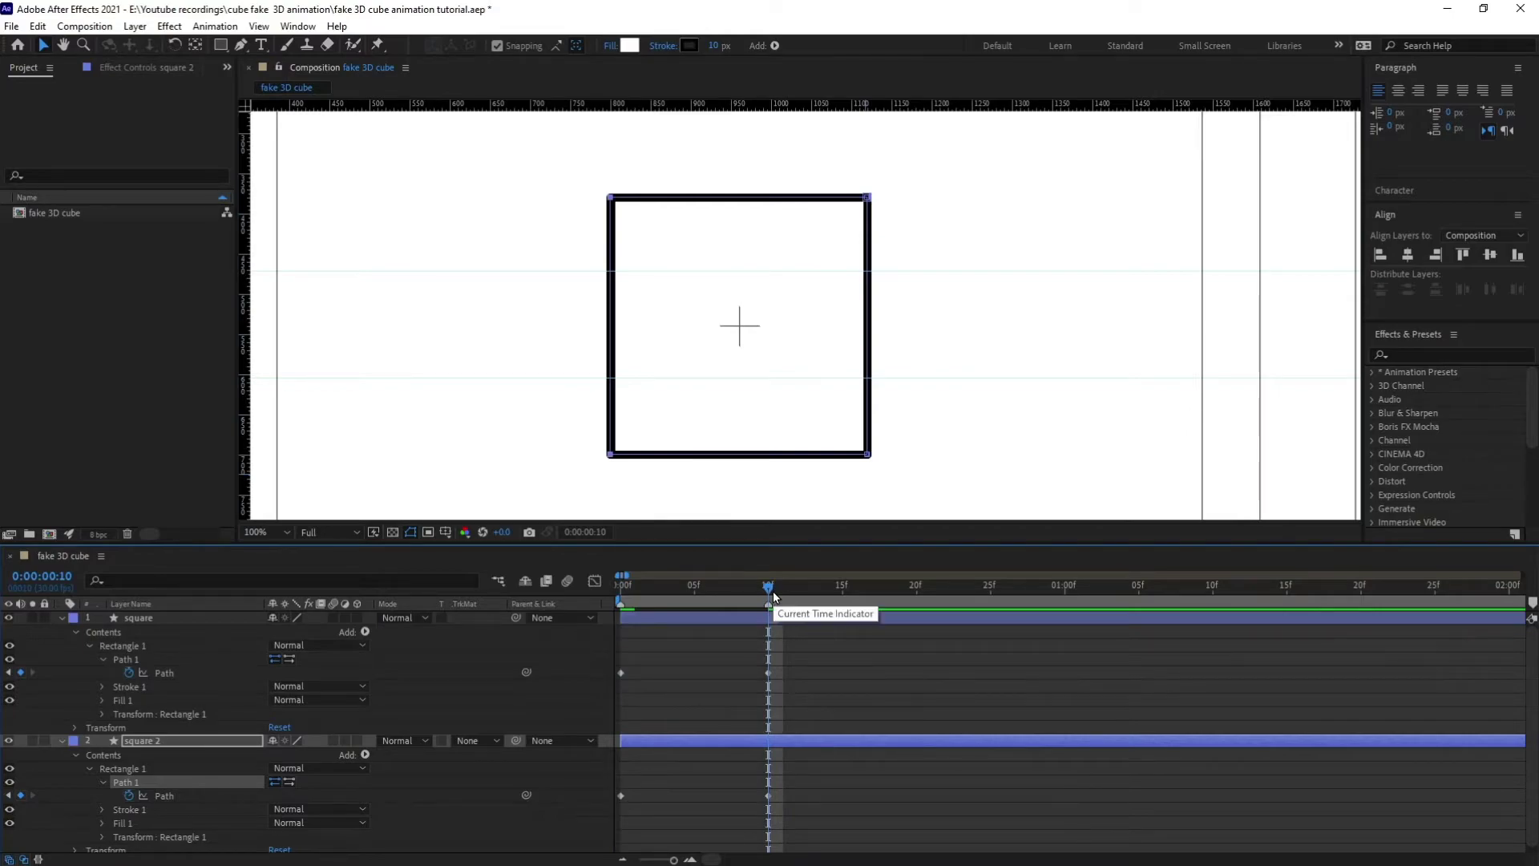
key(n)
key(Home)
Step: Apply Easy Ease to all Path keyframes of both square layers and preview the rotation
drag(824, 646, 568, 806)
key(F9)
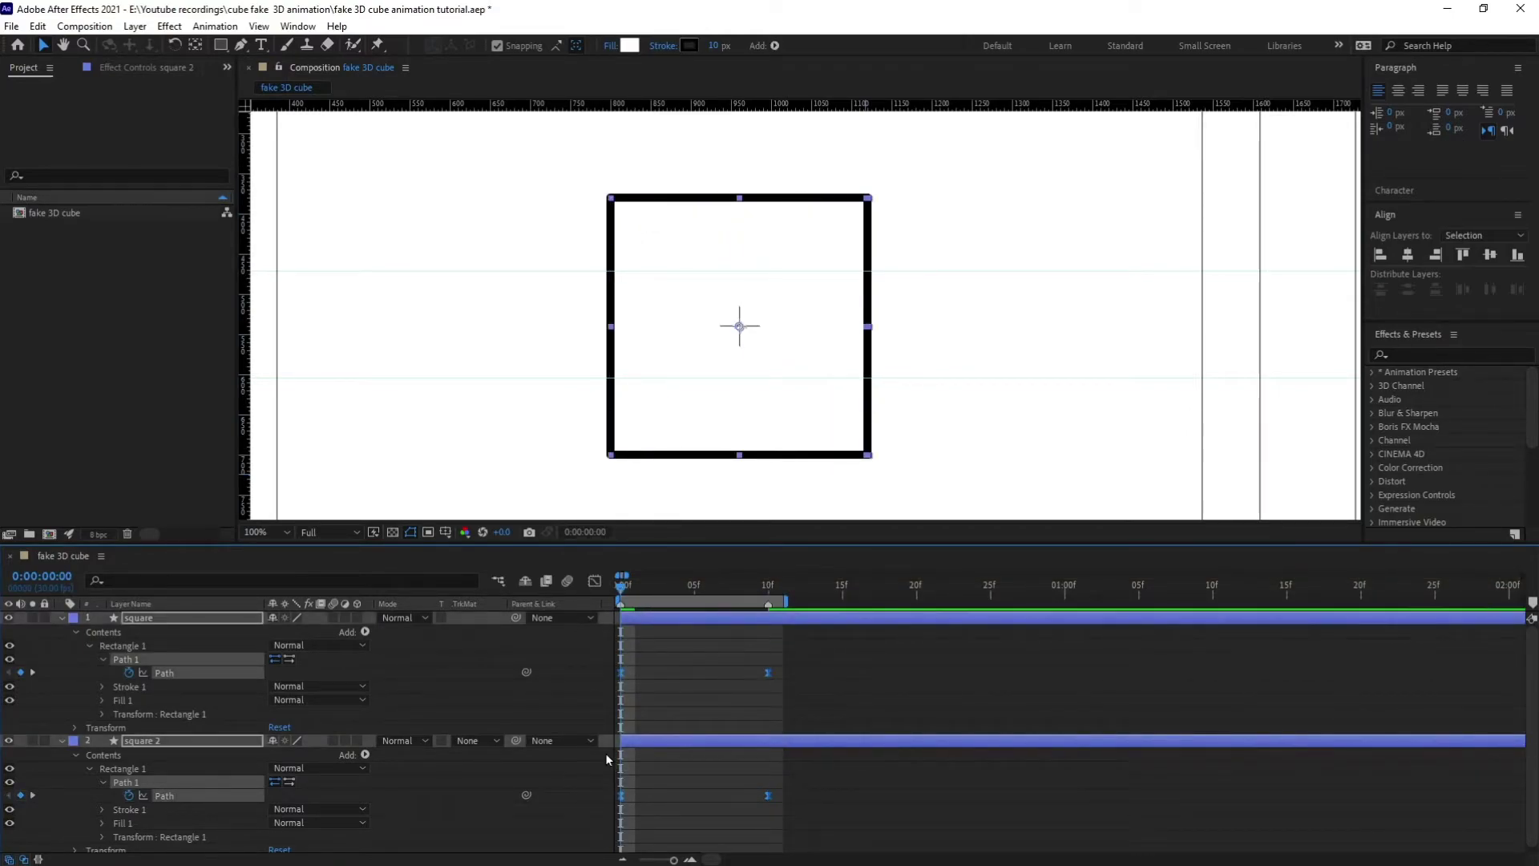
key(comma)
key(space)
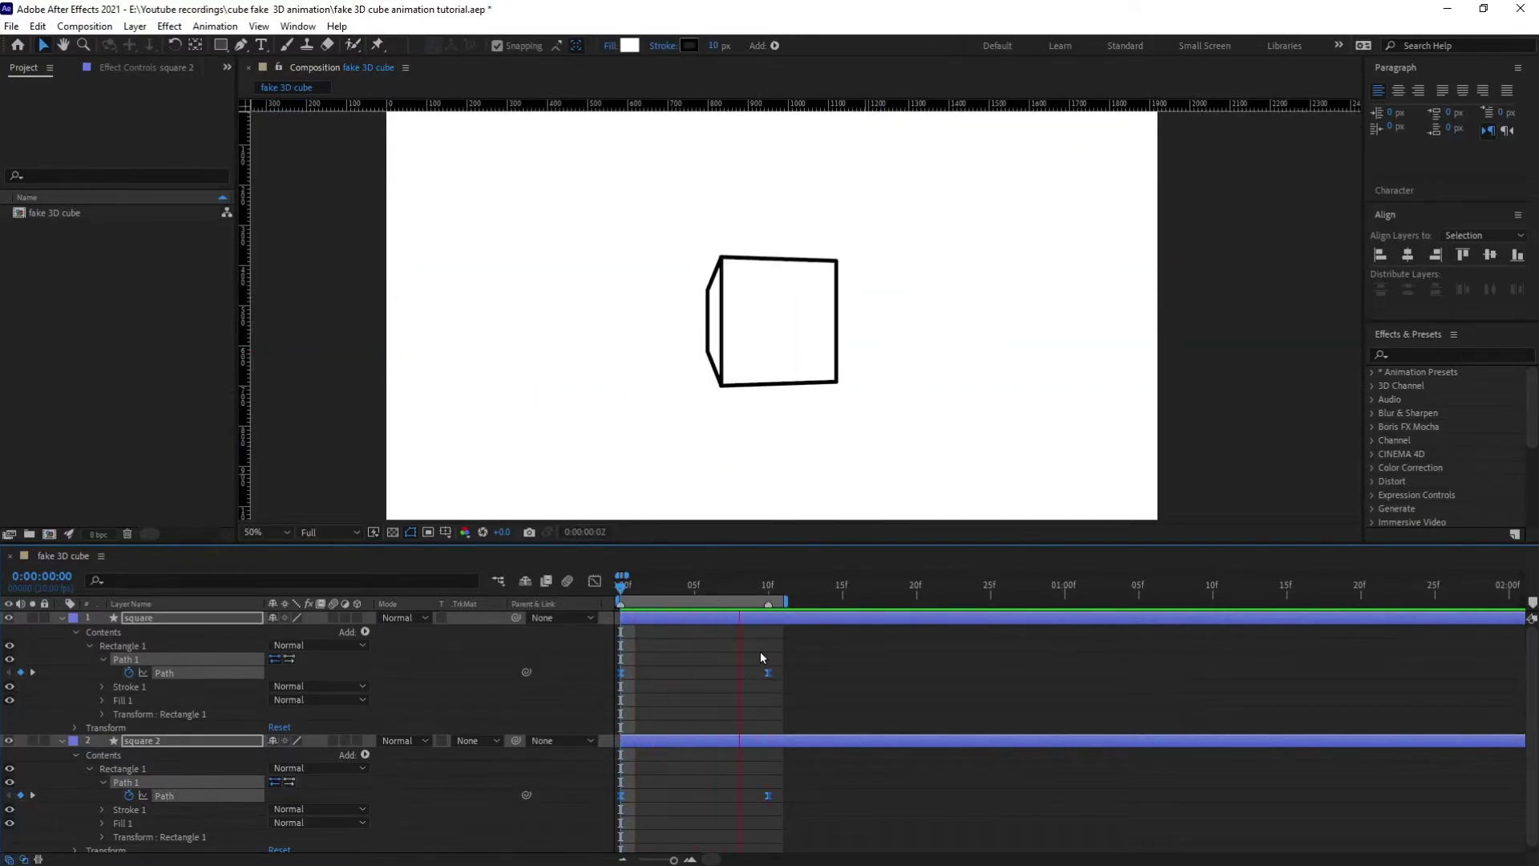
Step: Mark frame 5 on the square layer and compare the cube's shape there with frame 0
click(768, 590)
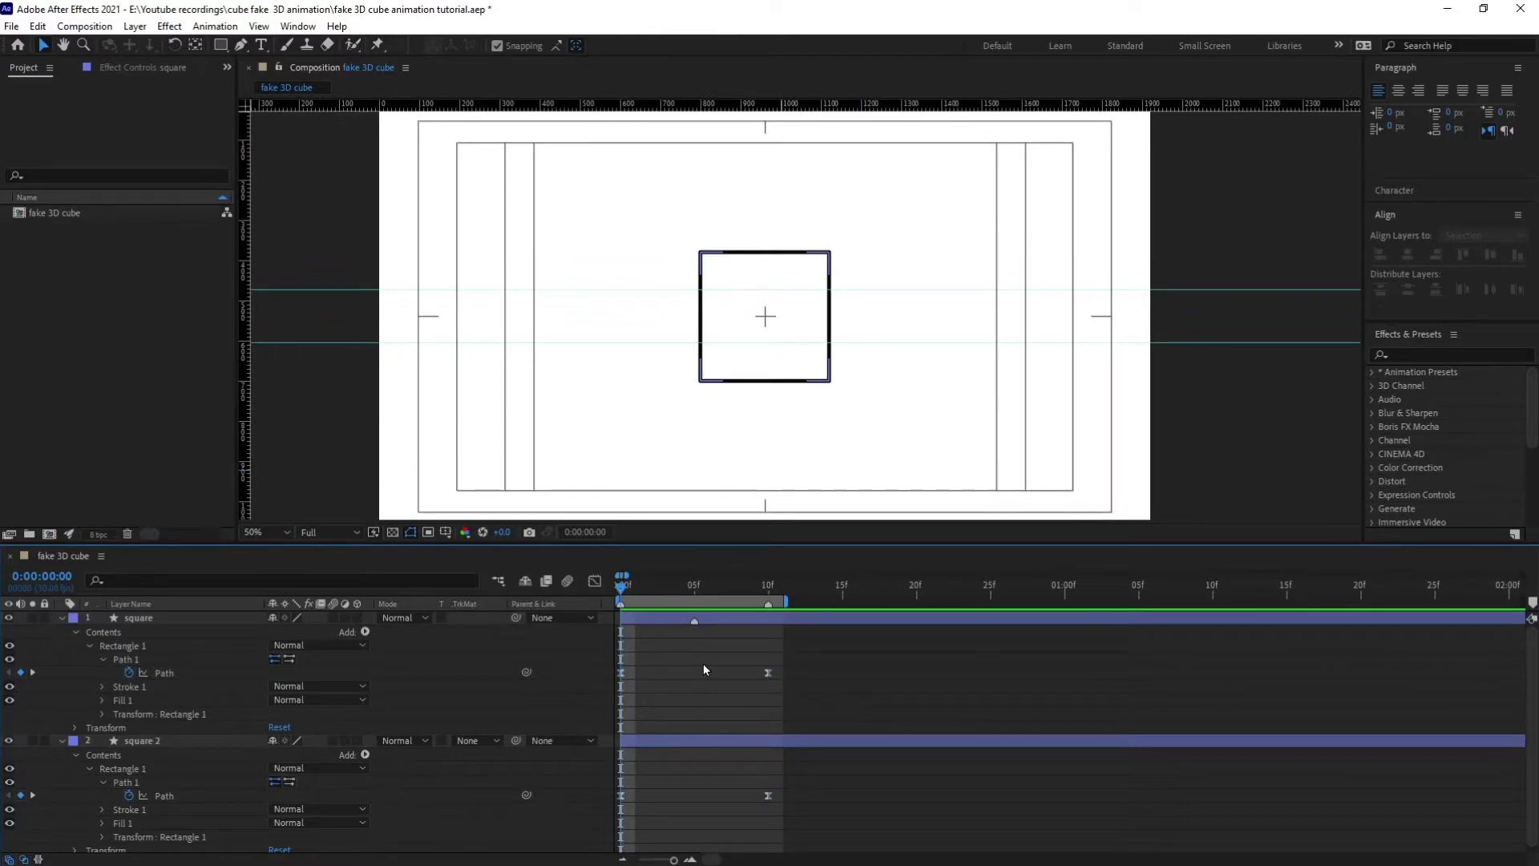
click(42, 576)
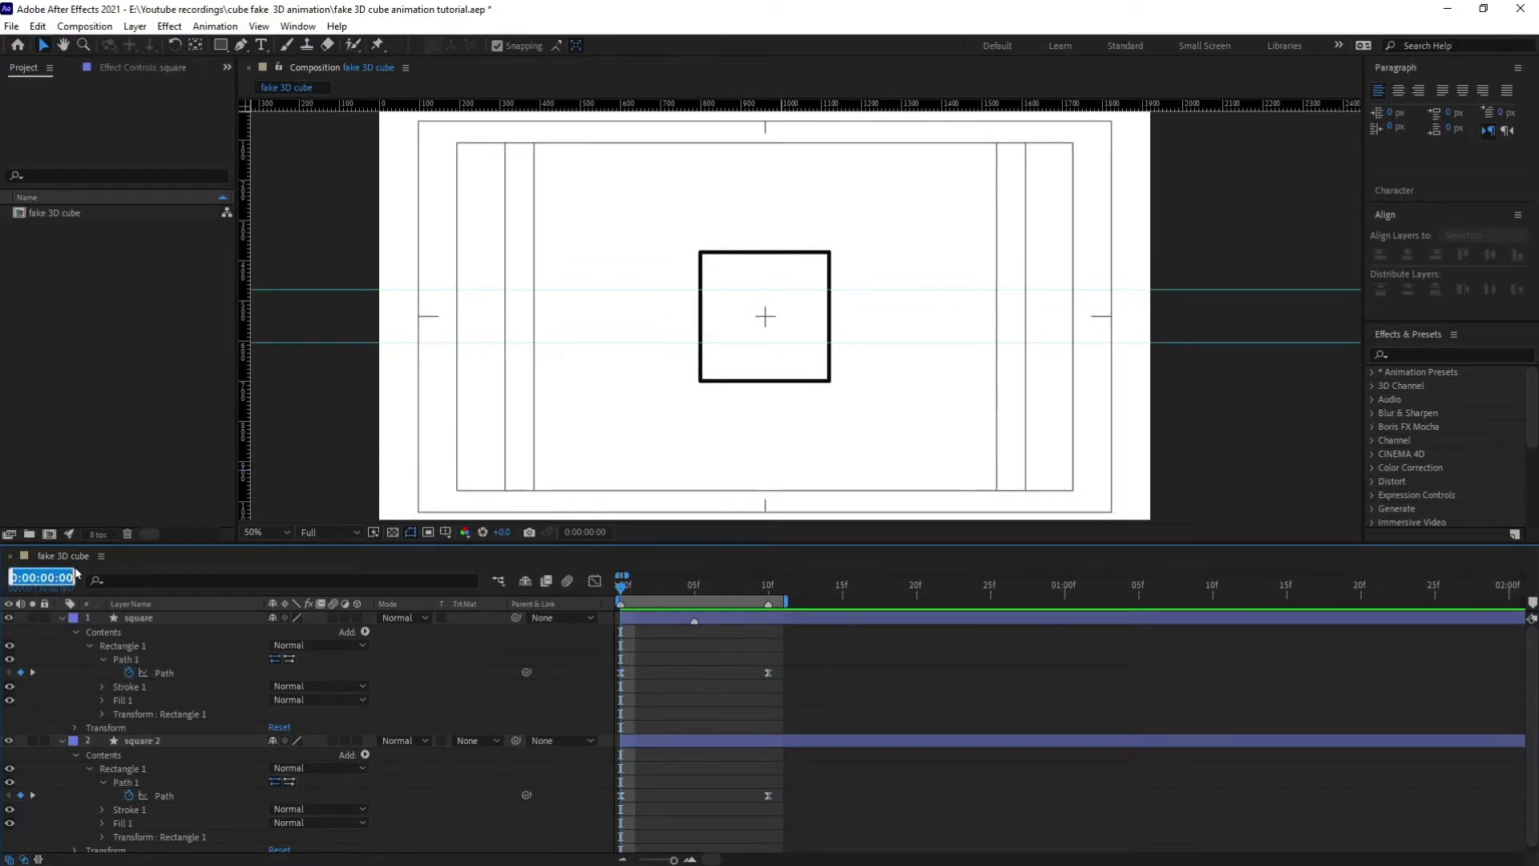
text(+5)
key(Return)
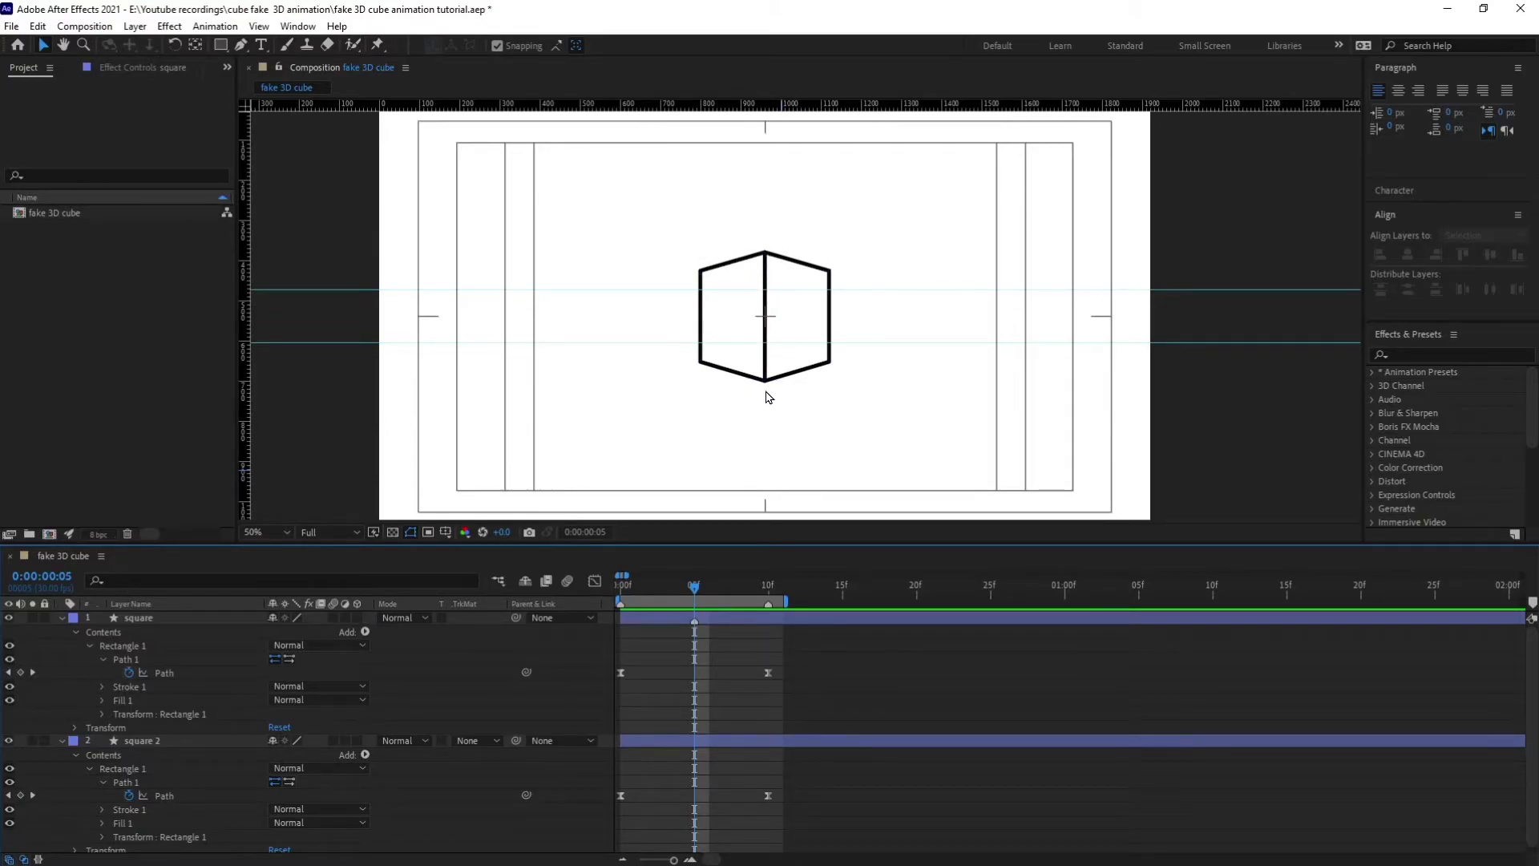
click(624, 589)
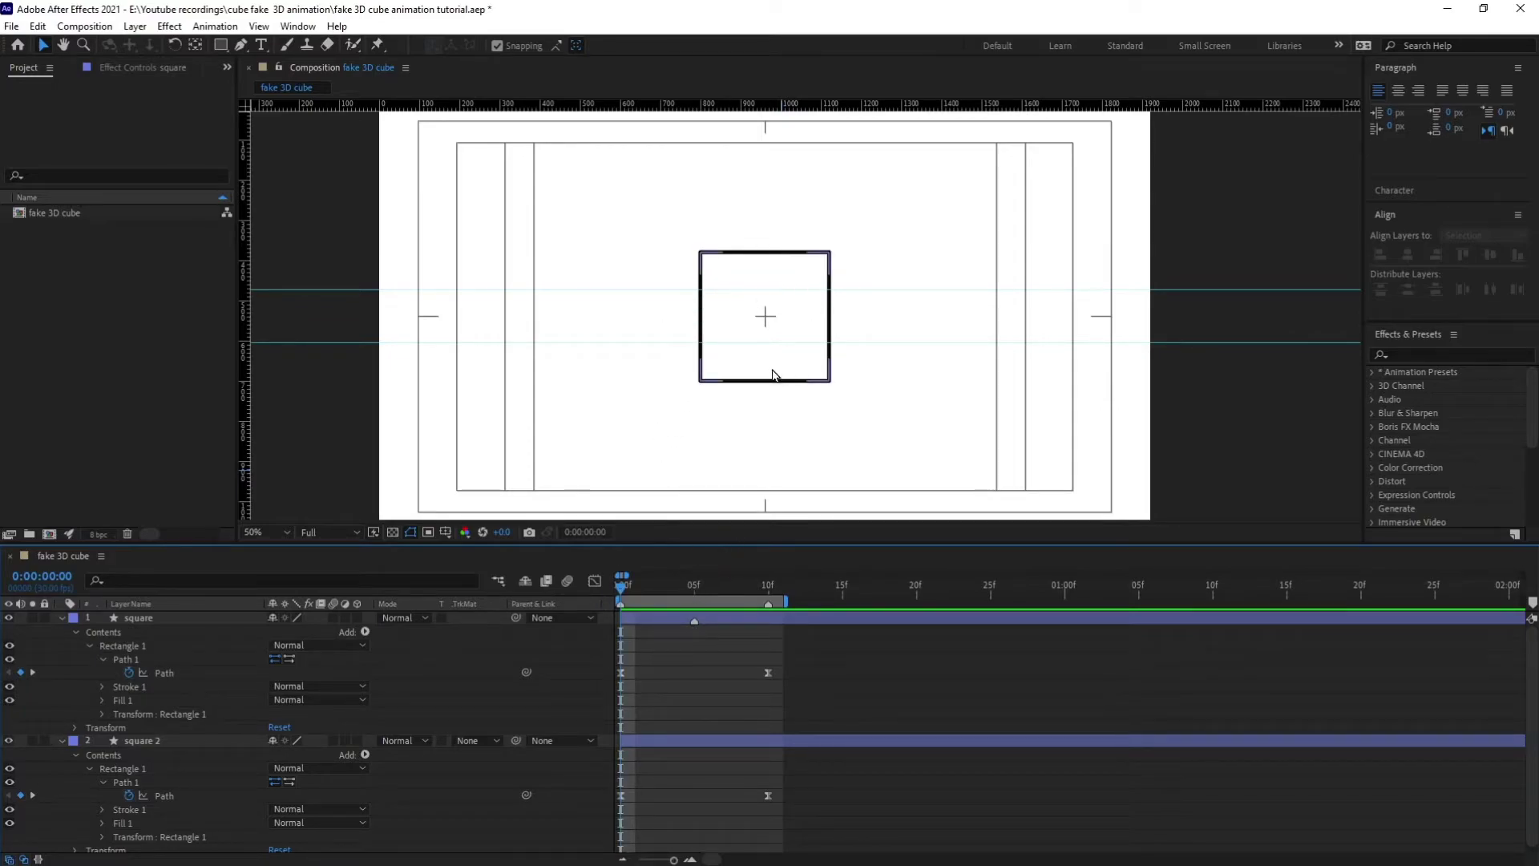
click(693, 593)
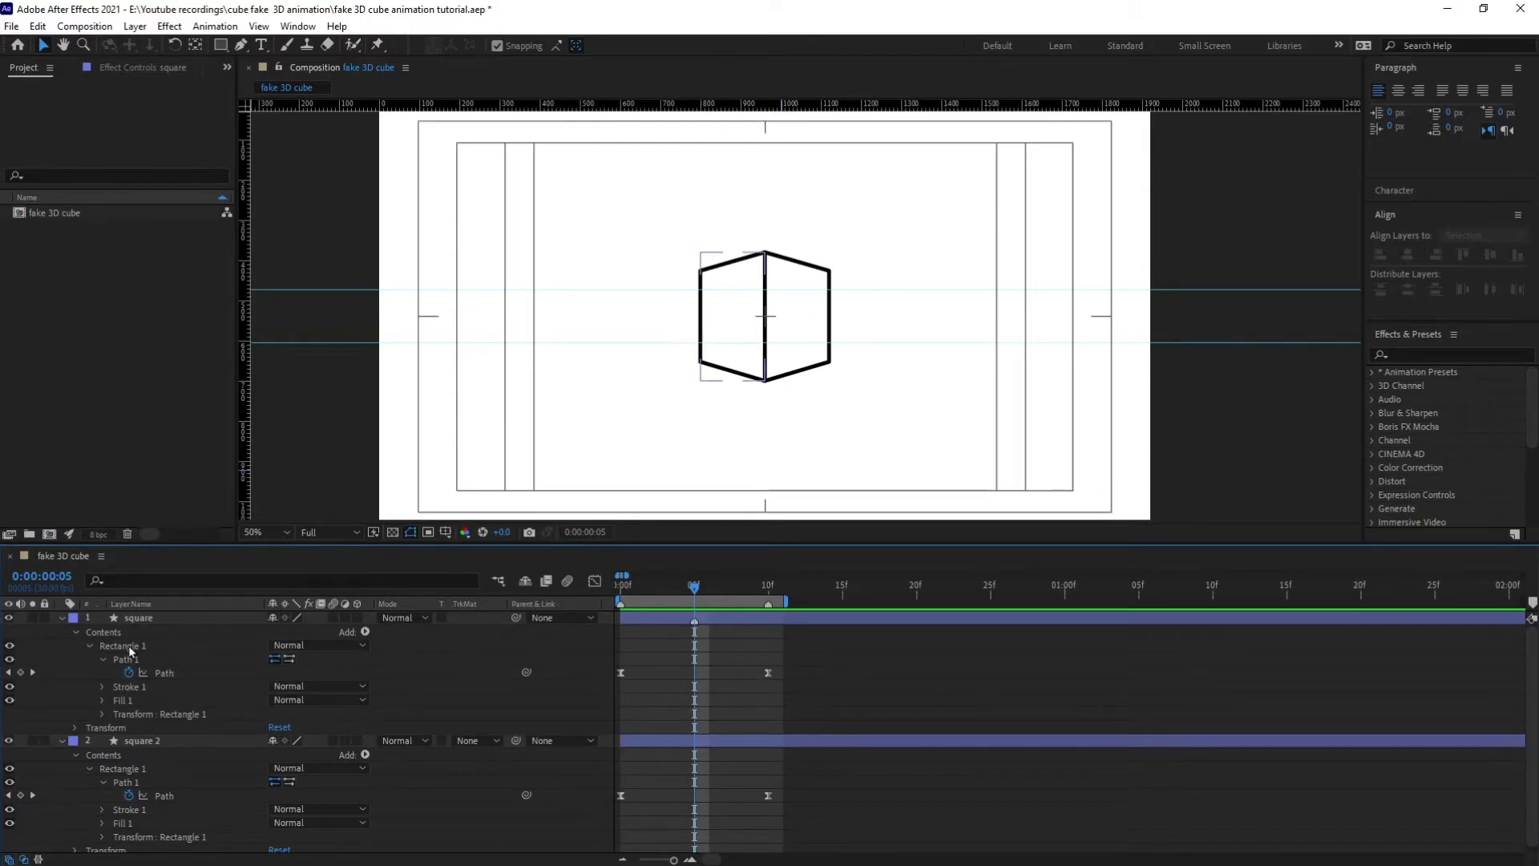
Step: At frame 5, move the square path's two right corners vertically outward by about 40 px and place horizontal guides level with them
click(765, 253)
scroll(781, 253, up, 1)
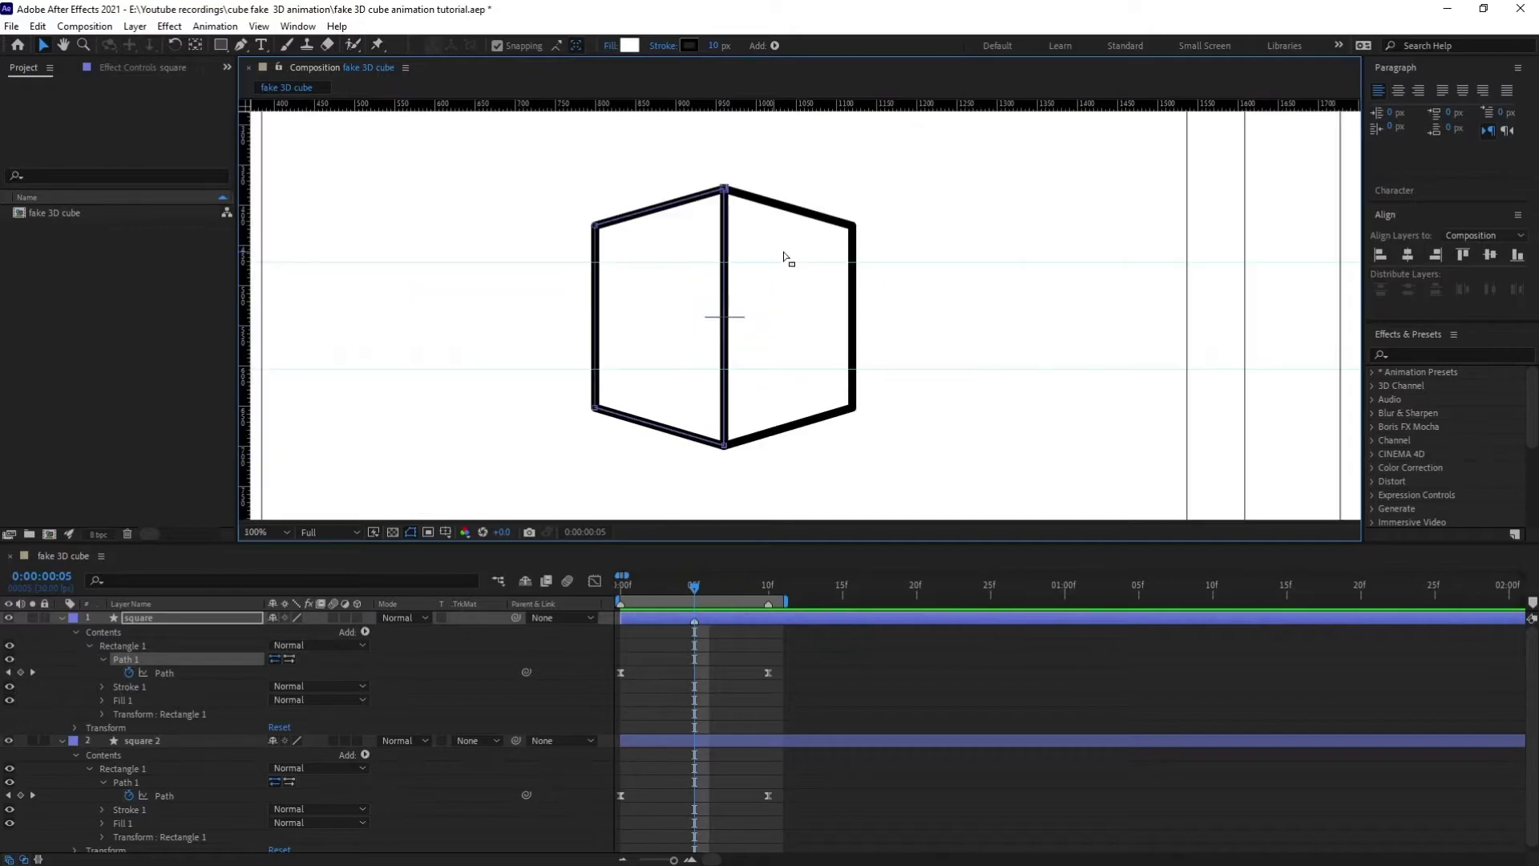
drag(802, 238, 807, 281)
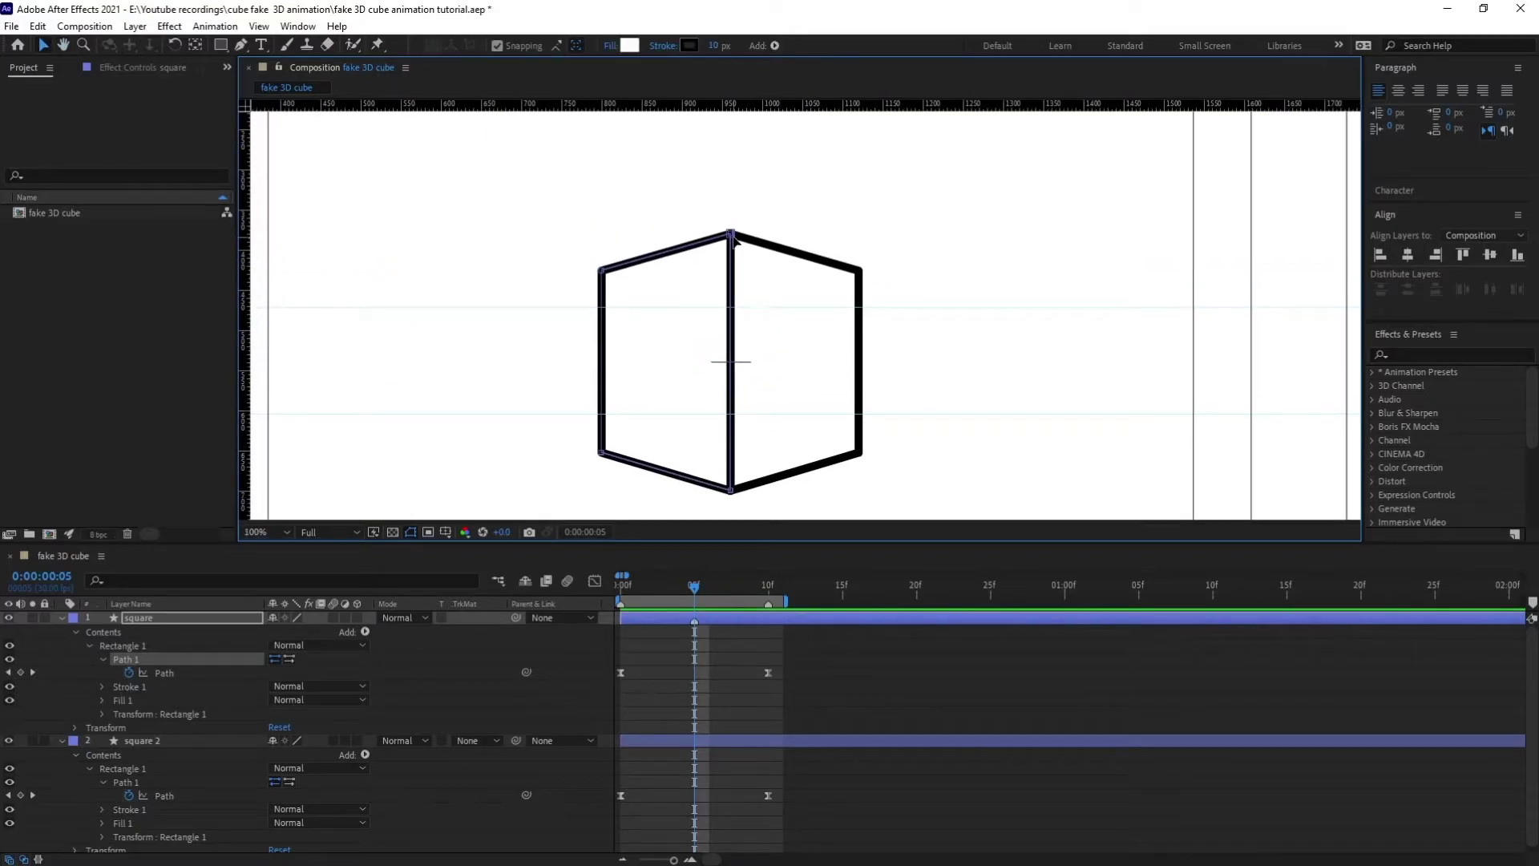
drag(732, 234, 729, 203)
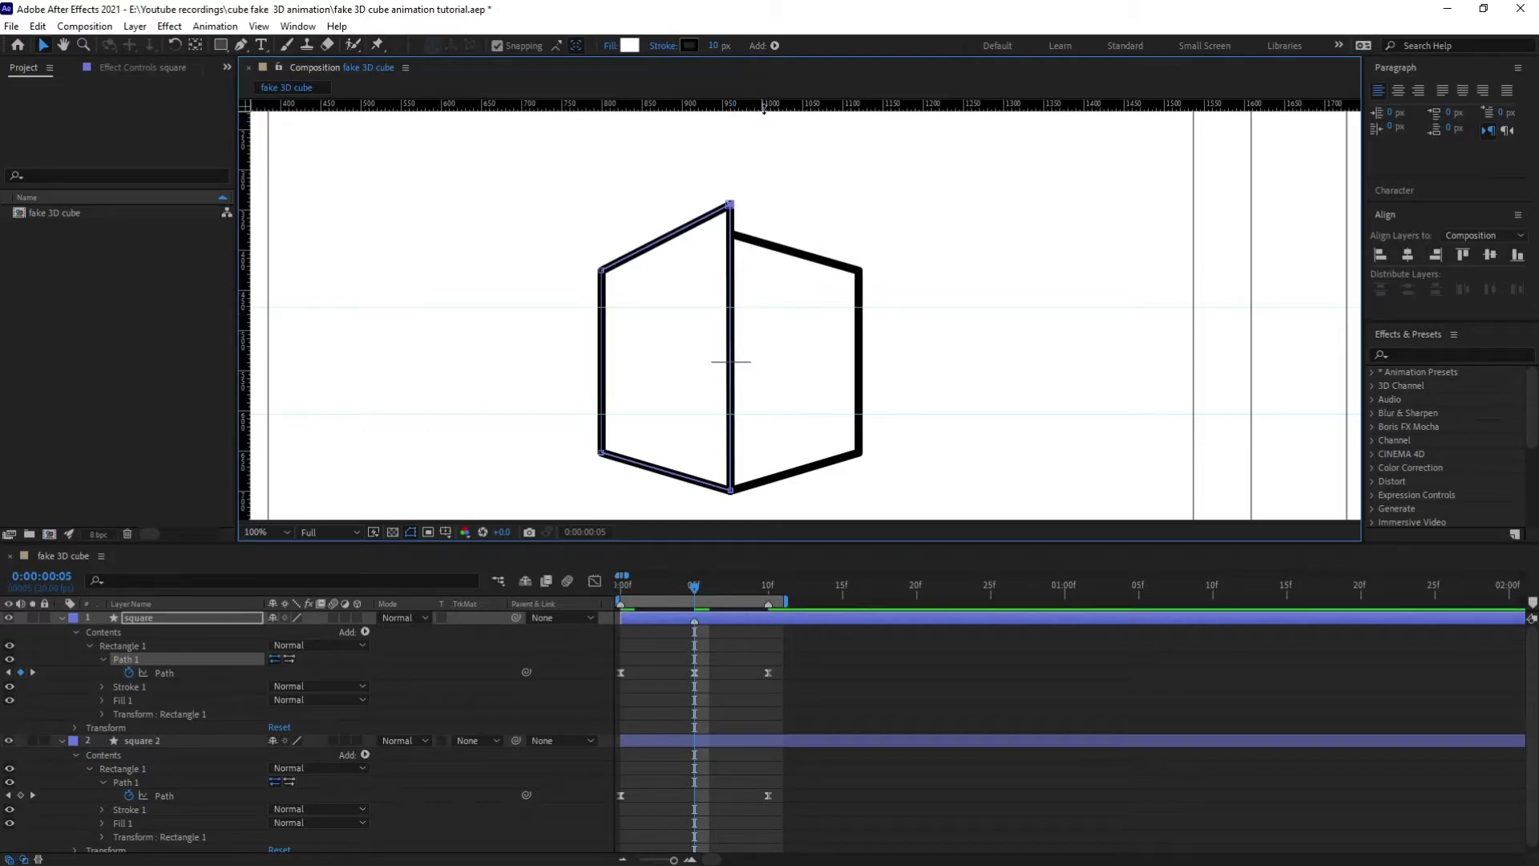
drag(764, 109, 775, 206)
drag(777, 457, 750, 396)
key(comma)
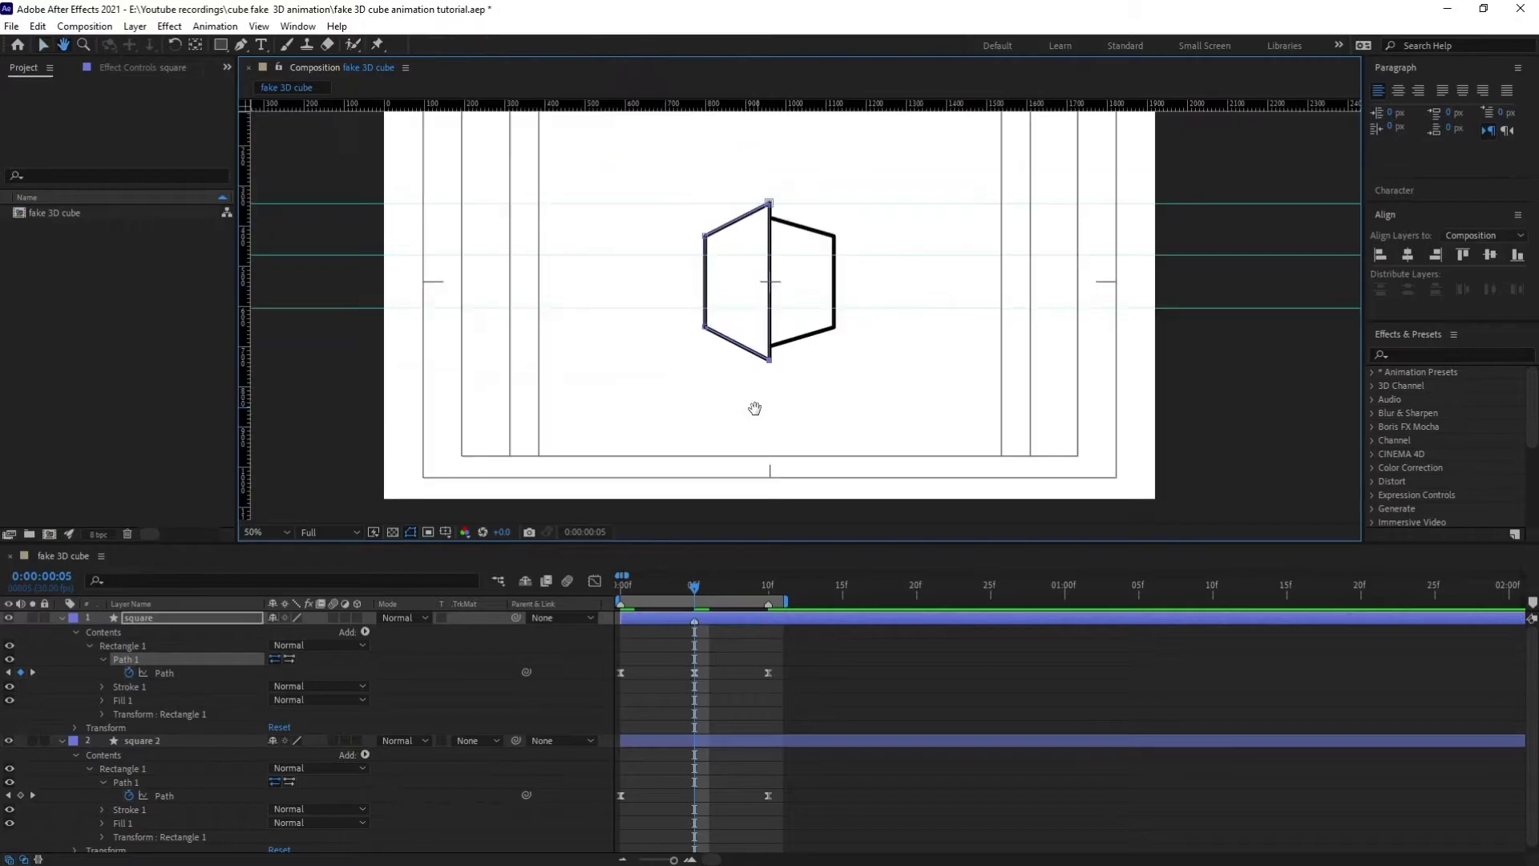
drag(818, 105, 814, 384)
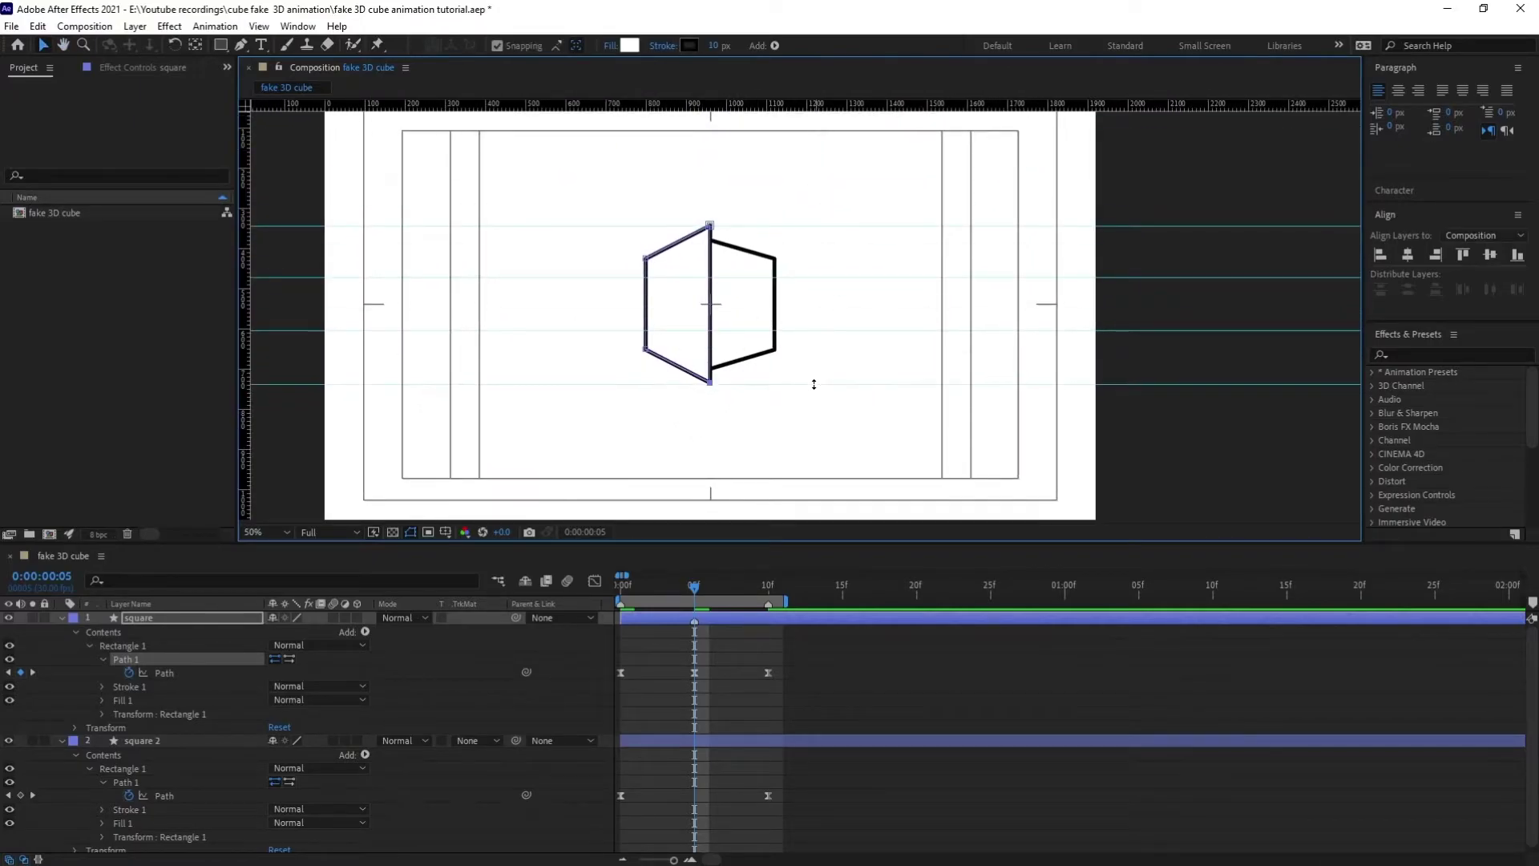
Step: At frame 5, move the square 2 path's two left corners outward to the outer guides so they meet the square layer's corners
click(162, 796)
key(period)
key(period)
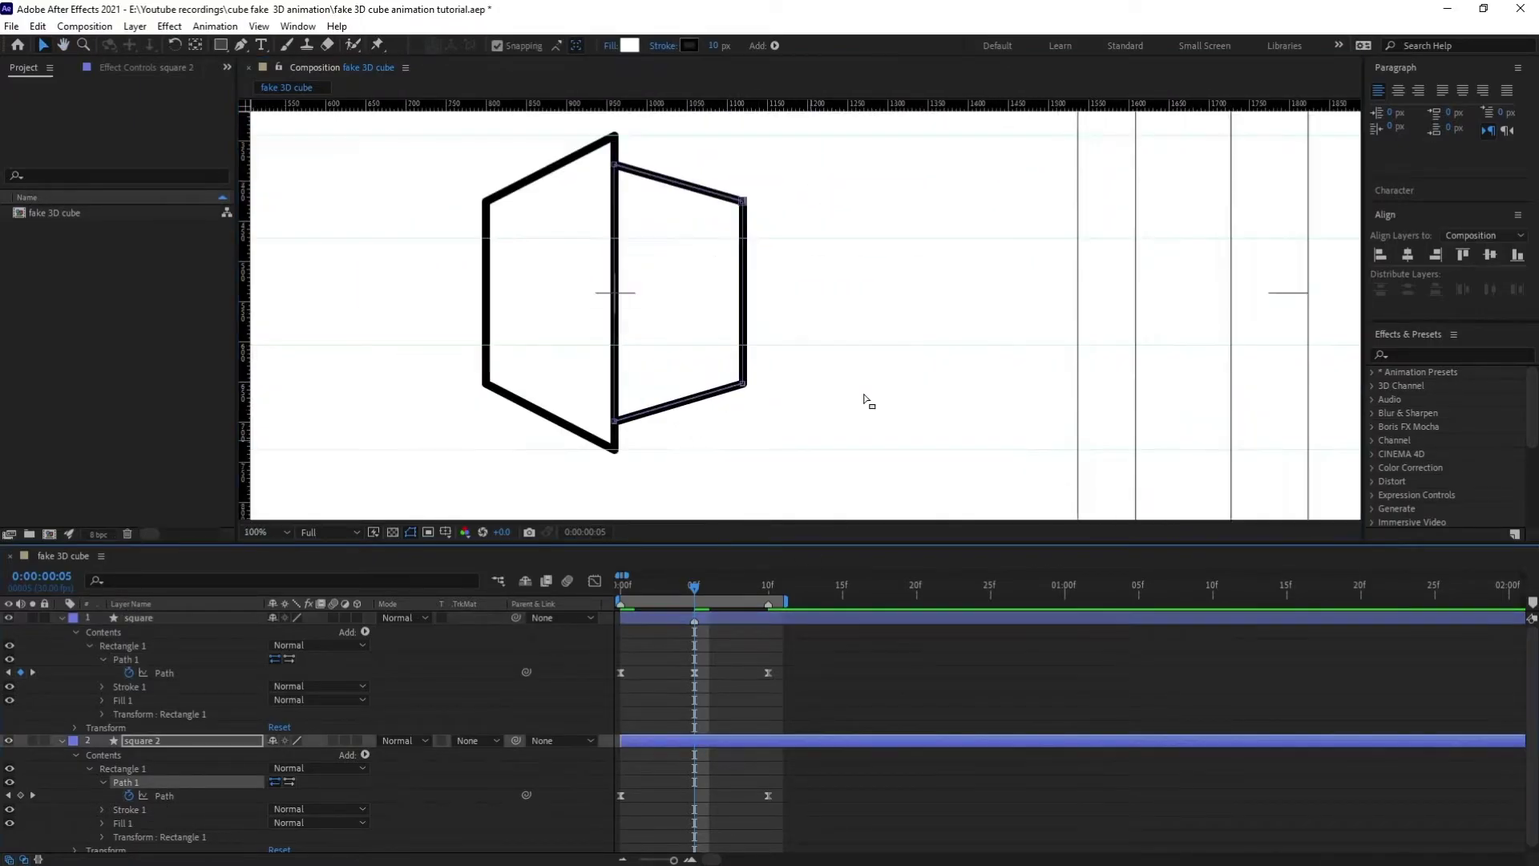
drag(624, 328, 624, 326)
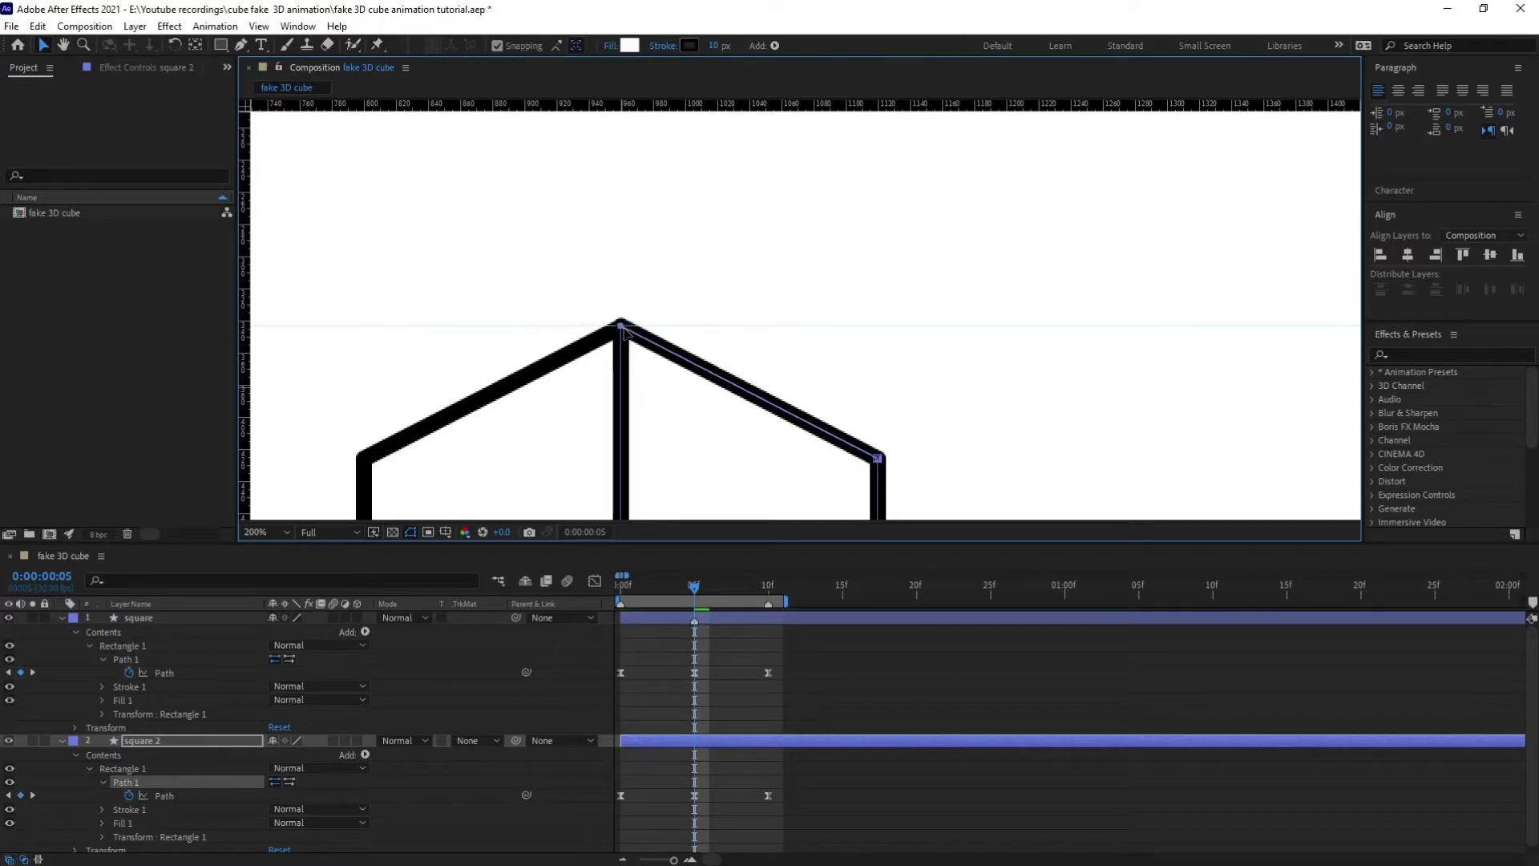
key(comma)
drag(726, 436, 658, 127)
drag(645, 292, 645, 316)
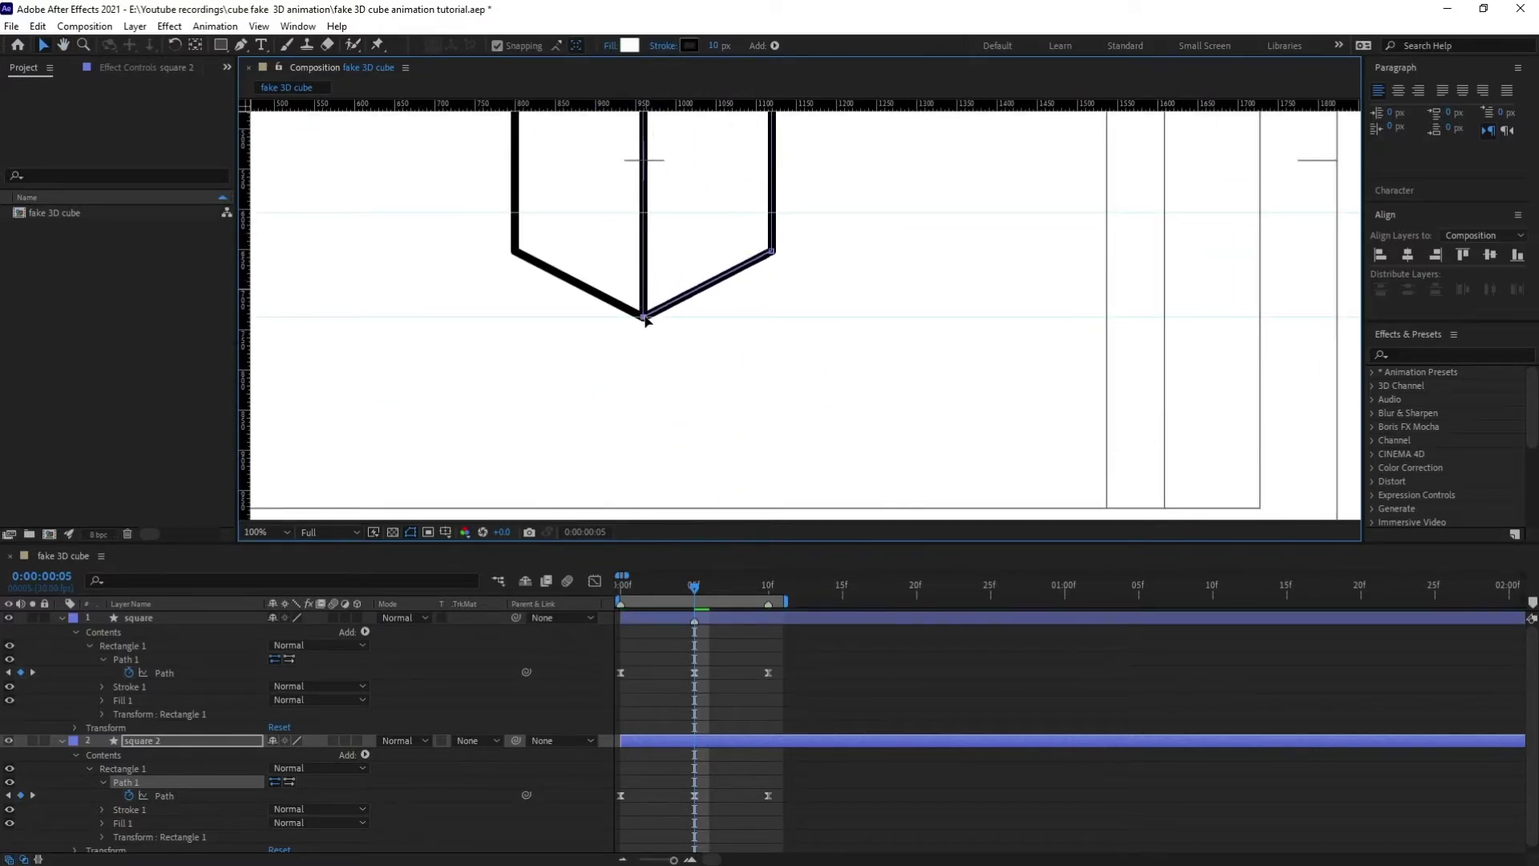
Step: Play the animation from frame 0 to check the cube's rotation with the raised middle edge
key(comma)
drag(749, 281, 751, 309)
click(715, 675)
drag(665, 587, 601, 589)
key(comma)
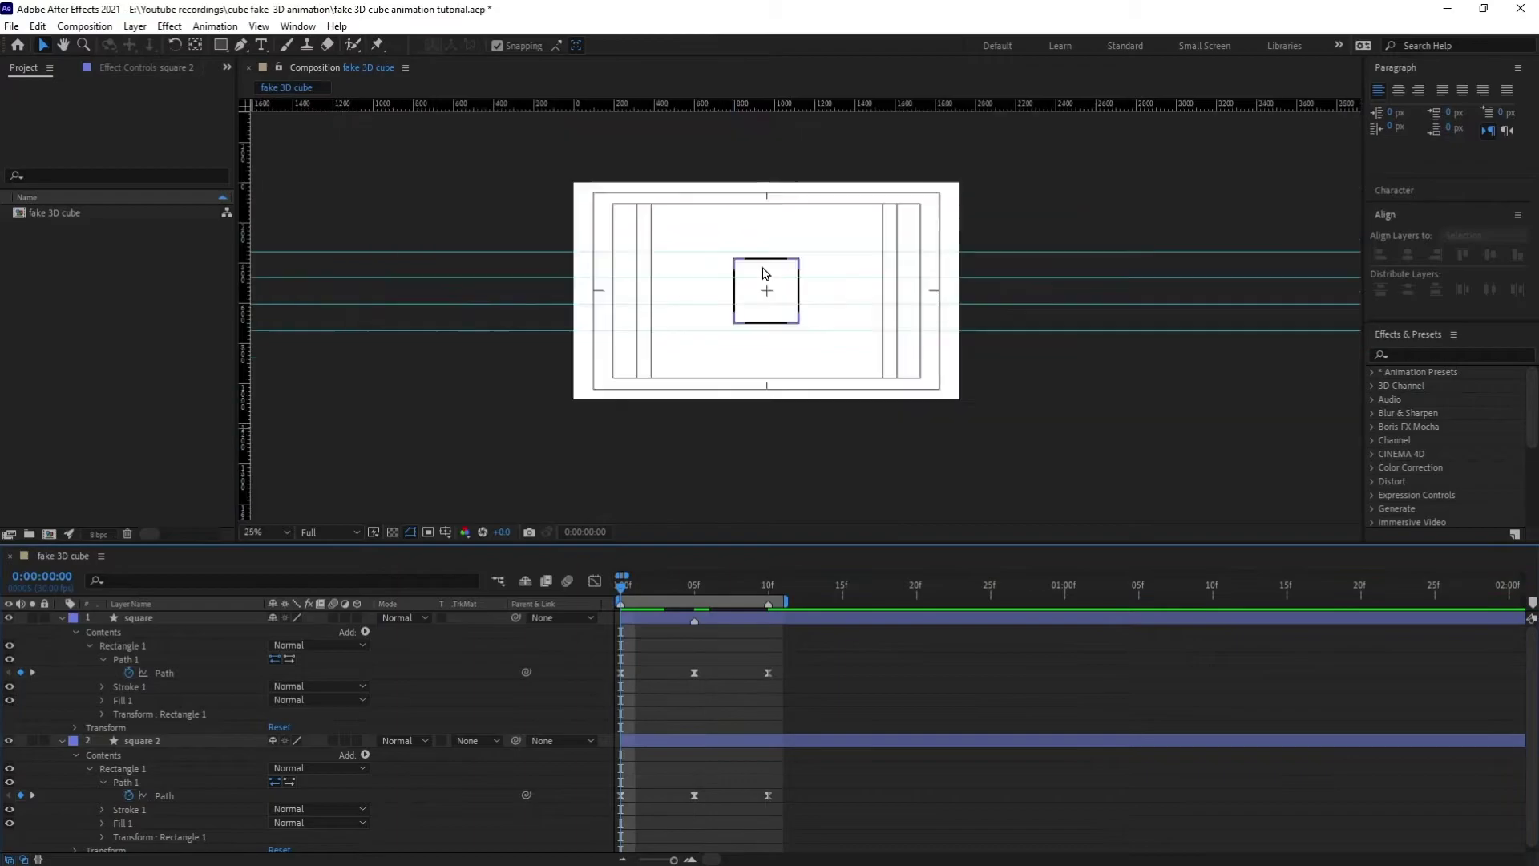
key(space)
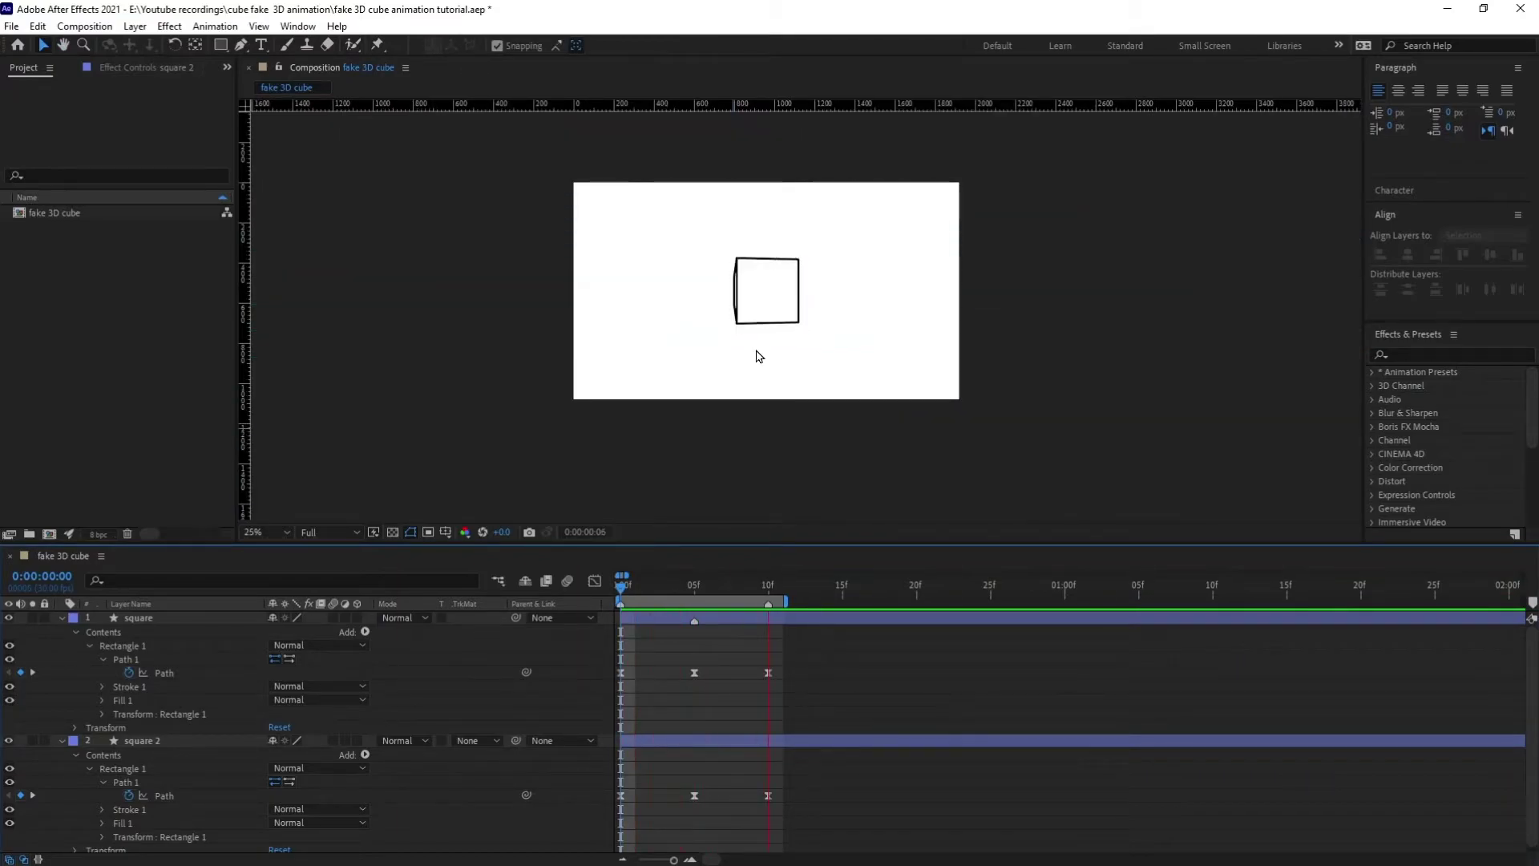
key(period)
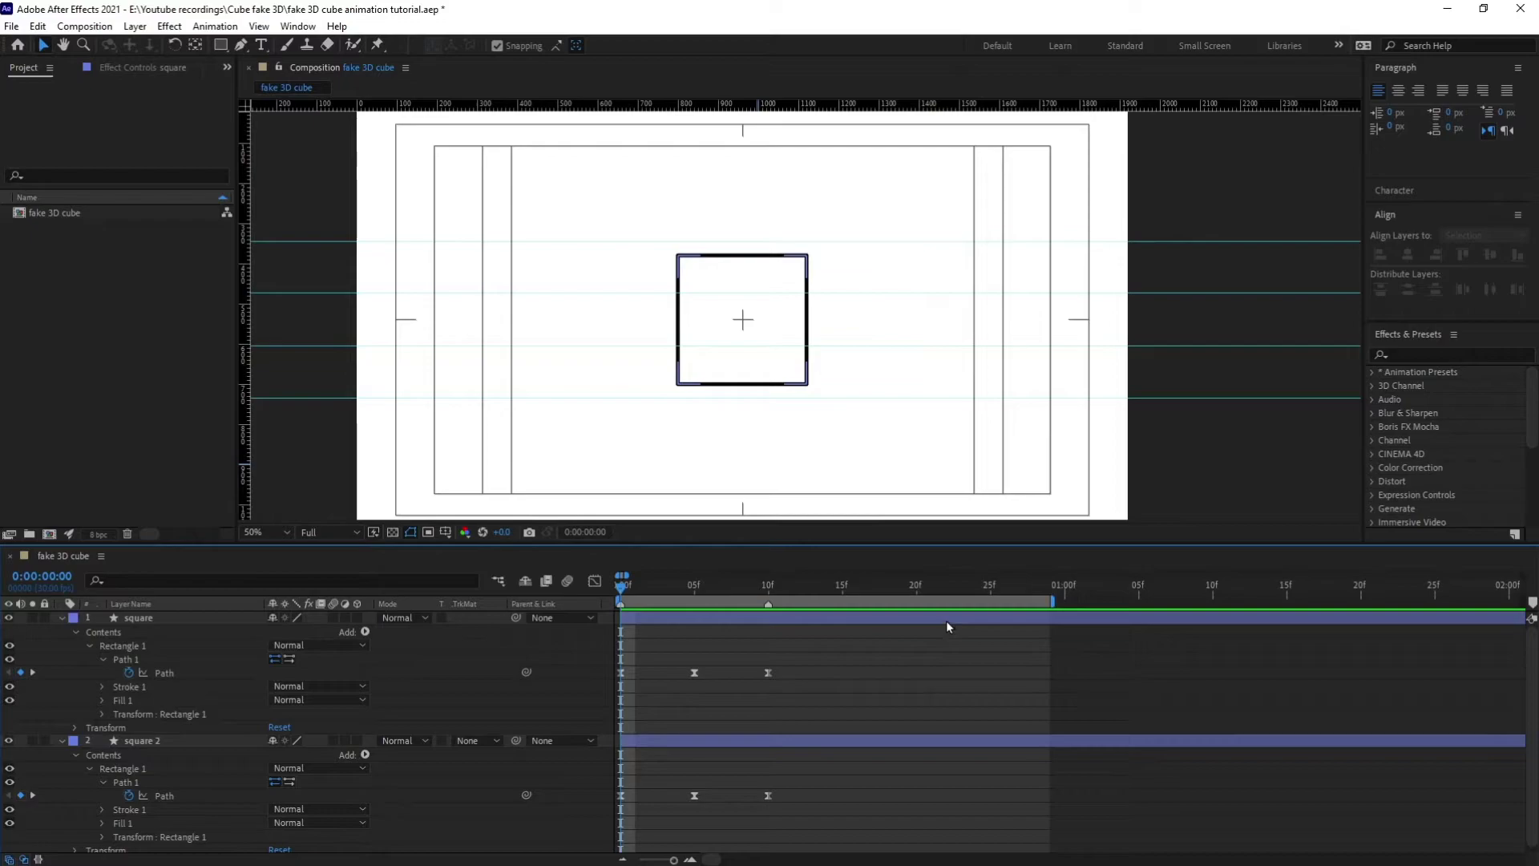
Step: Trim the end of the square layer so that its bar stops at frame 10
click(946, 624)
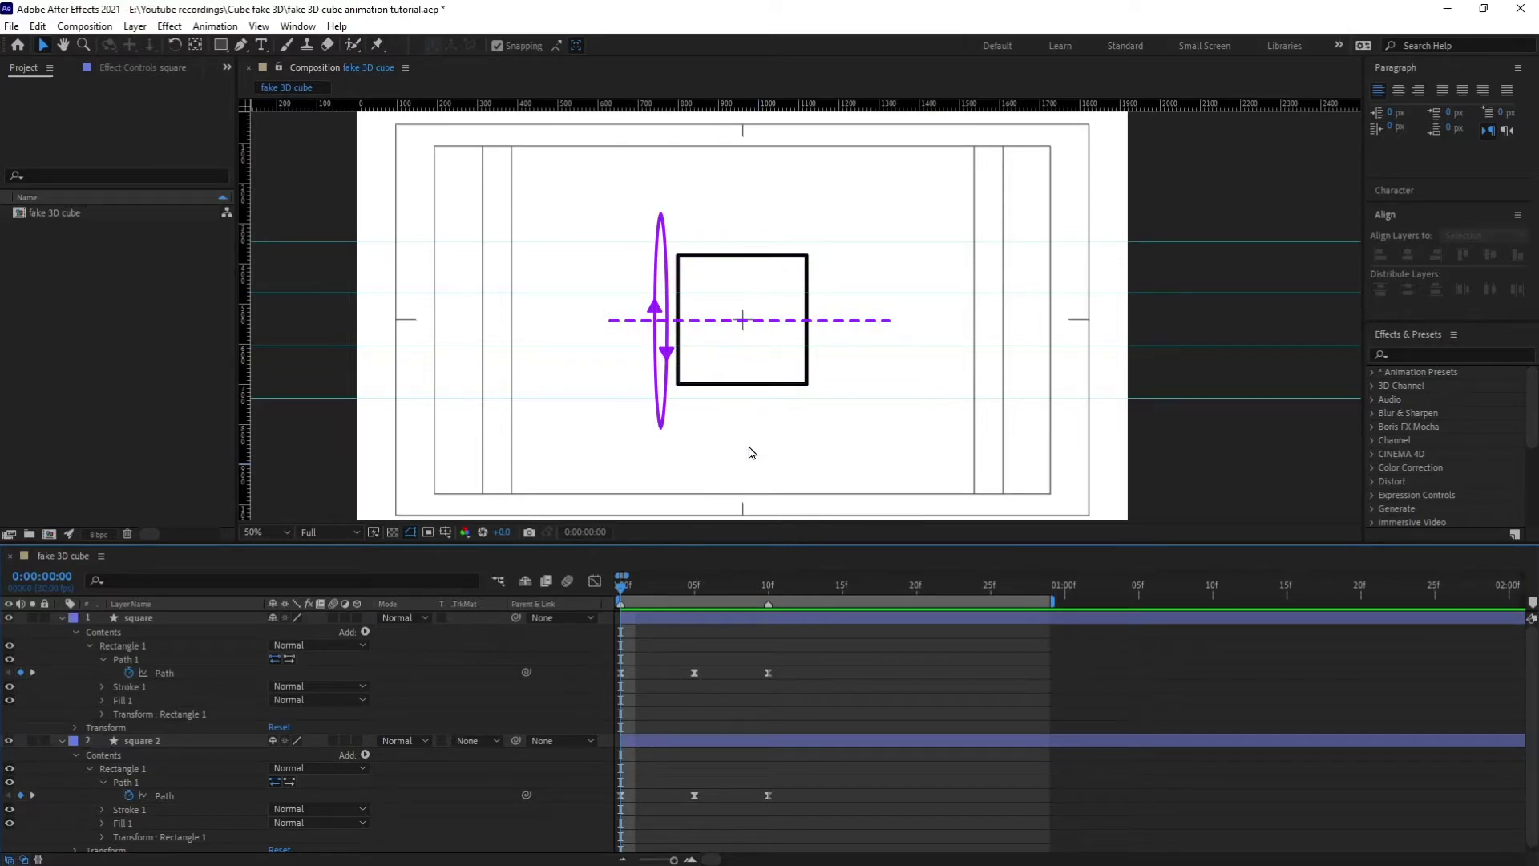
click(782, 588)
drag(781, 587, 768, 587)
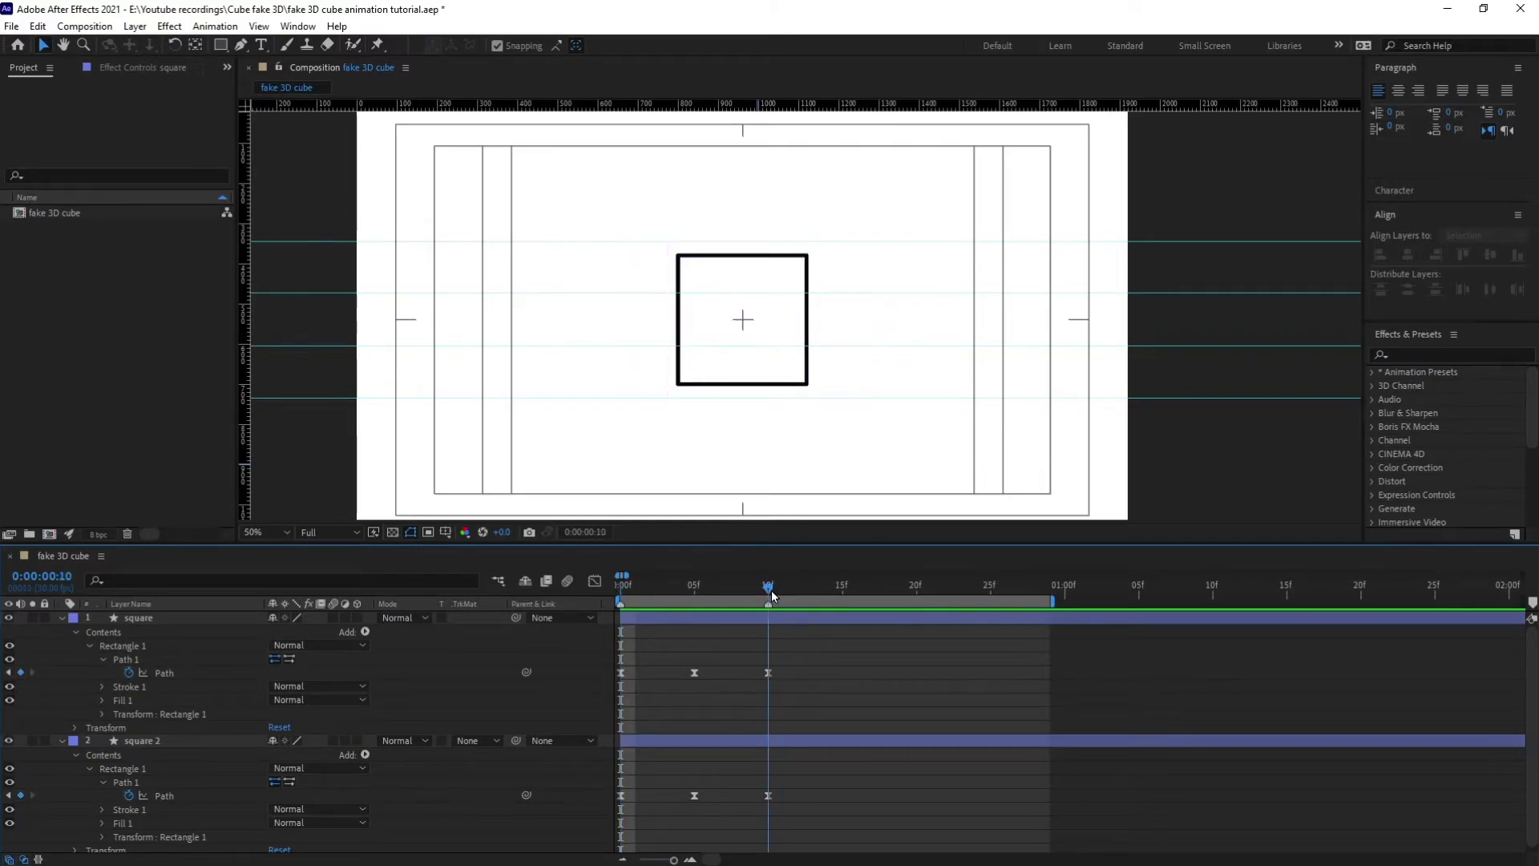
click(203, 619)
key(alt+bracketright)
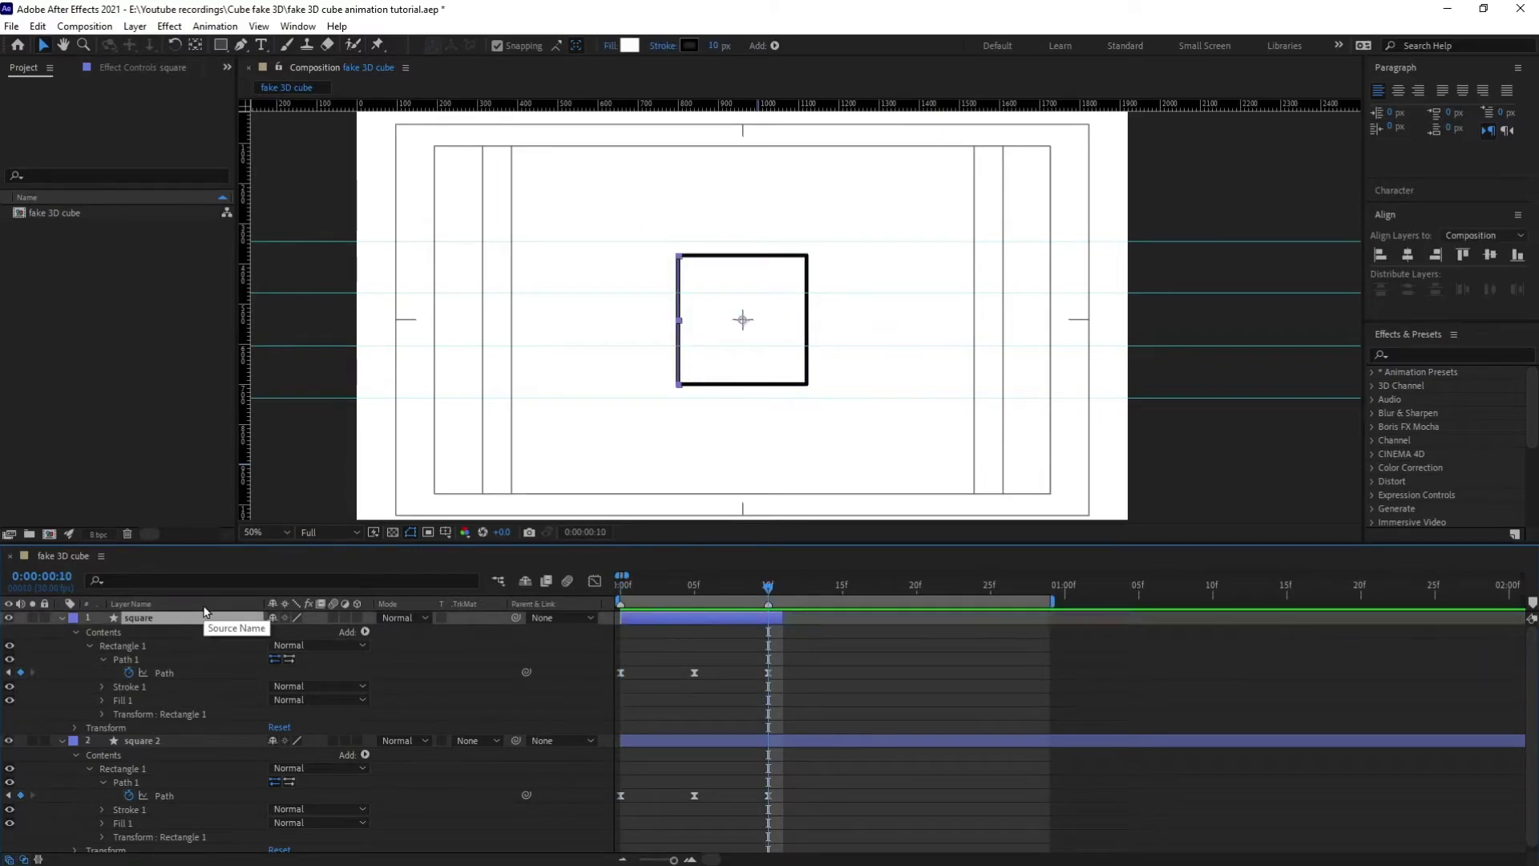
key(Page_Up)
key(Page_Down)
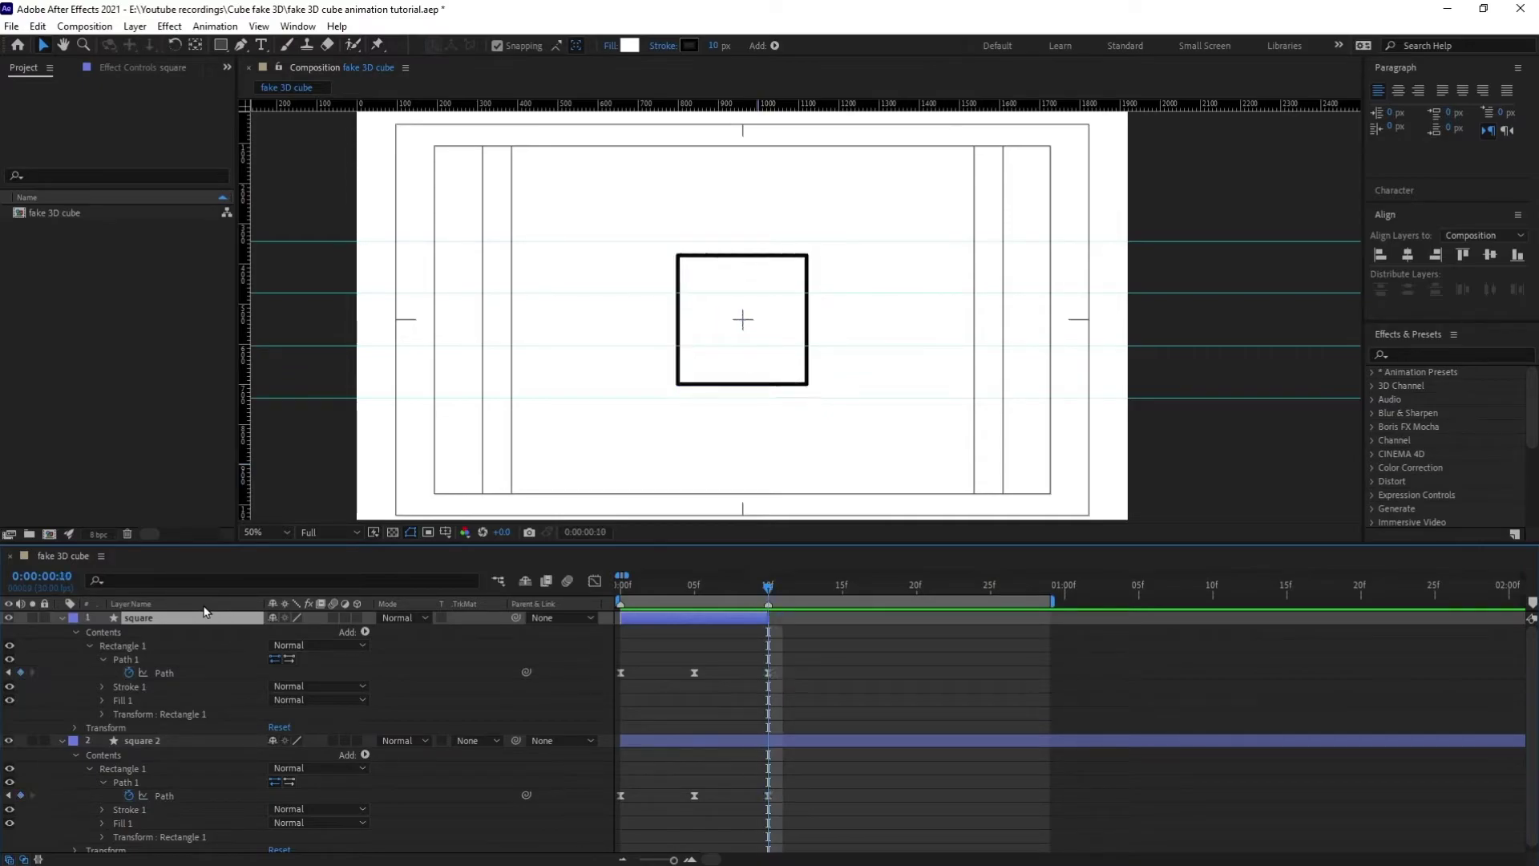
Step: Duplicate the square 2 layer and place the copy beneath it in the layer stack
click(155, 742)
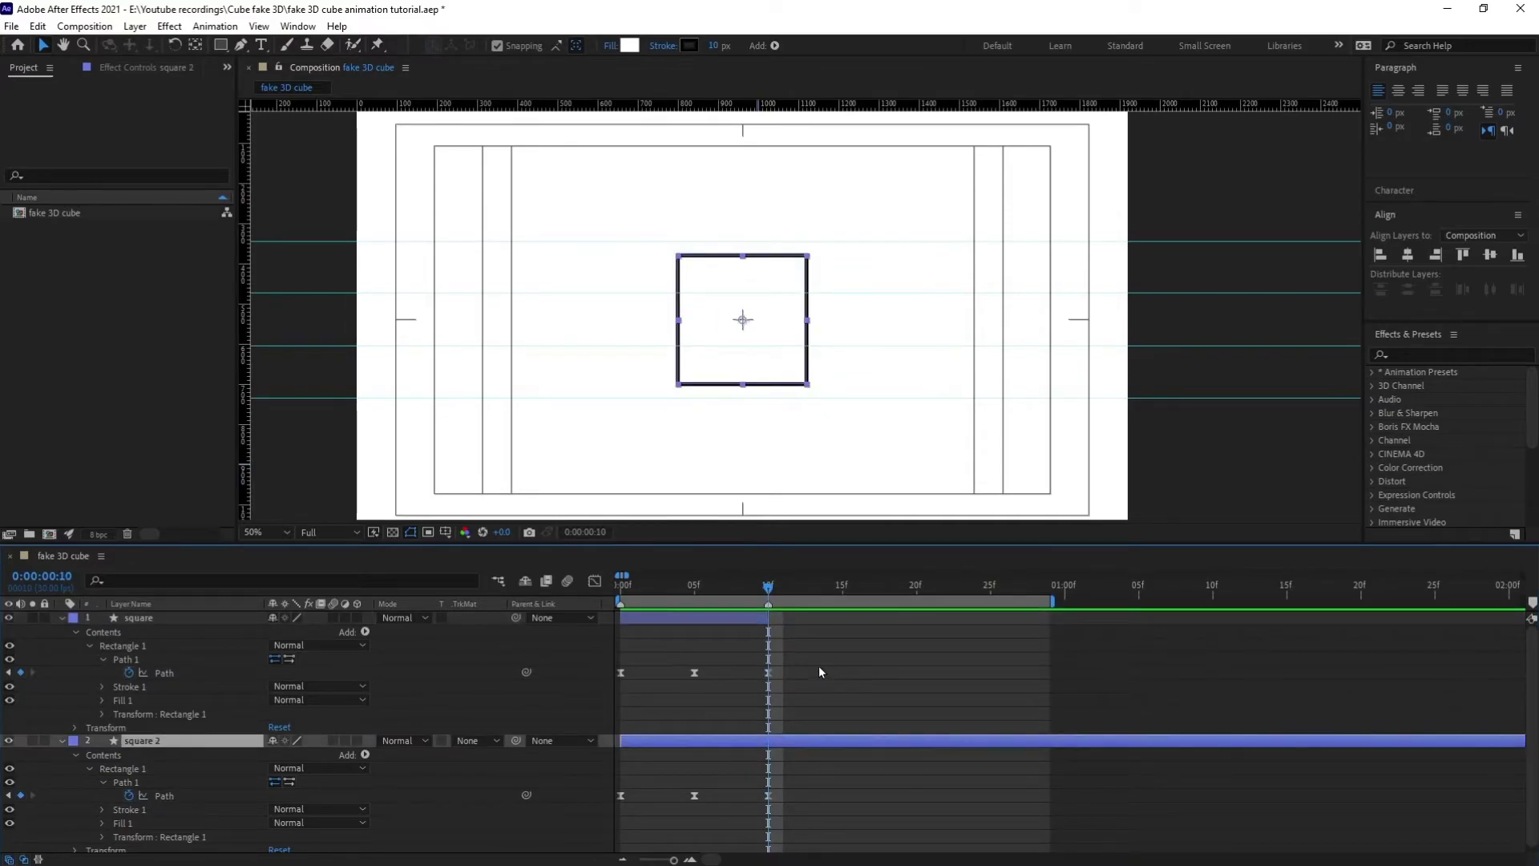
key(ctrl+d)
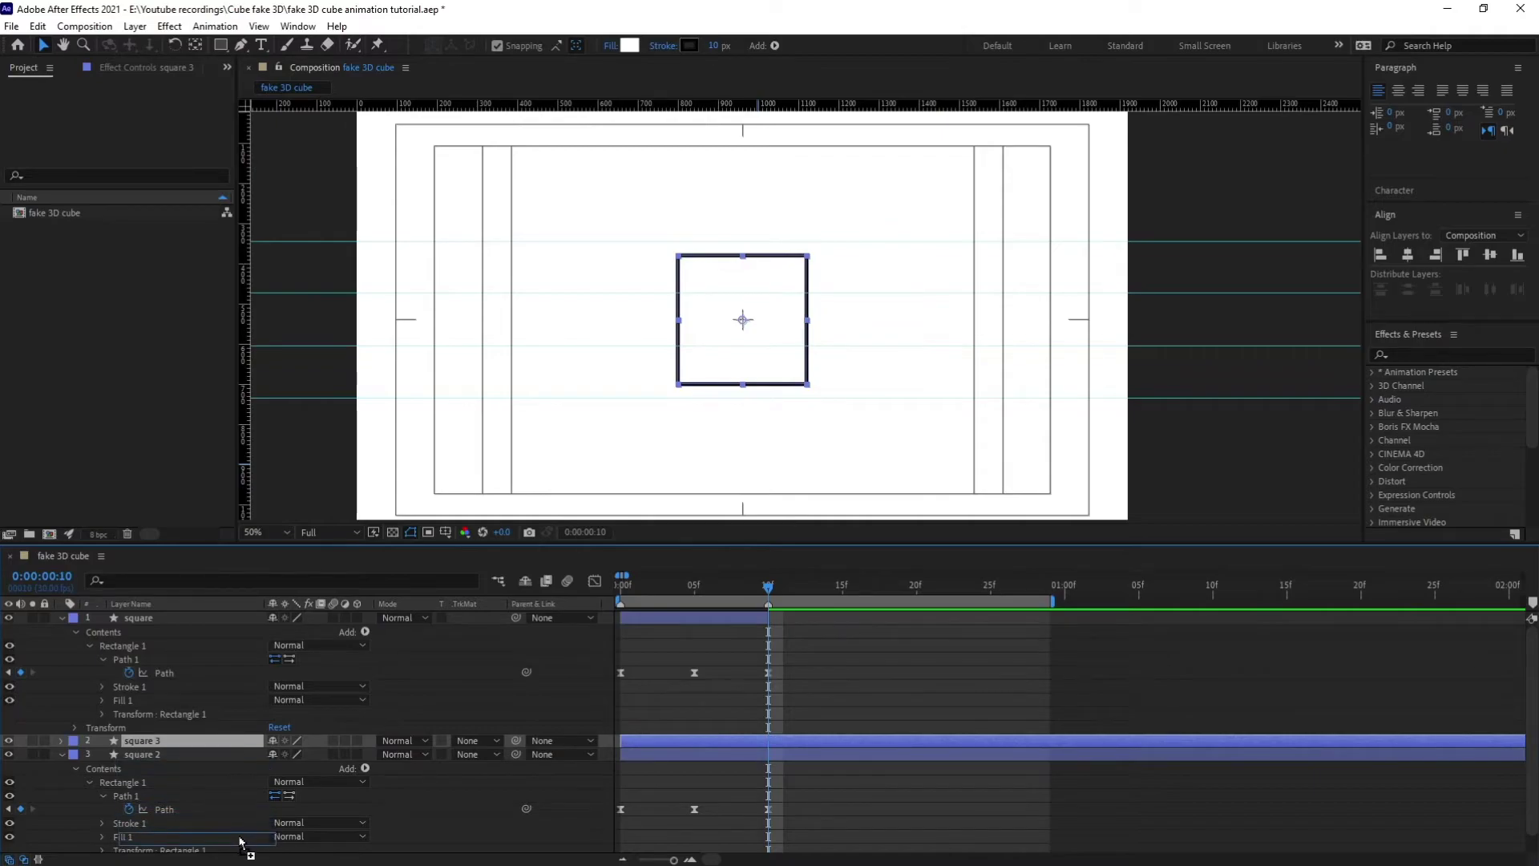
key(ctrl+bracketleft)
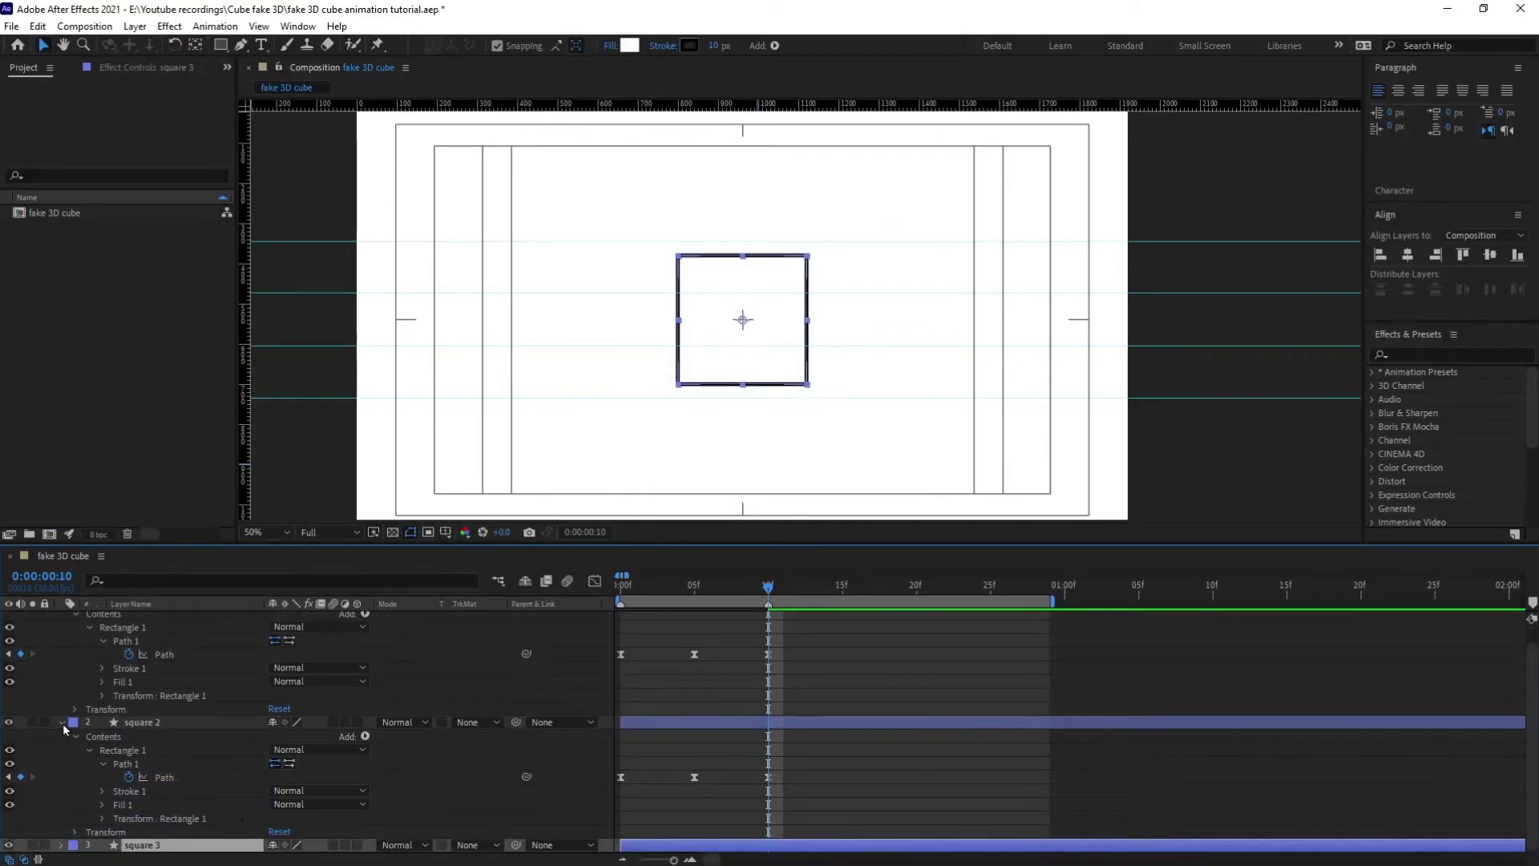
scroll(63, 725, up, 1)
Step: Collapse the square layer and expand square 3 down to its Path property
click(61, 619)
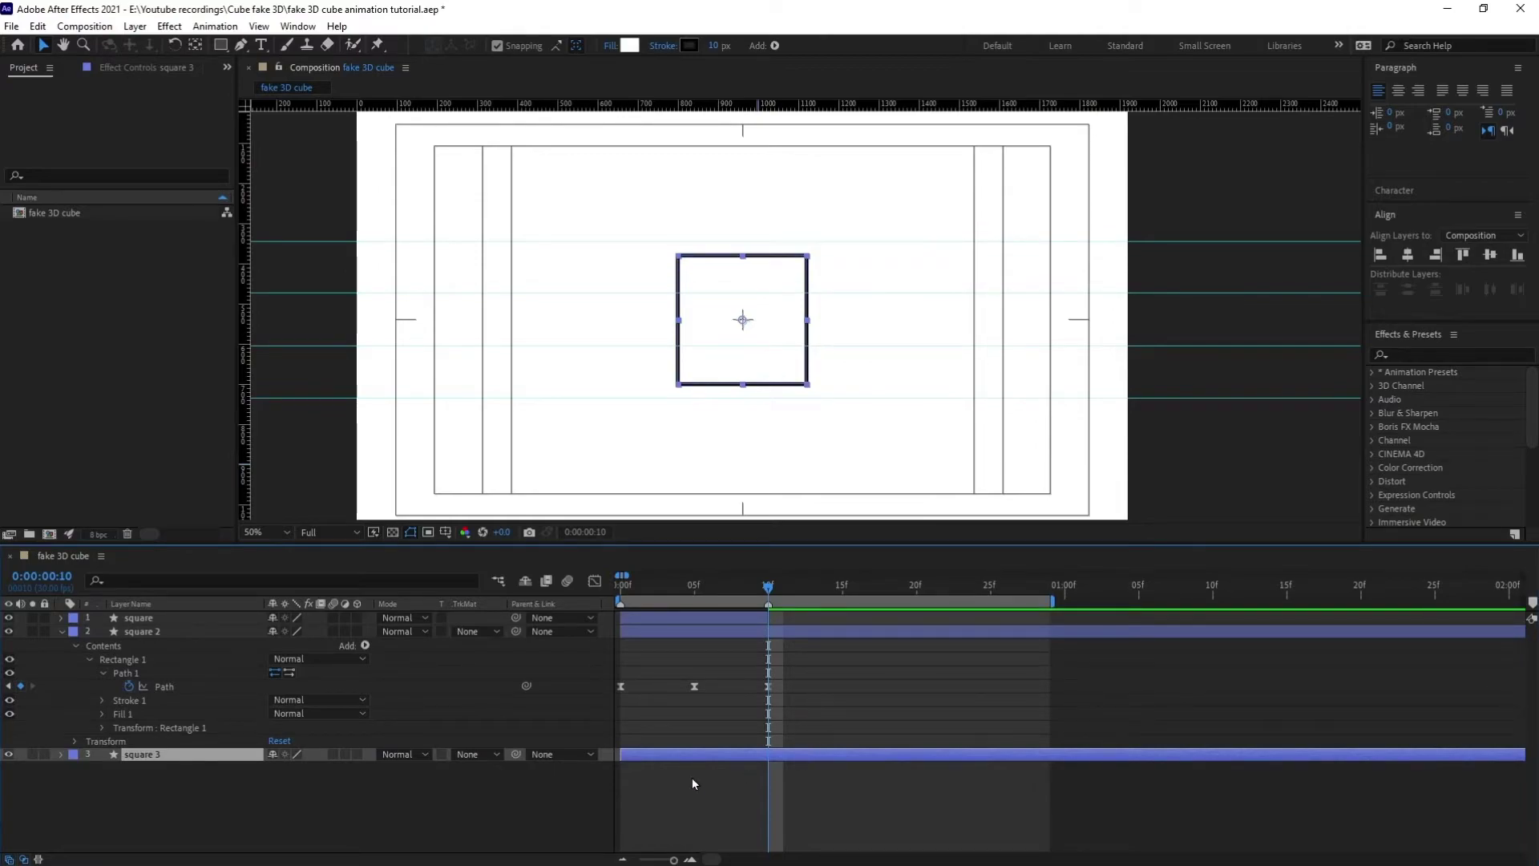
click(62, 754)
click(76, 769)
click(90, 782)
click(104, 795)
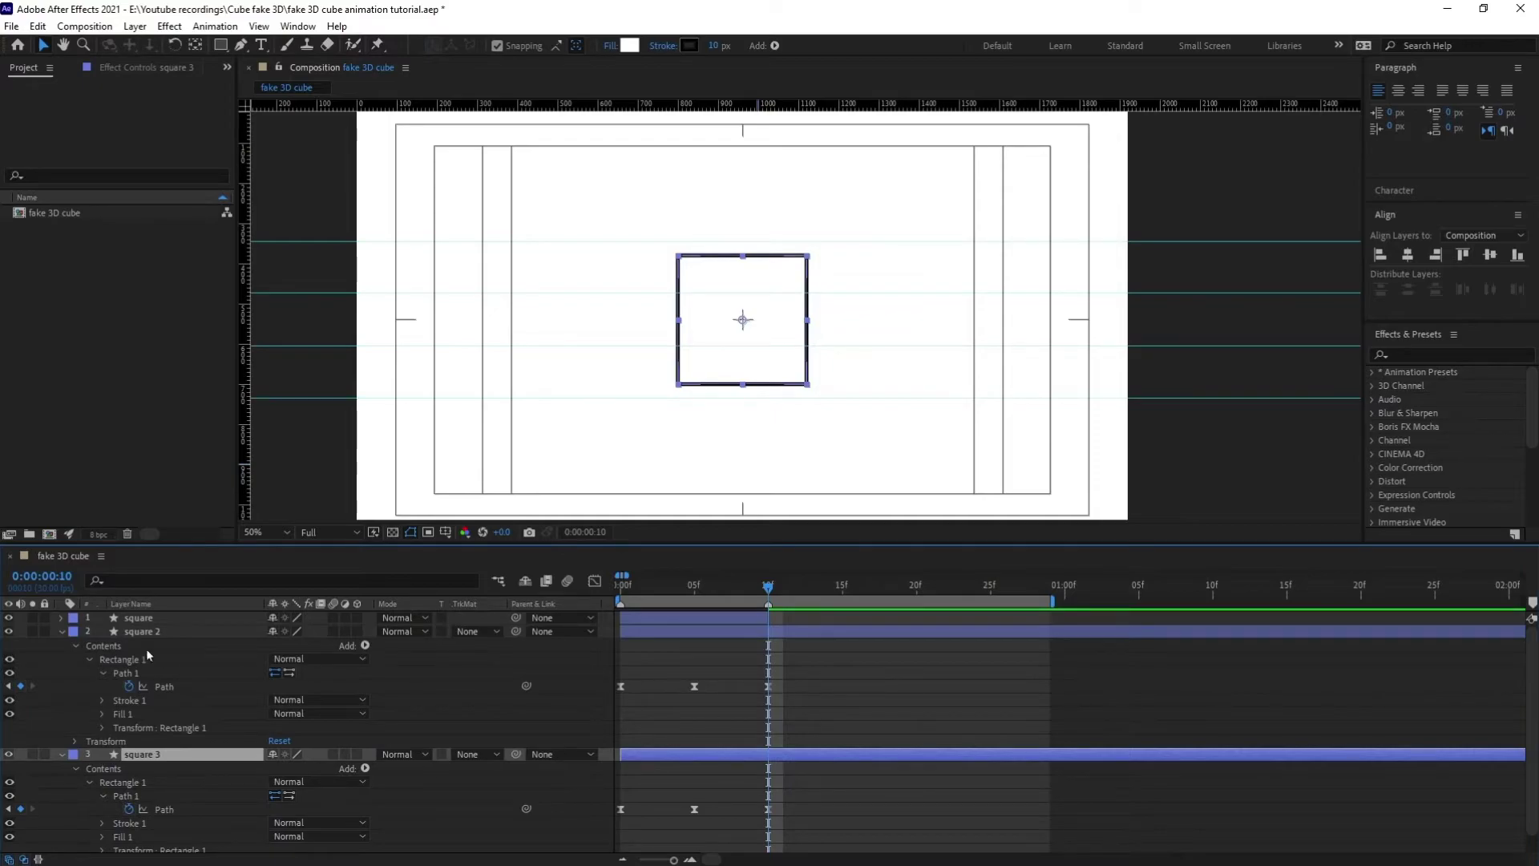
Step: Go to frame 20 and add Path keyframes to both the square 2 and square 3 layers
click(16, 576)
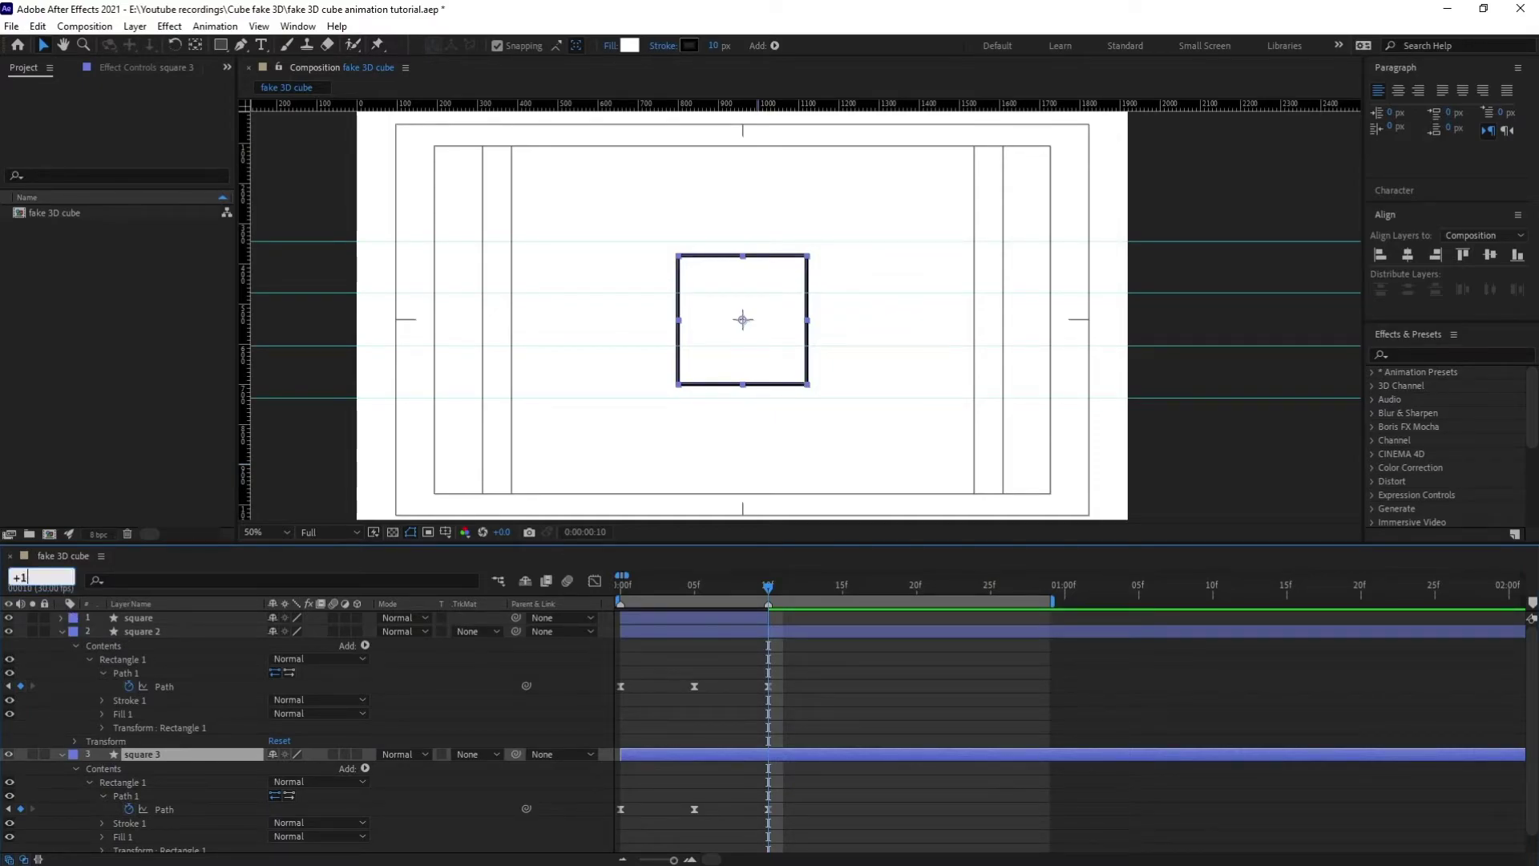
key(Return)
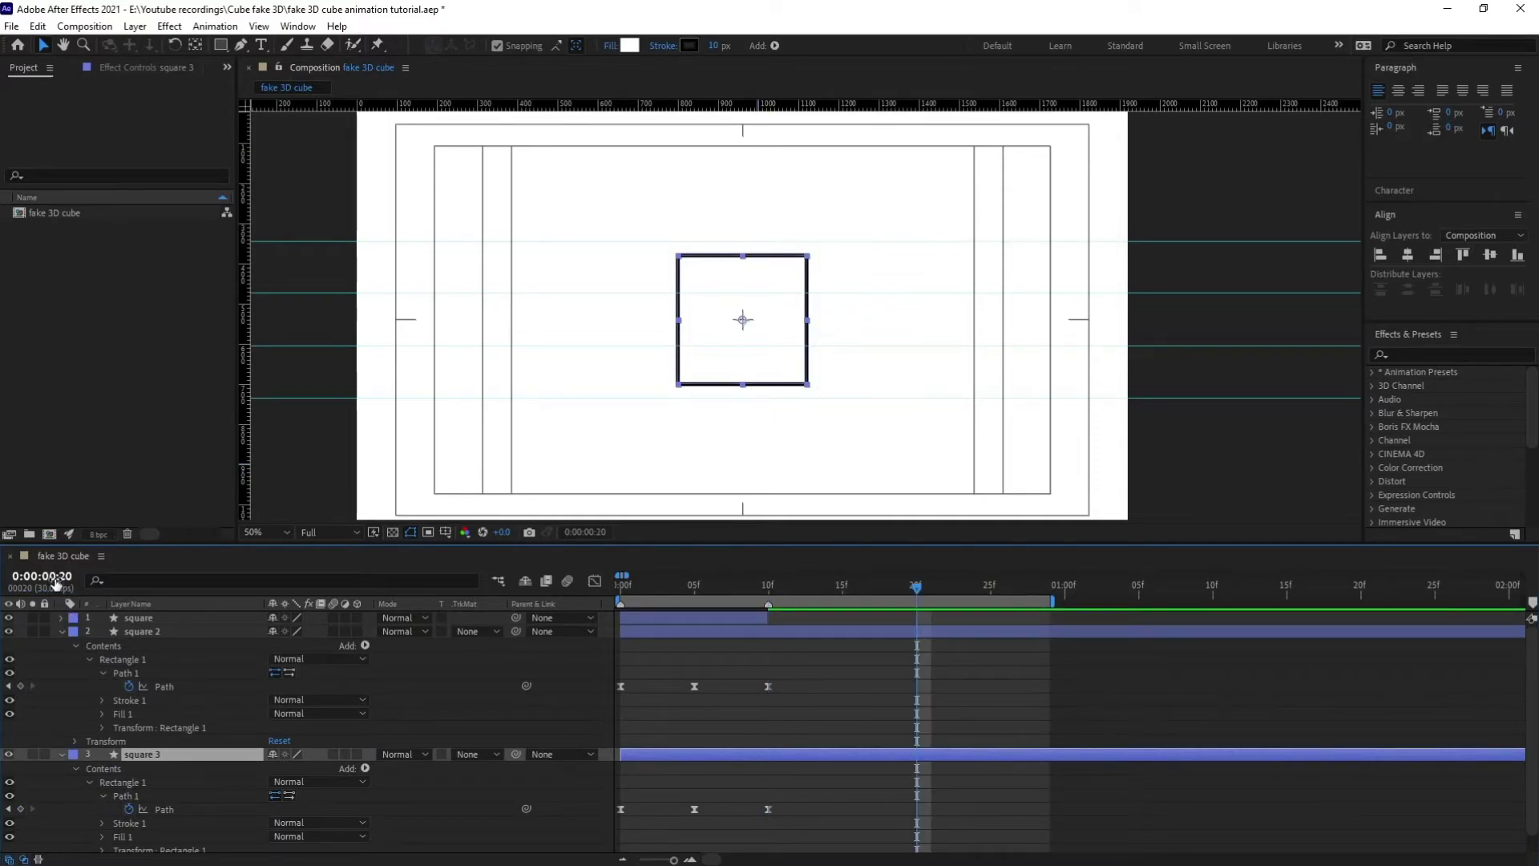
click(21, 686)
click(21, 808)
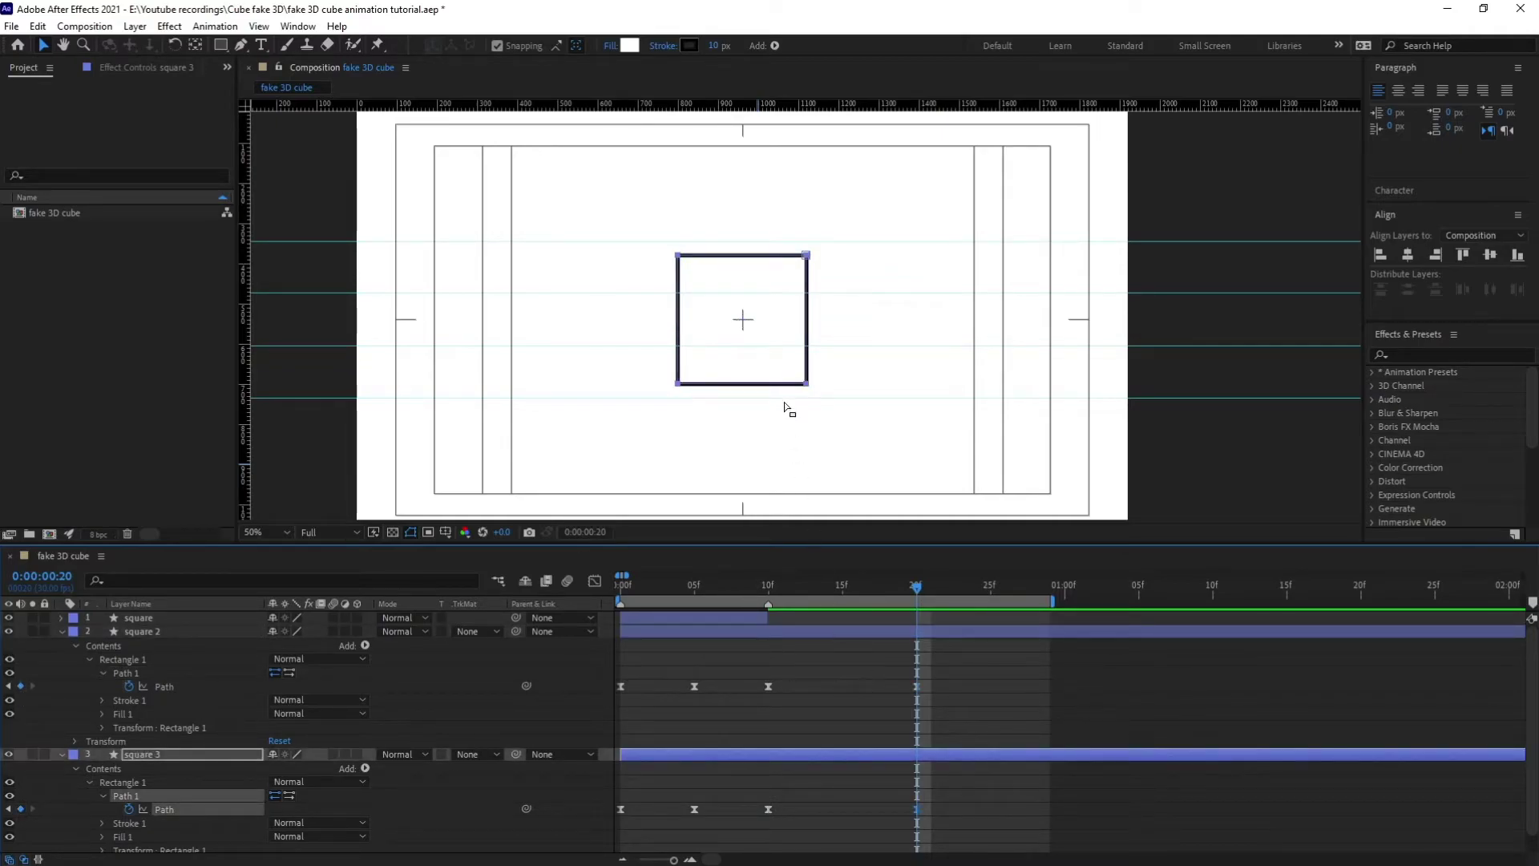
Step: At frame 20, move the square 2 path's two top corners straight down to just above its bottom edge
scroll(806, 274, up, 2)
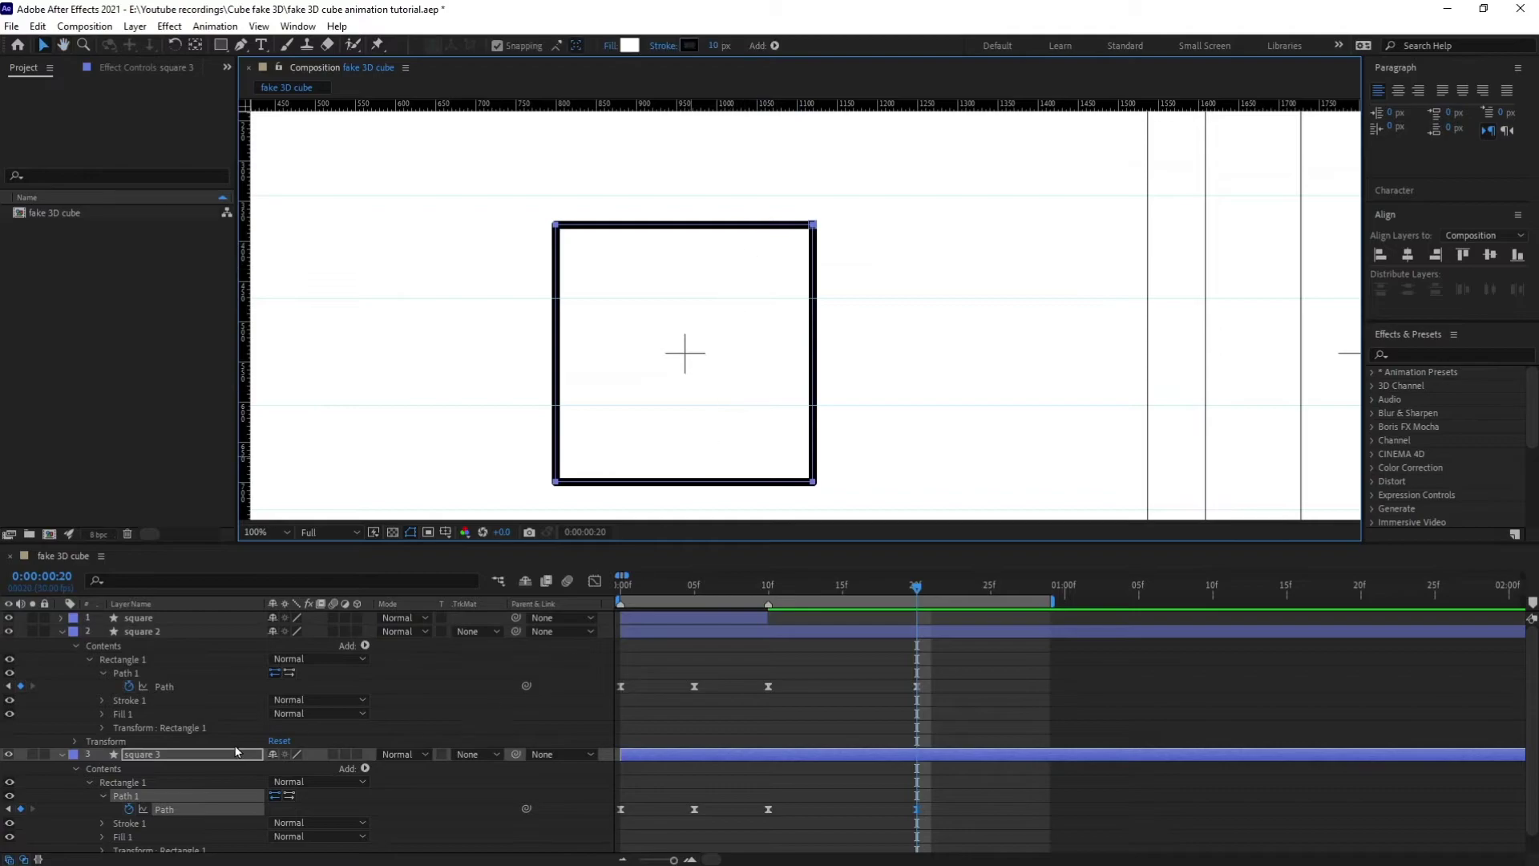
click(158, 632)
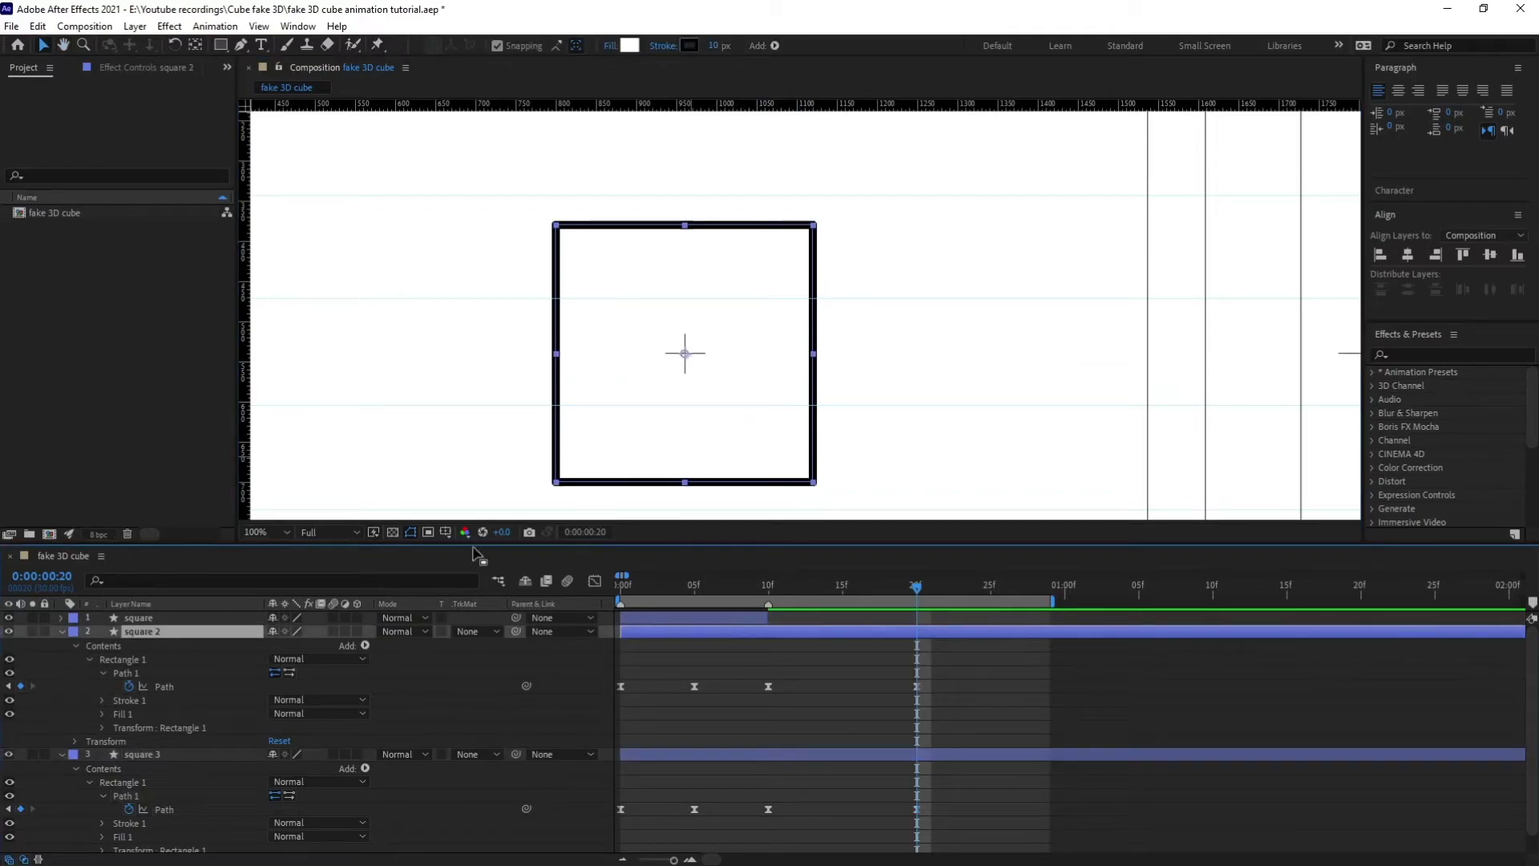
click(155, 673)
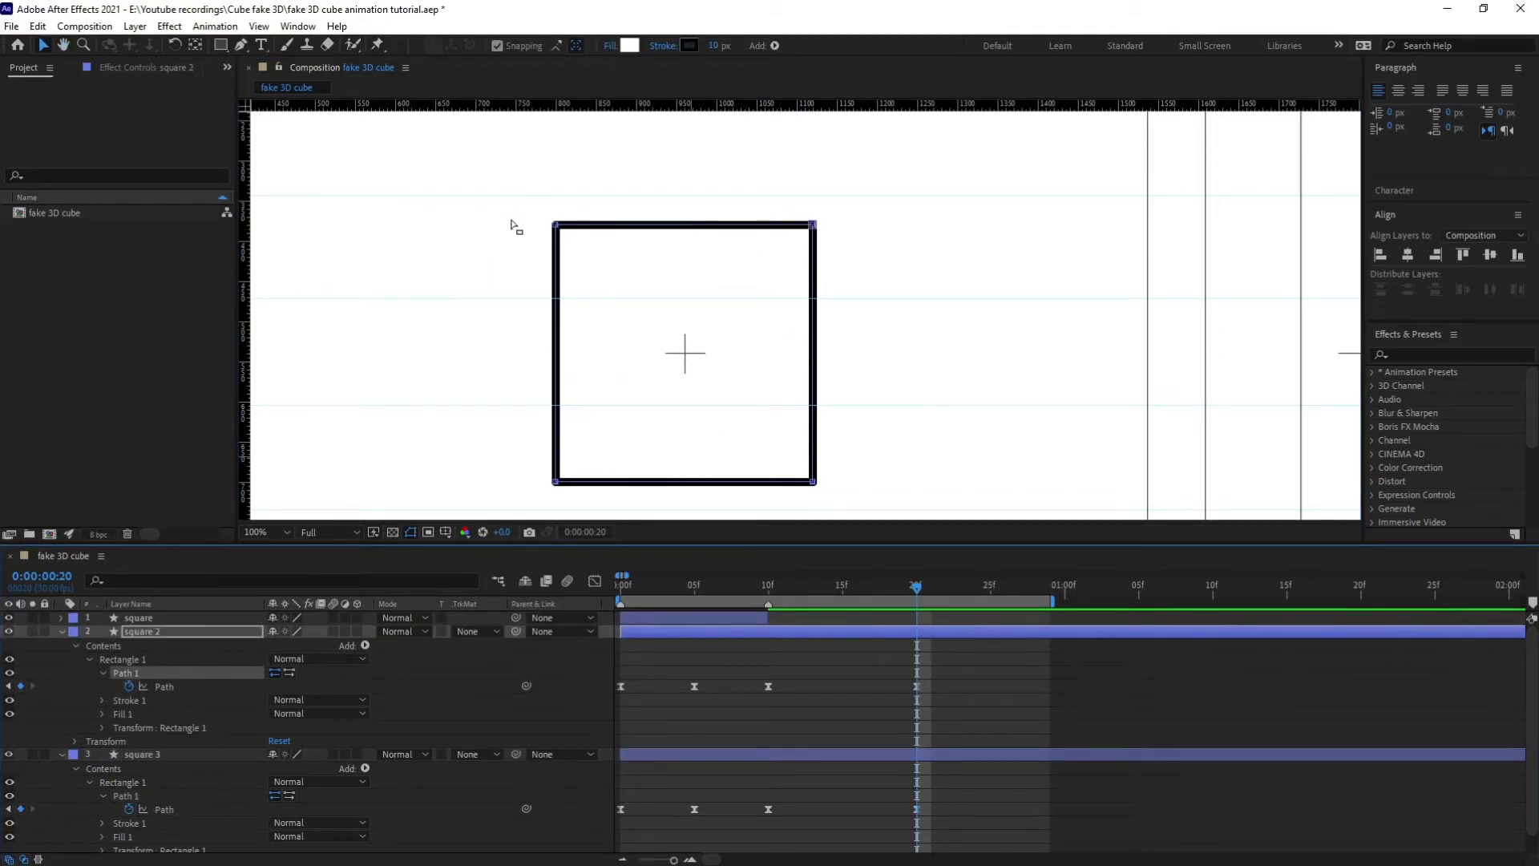
drag(511, 227, 895, 324)
drag(815, 228, 790, 454)
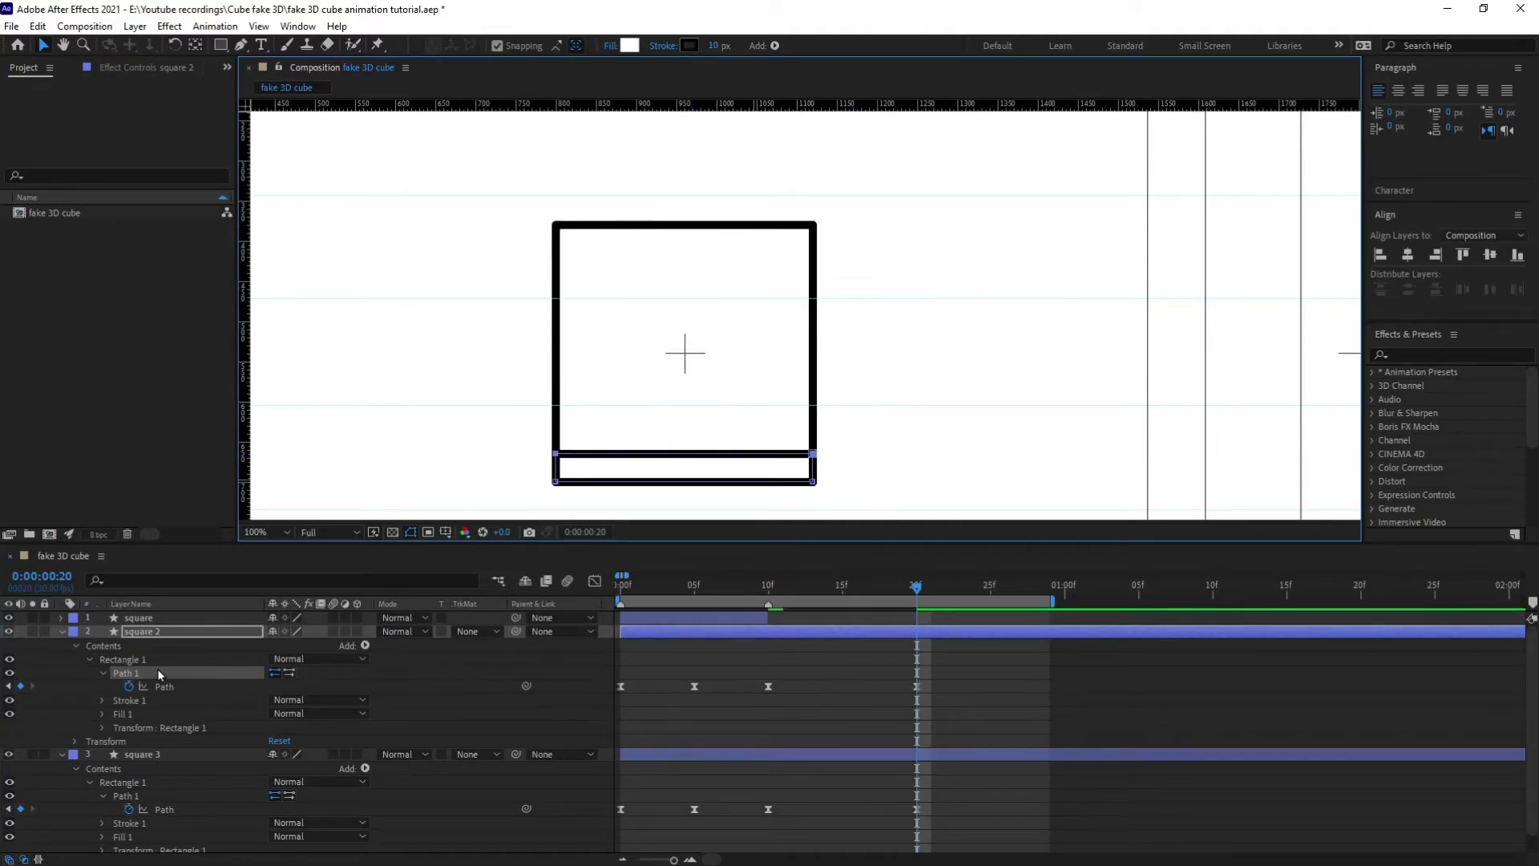
Step: Place vertical guides at about 900 and 1015 px and move the square 2 path's bottom corners inward onto them
click(144, 661)
click(142, 673)
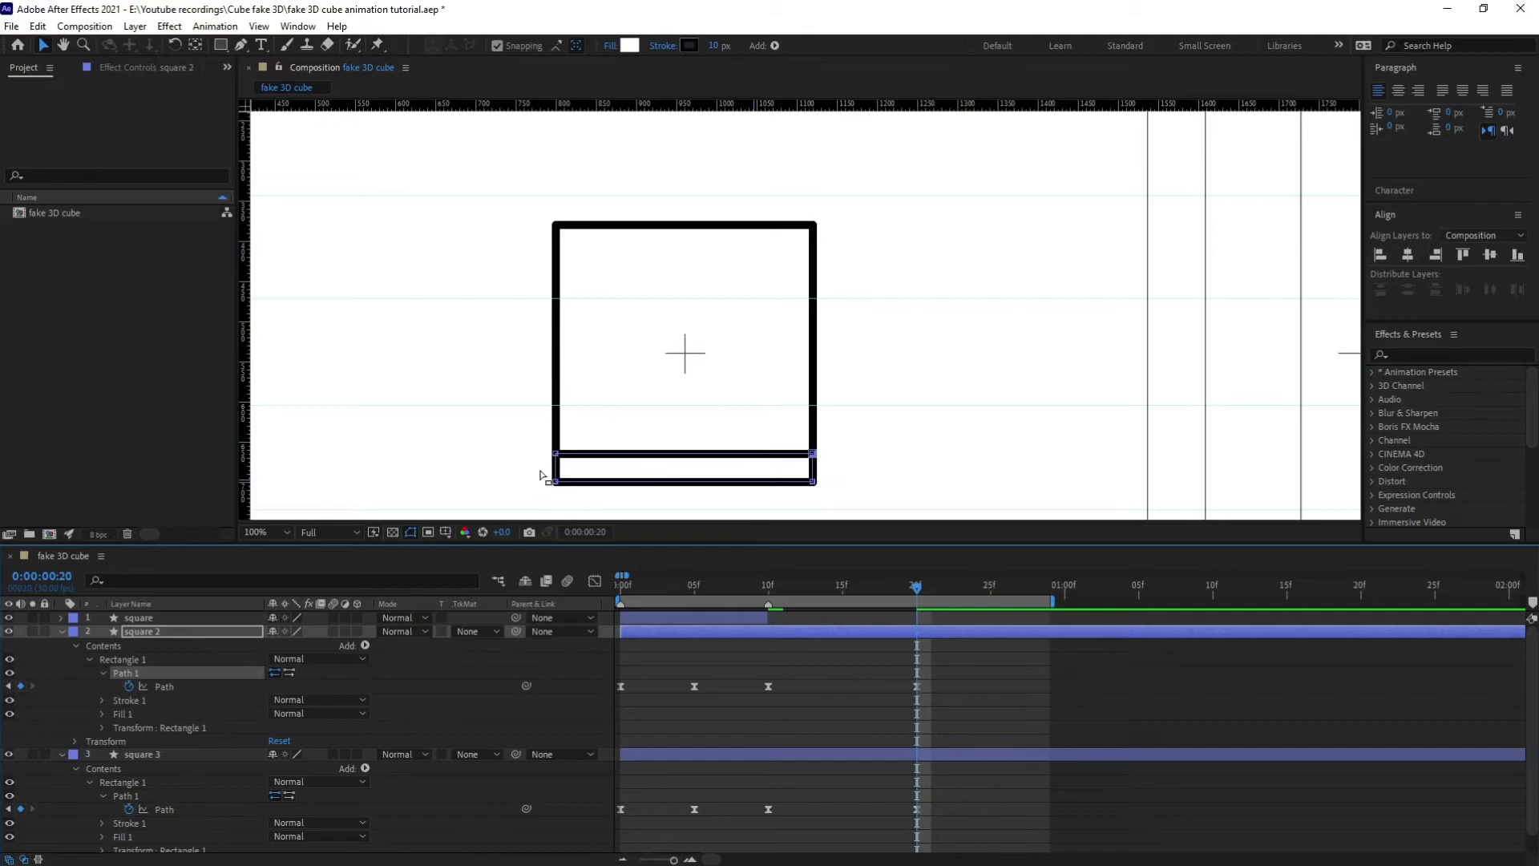
drag(541, 472, 620, 481)
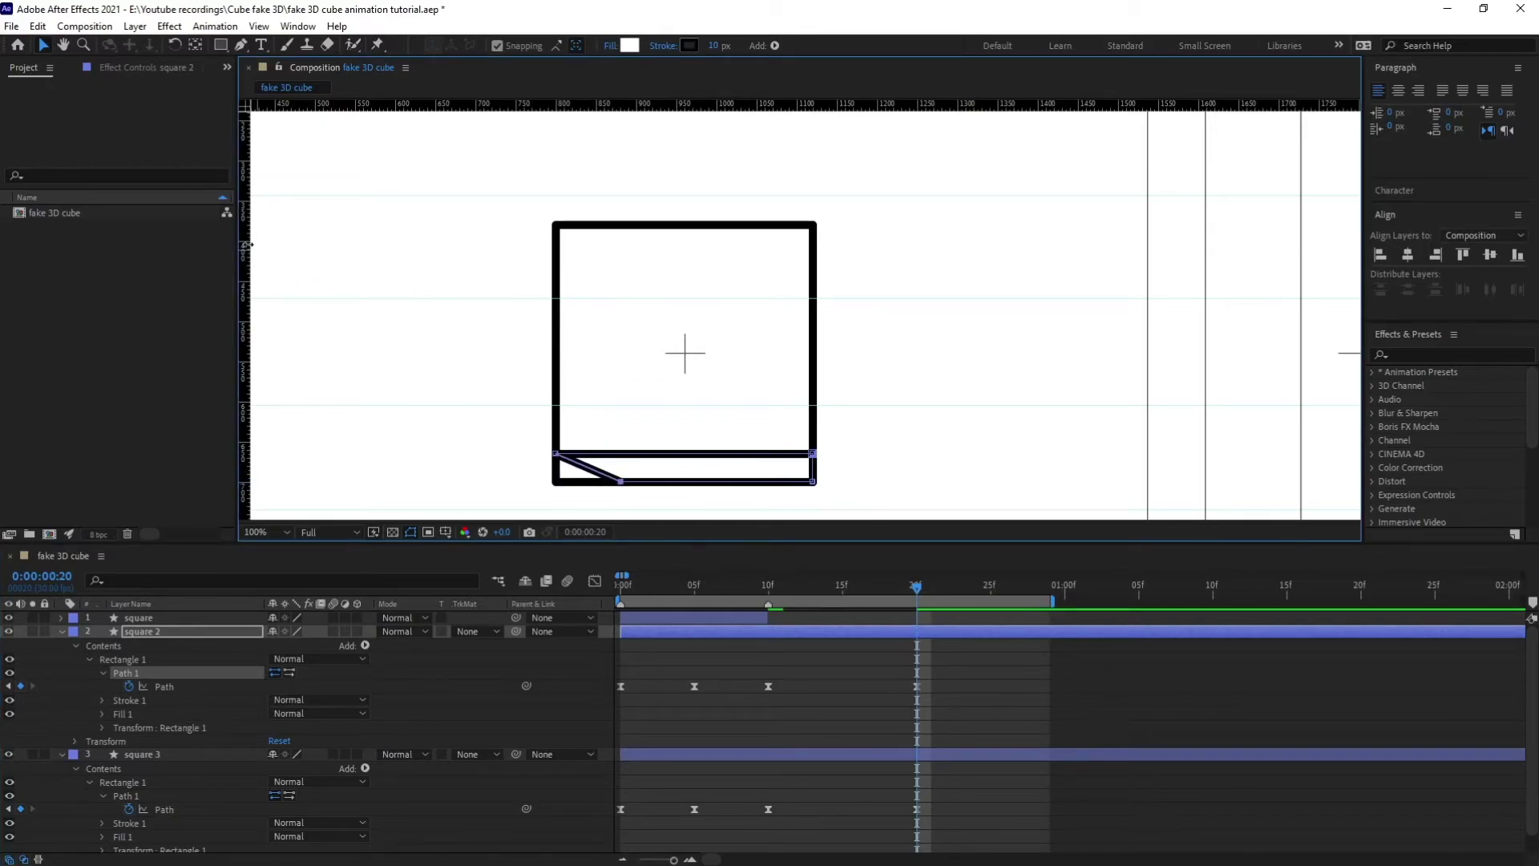
drag(532, 308, 637, 313)
drag(248, 280, 729, 344)
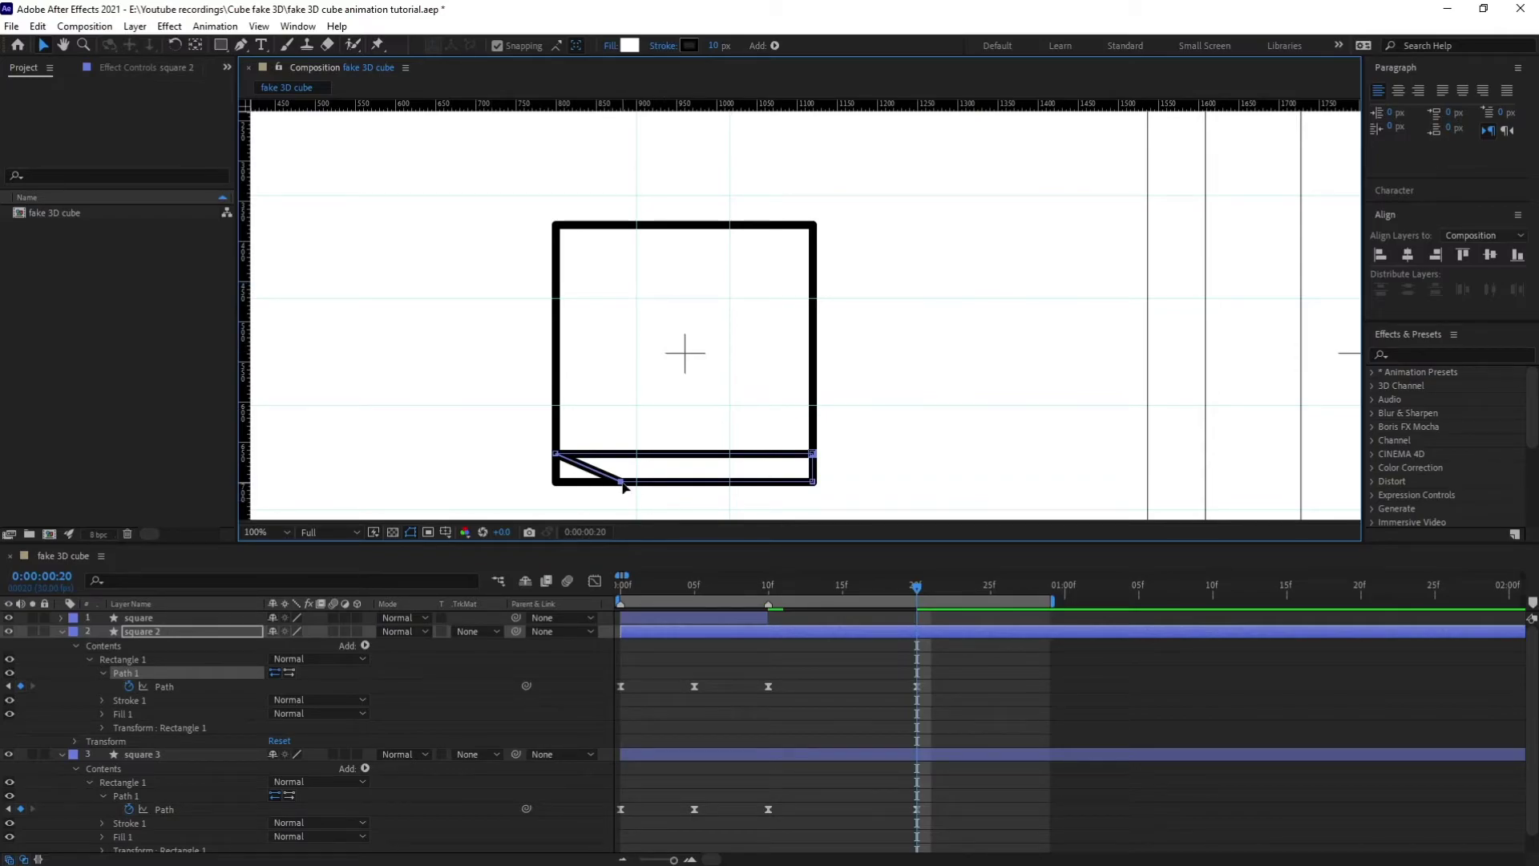
drag(625, 486, 632, 482)
drag(816, 484, 723, 184)
scroll(739, 488, up, 1)
drag(651, 347, 634, 345)
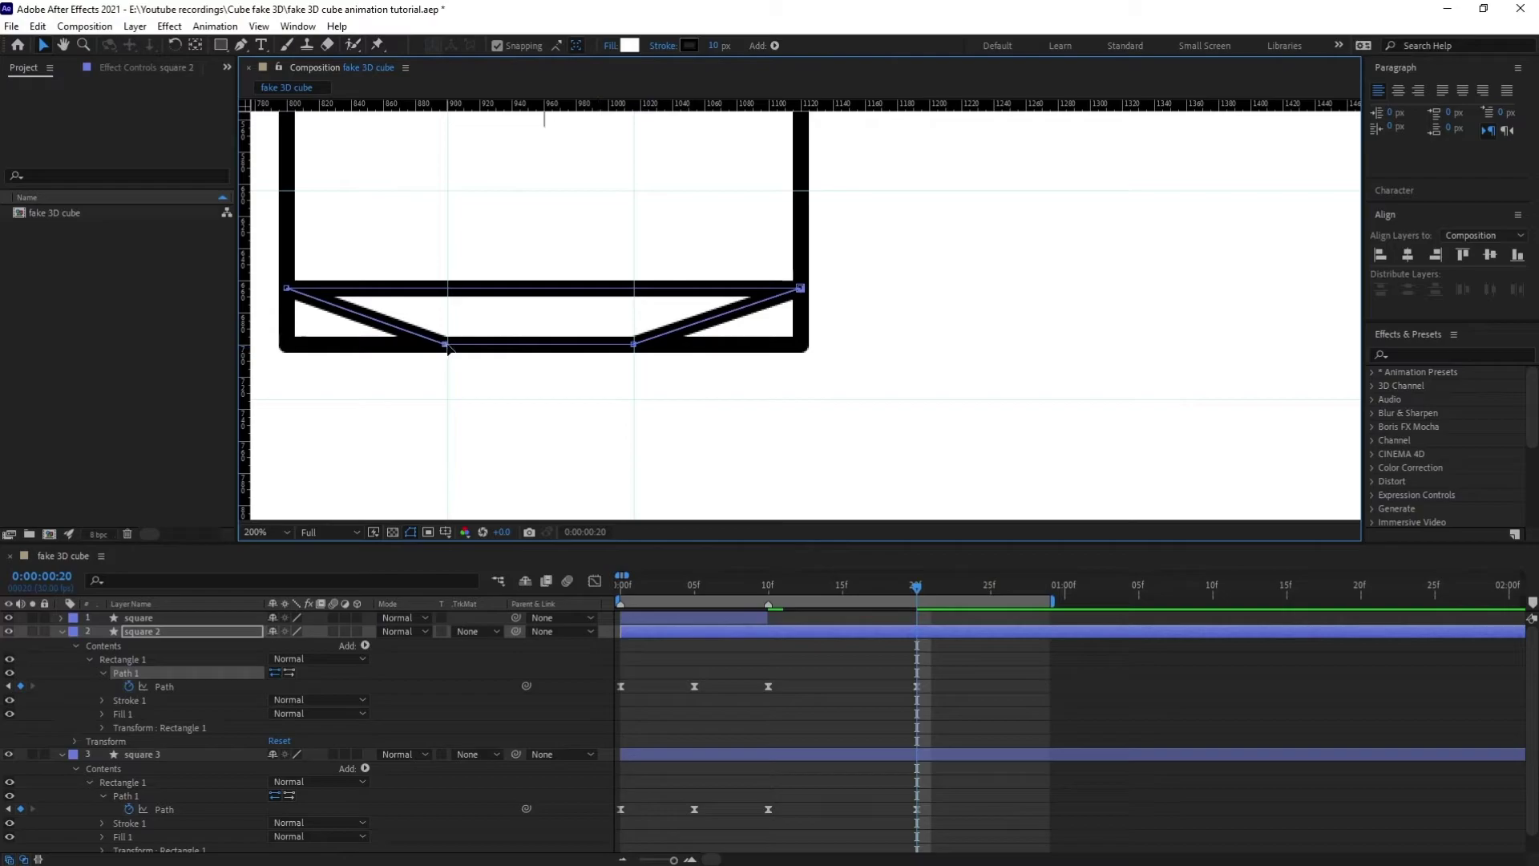
Step: At frame 20, lower the square 2 path's two top corners level with the bottom ones to flatten the shape
key(comma)
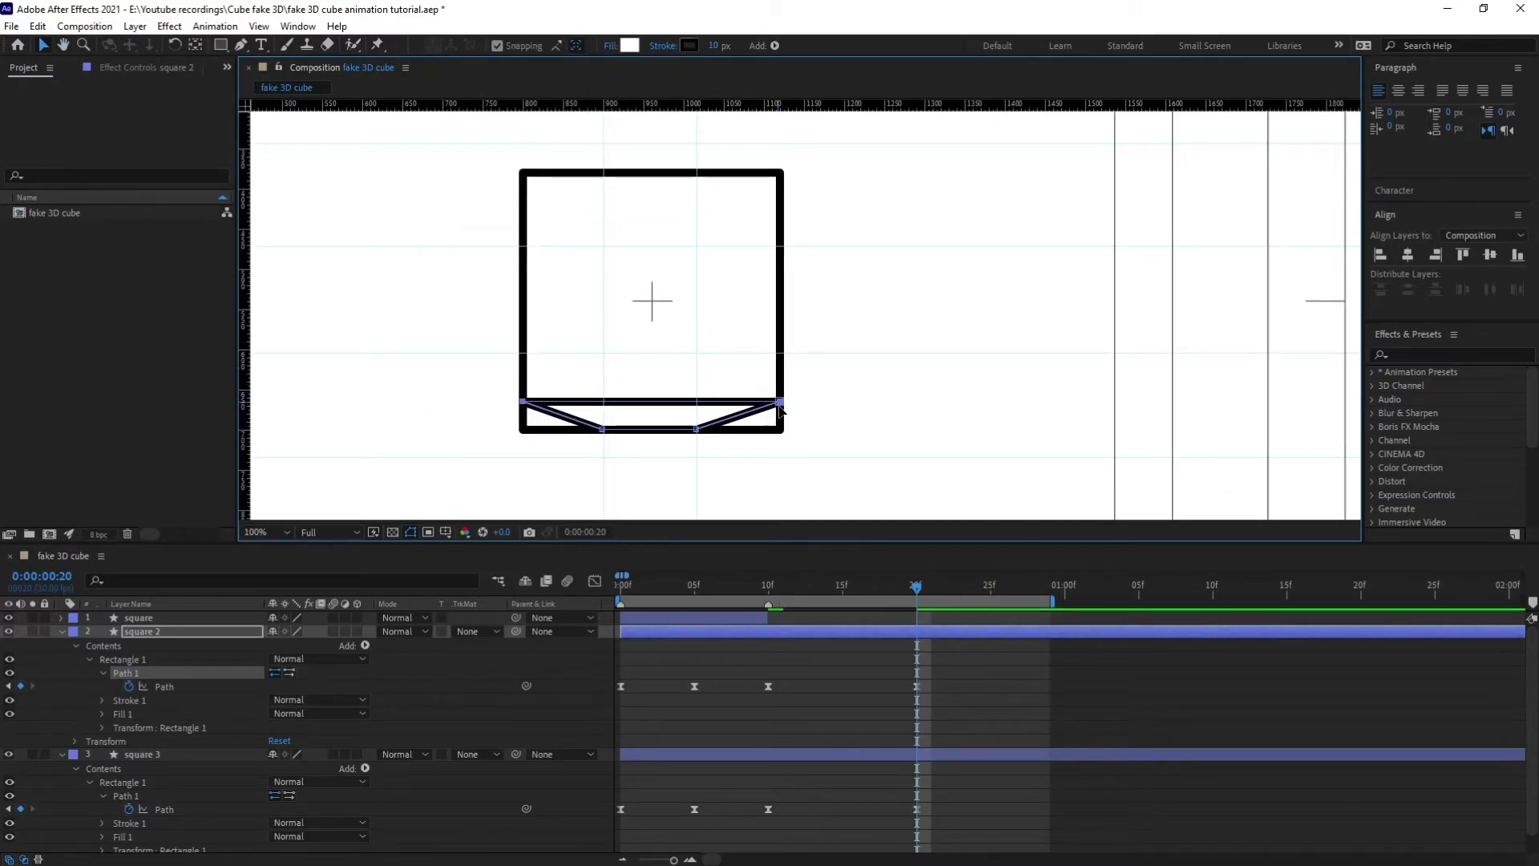
drag(779, 405, 777, 432)
scroll(740, 446, up, 1)
drag(731, 510, 974, 324)
key(period)
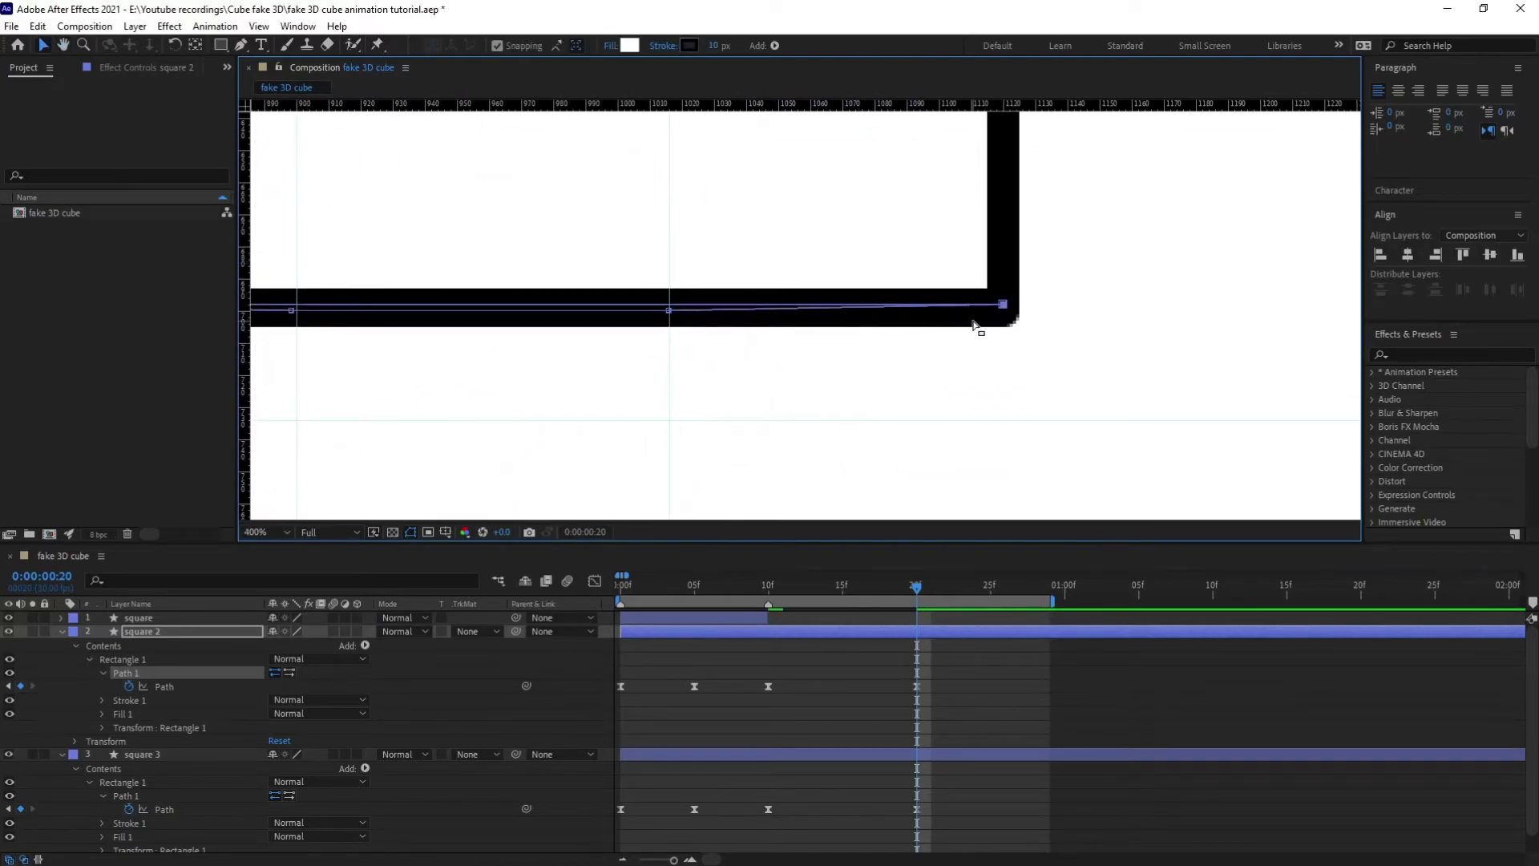
key(Down)
key(Down)
key(Down)
key(Down)
key(Down)
key(Down)
key(Down)
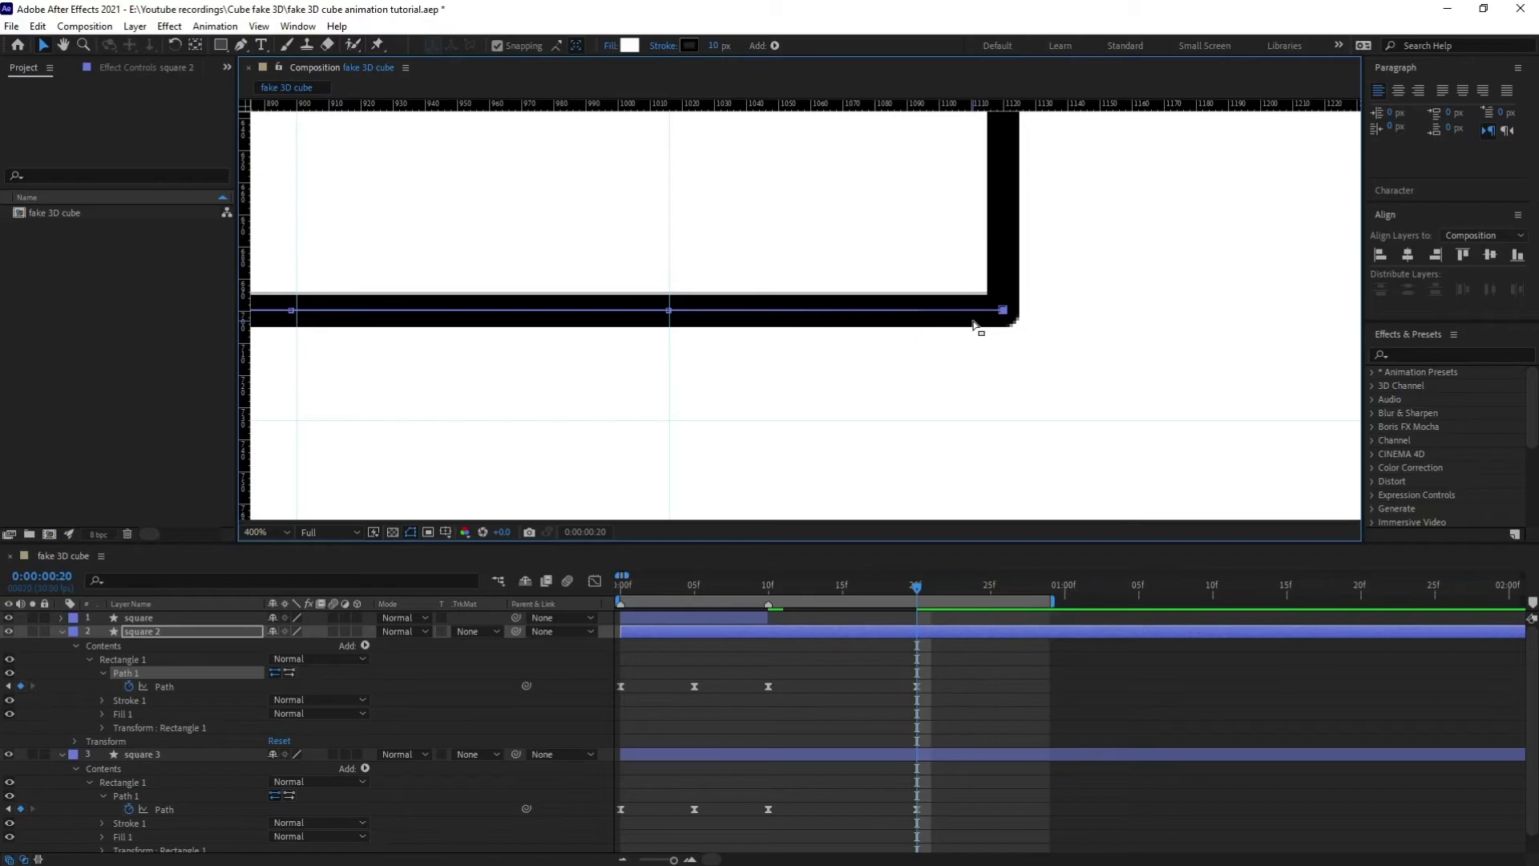
scroll(997, 204, down, 2)
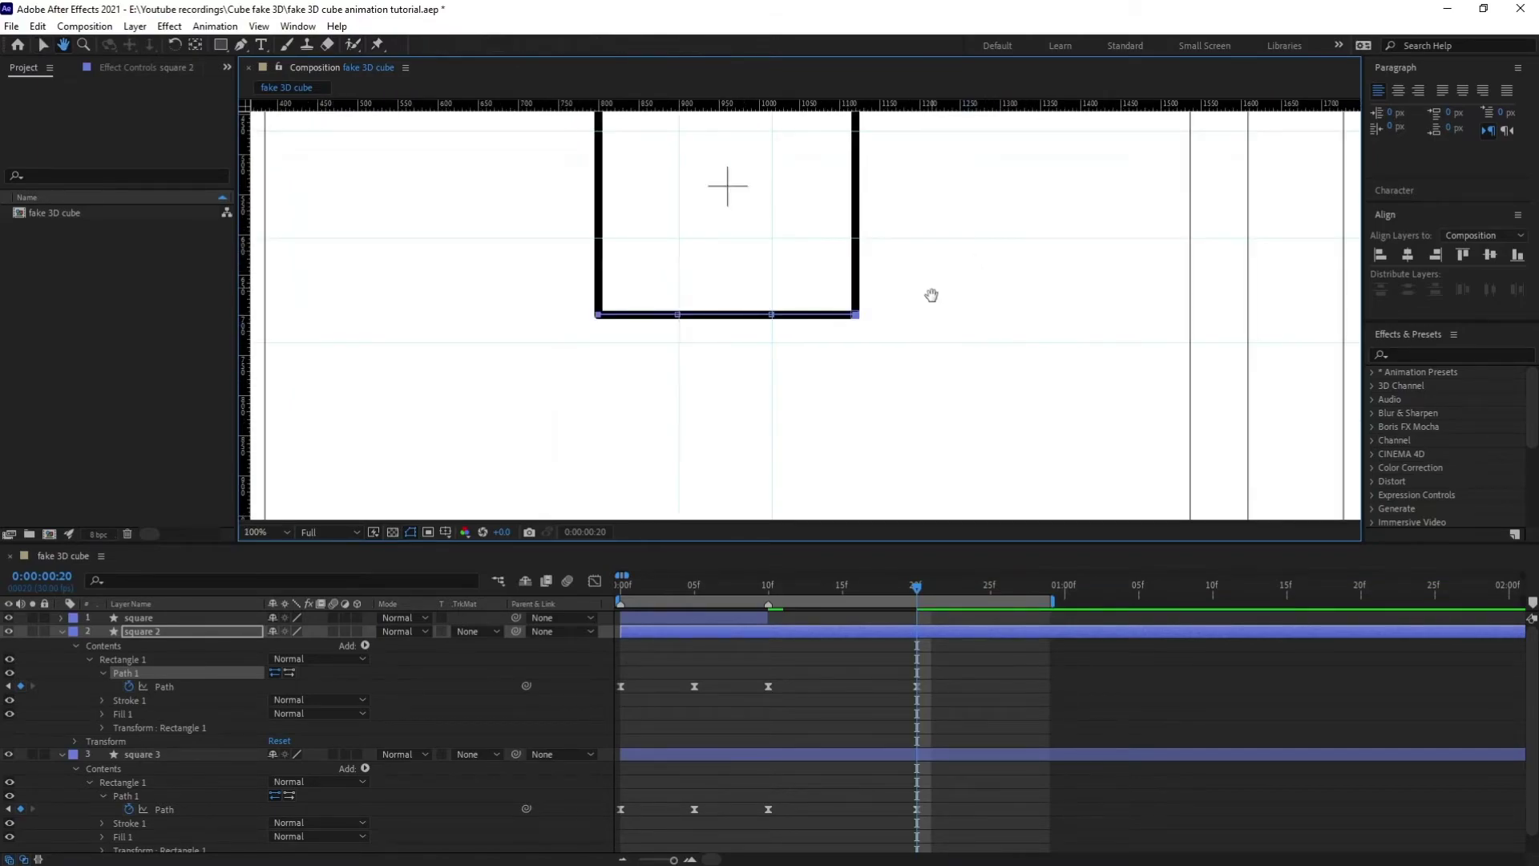
Step: At frame 10, move the square 3 path's two bottom corners straight up to just below its top edge
drag(931, 296, 935, 414)
drag(869, 590, 780, 596)
scroll(822, 687, down, 1)
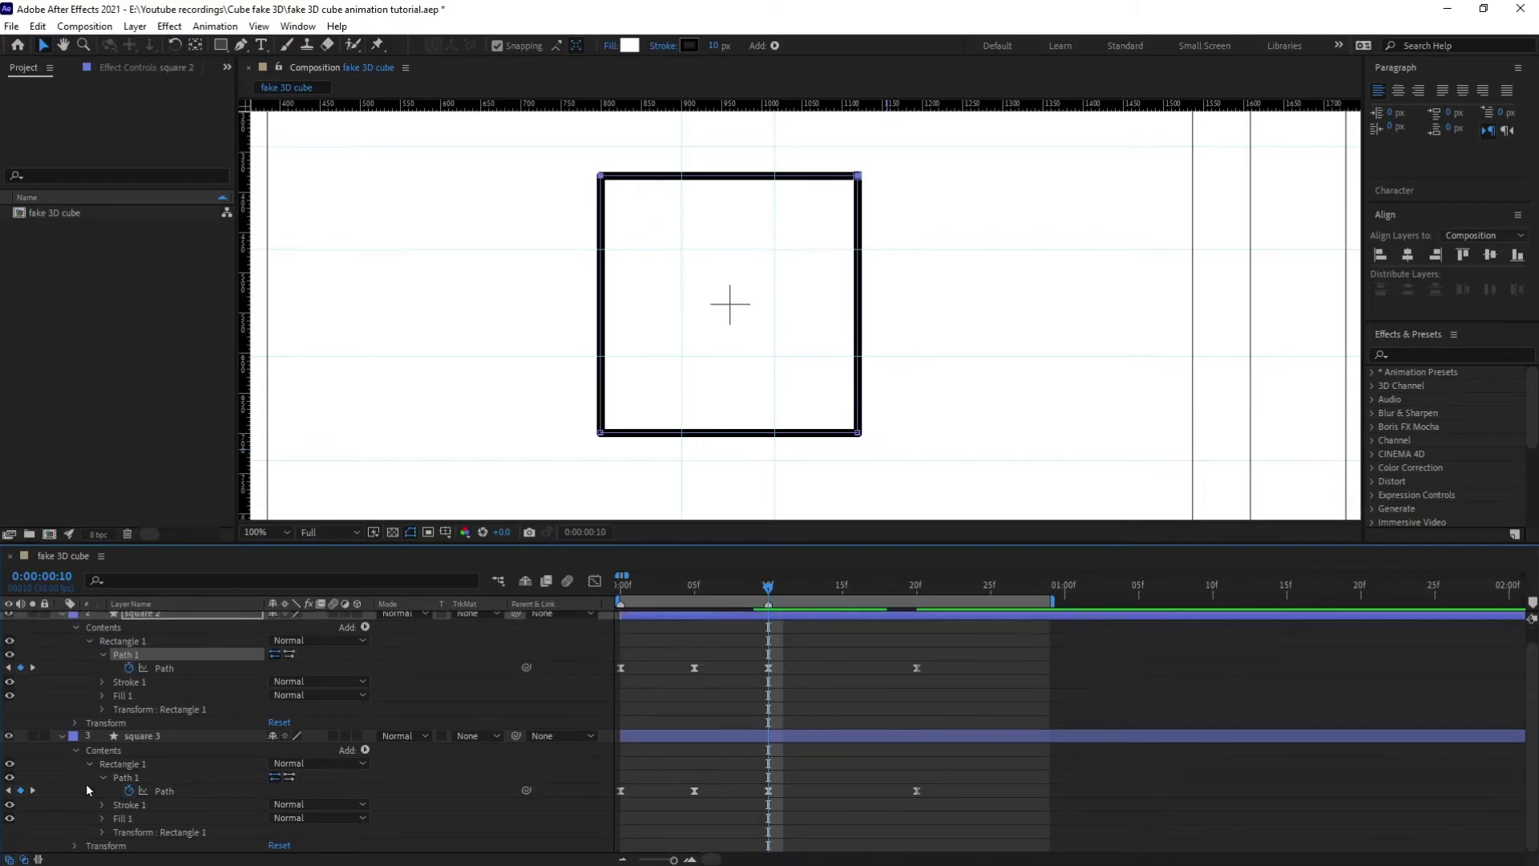
click(128, 778)
drag(555, 408, 857, 204)
key(period)
drag(707, 226, 780, 591)
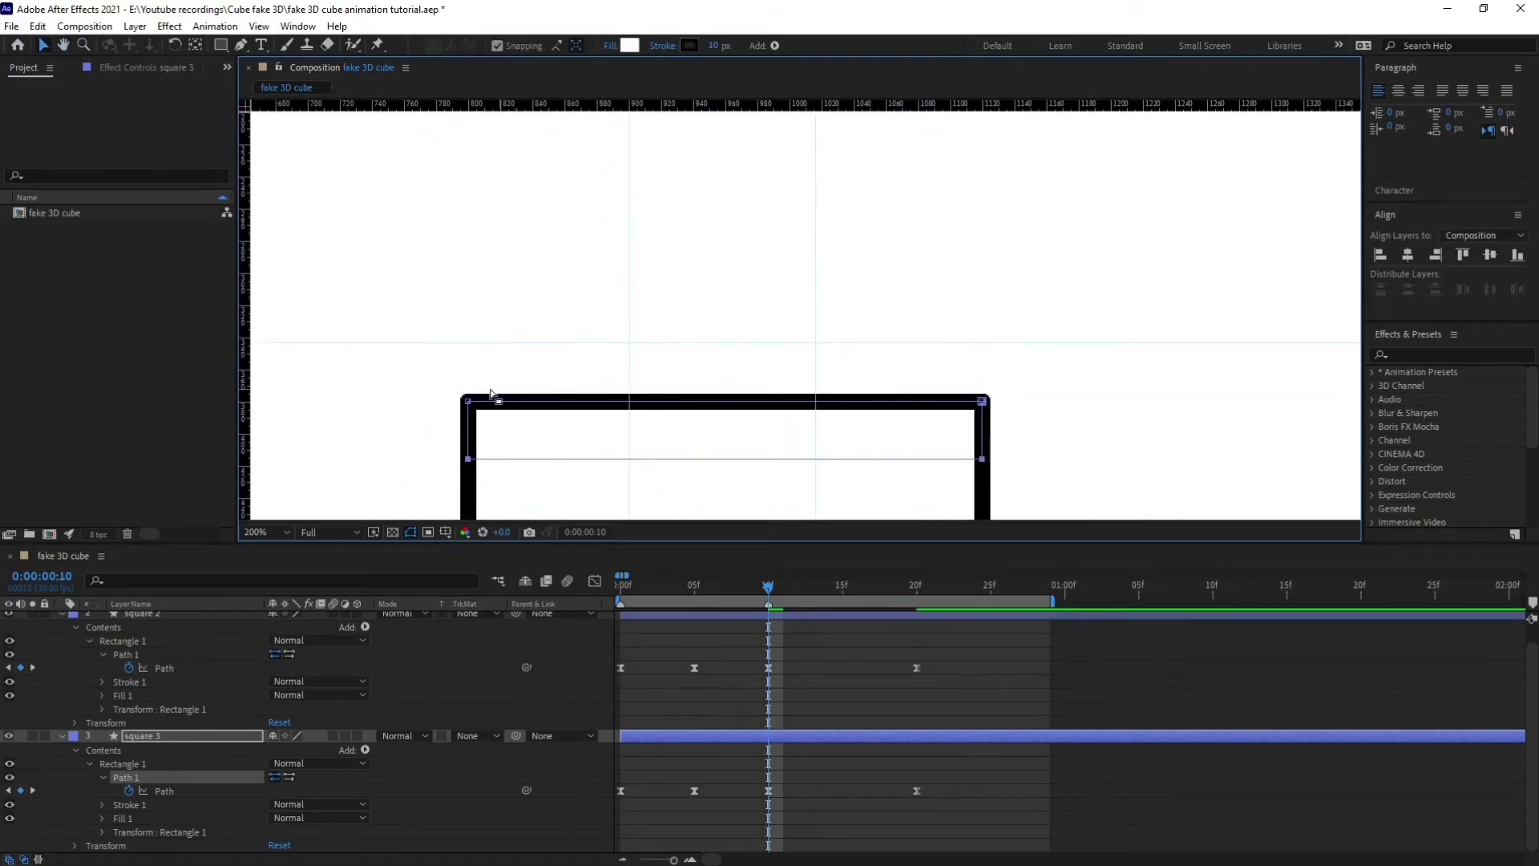
Step: At frame 10, move the square 3 path's top corners inward to the vertical guides and raise its bottom corners level with them
drag(427, 371, 631, 412)
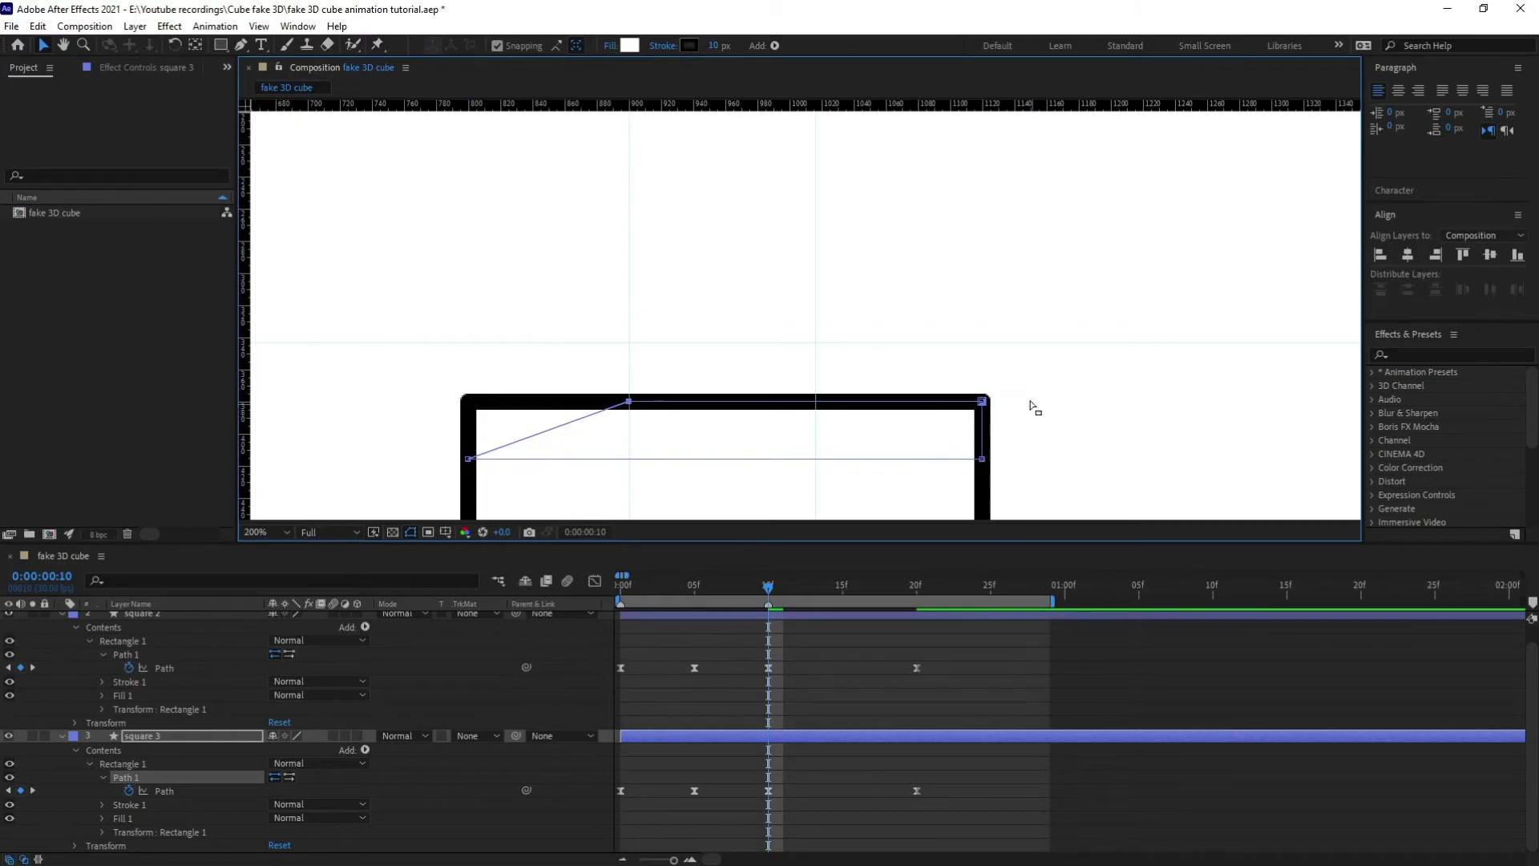
drag(985, 408, 820, 408)
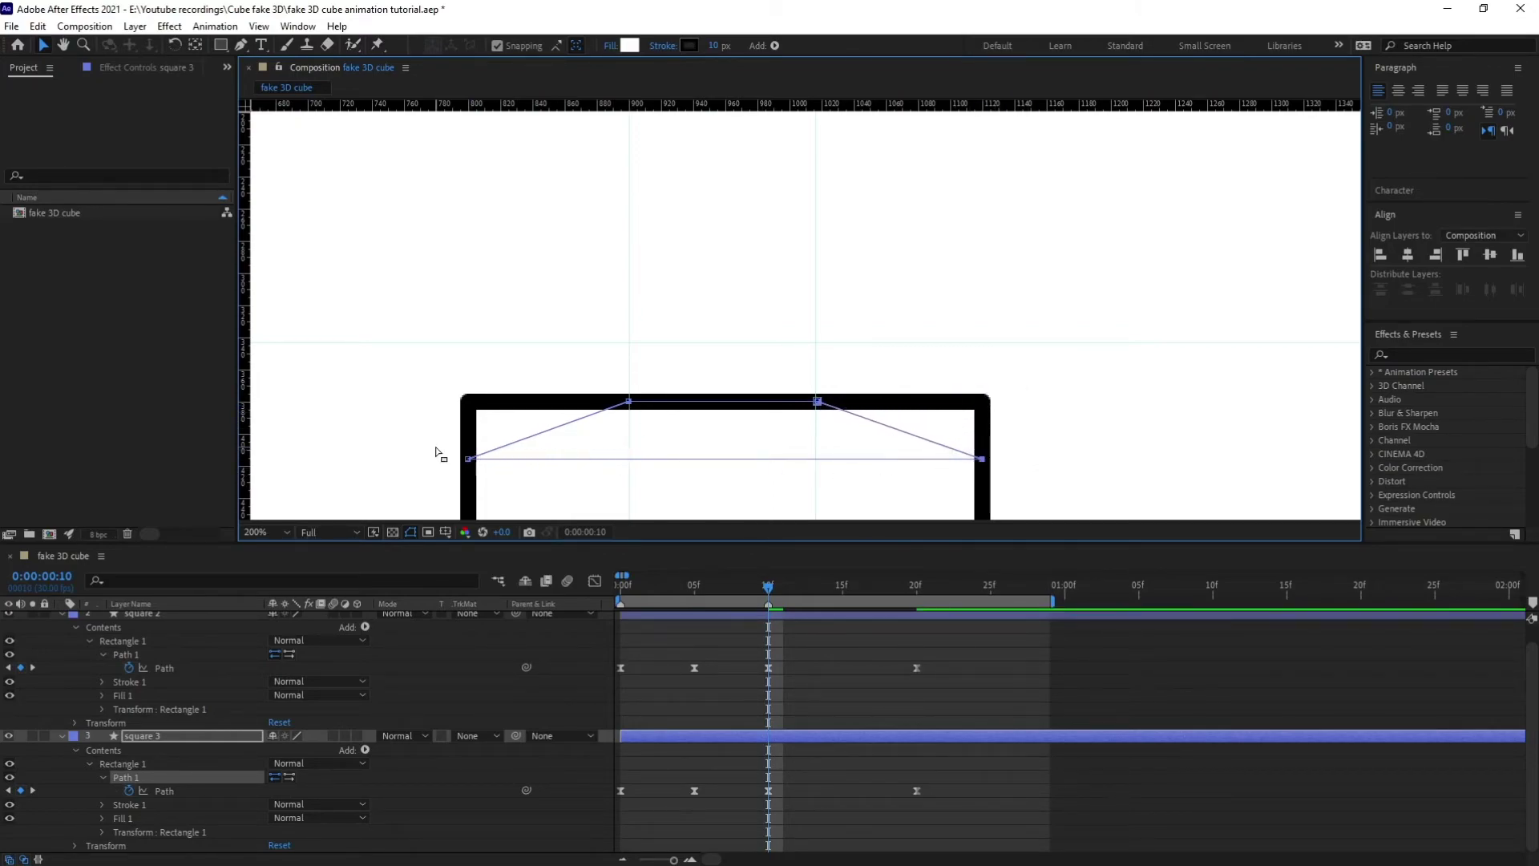
drag(470, 460, 475, 400)
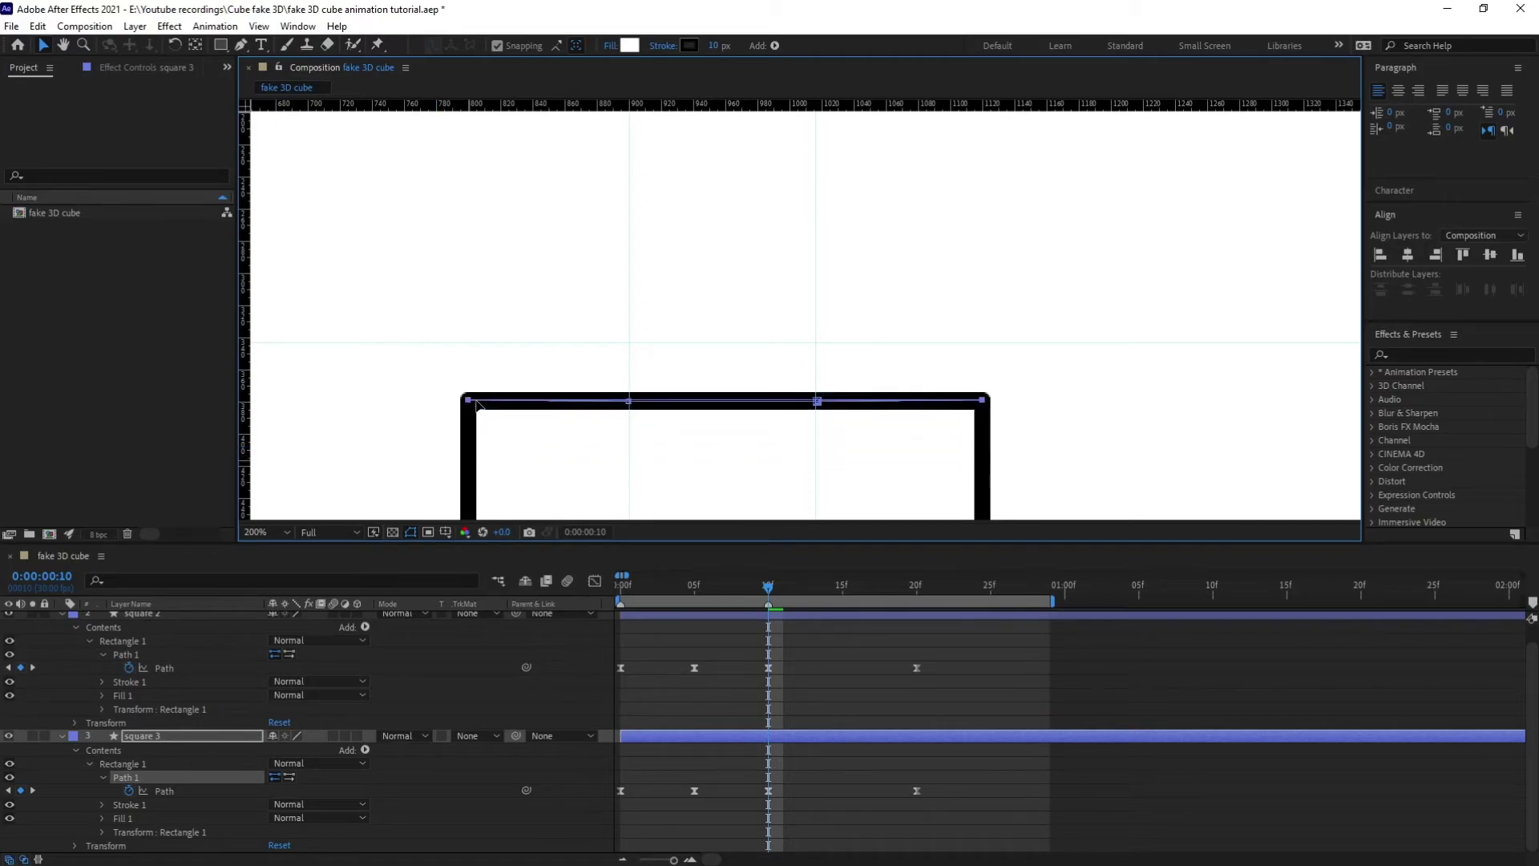
scroll(677, 296, up, 2)
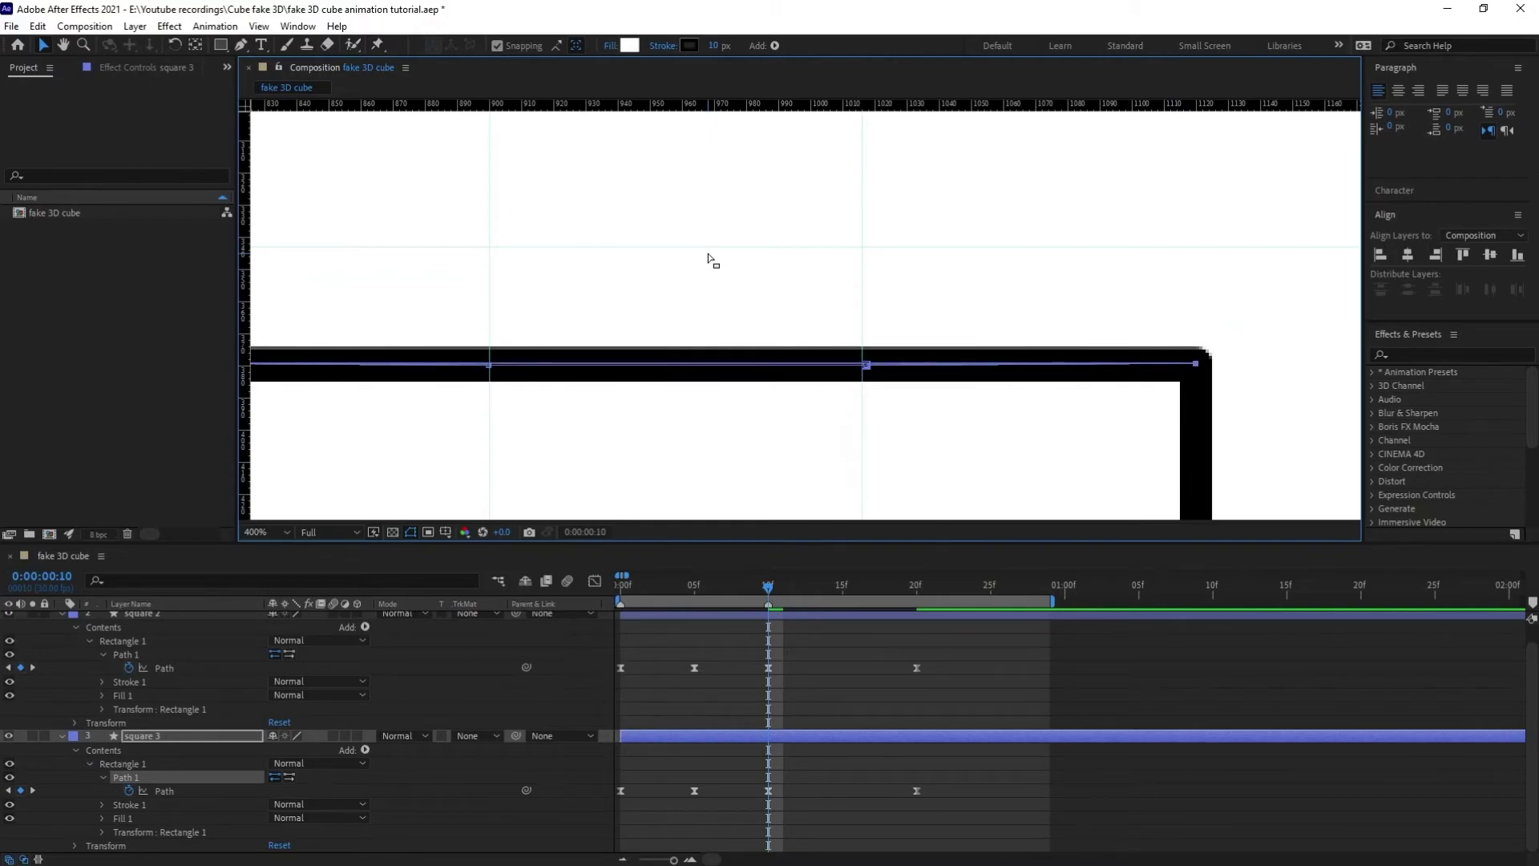
scroll(710, 258, down, 6)
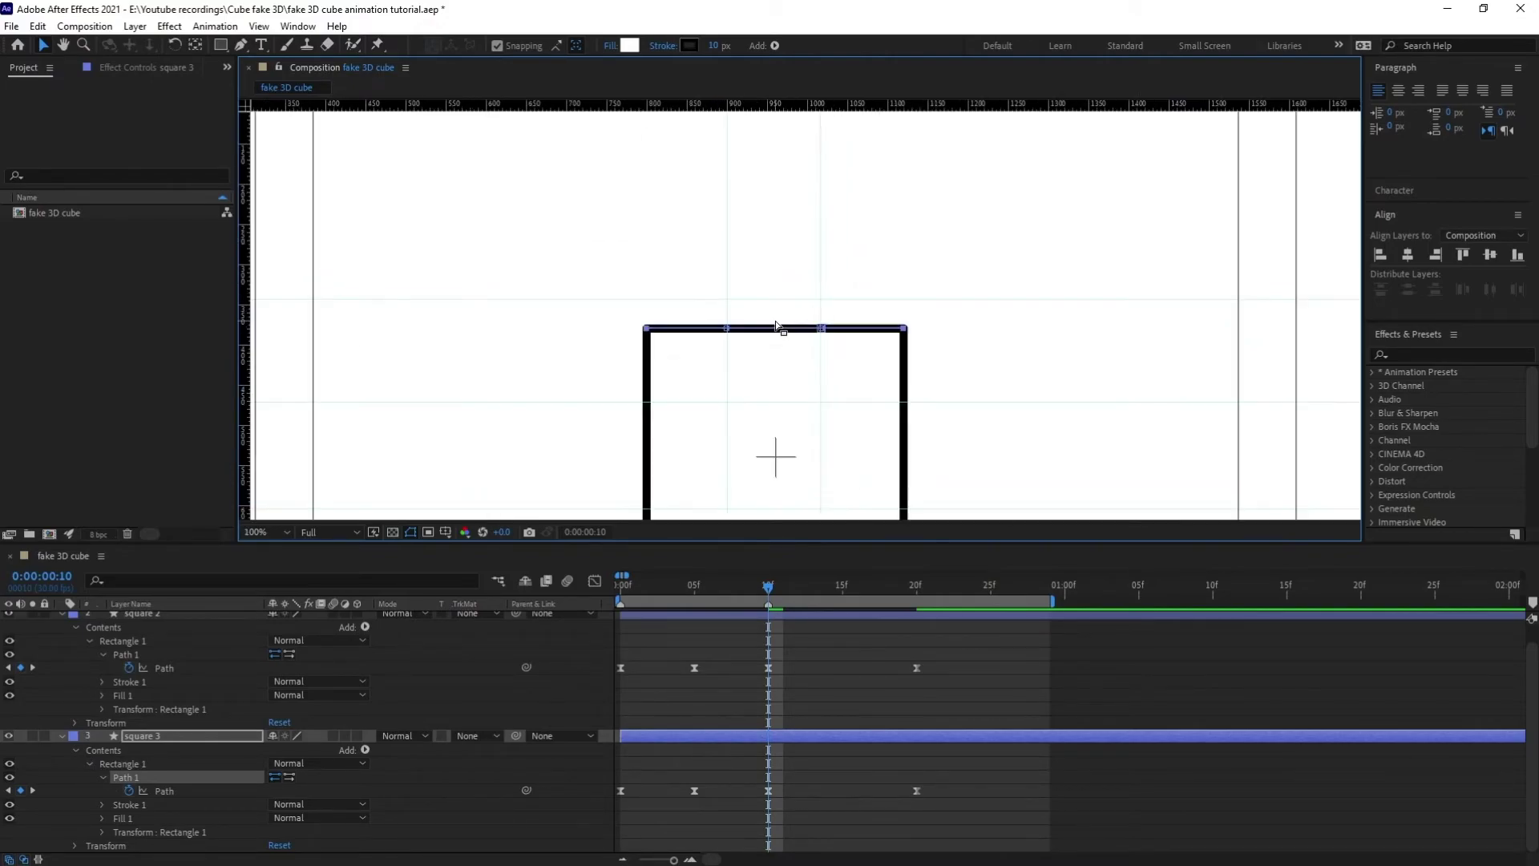
Step: Go to frame 15 and place vertical guides about 40 px outside the left and right ends of the cube's middle edge
mouse_move(773, 587)
mouse_down()
mouse_move(910, 590)
mouse_move(764, 598)
mouse_move(781, 599)
mouse_up()
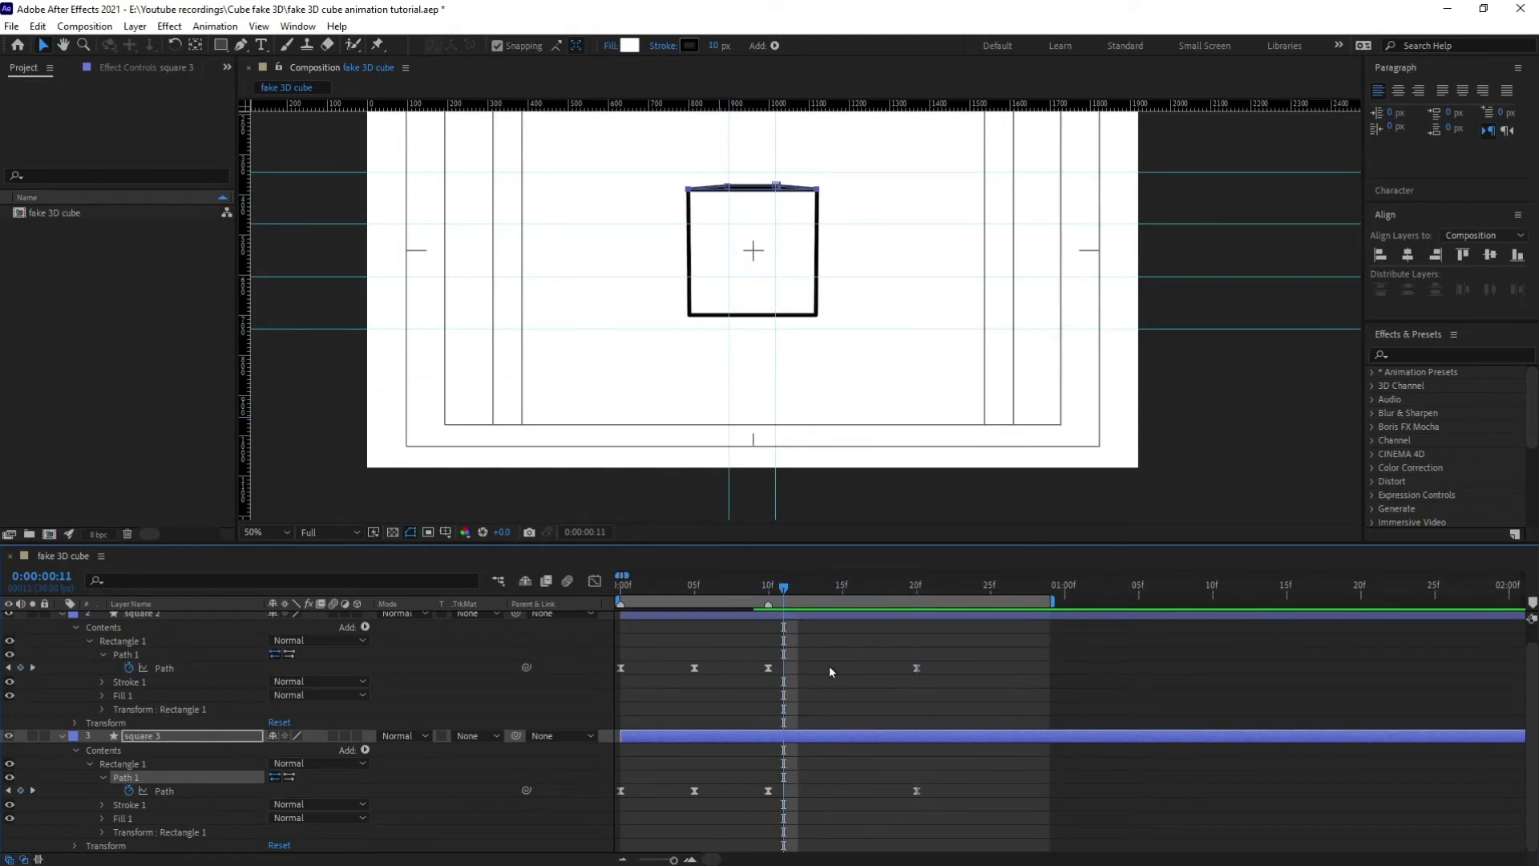
click(62, 579)
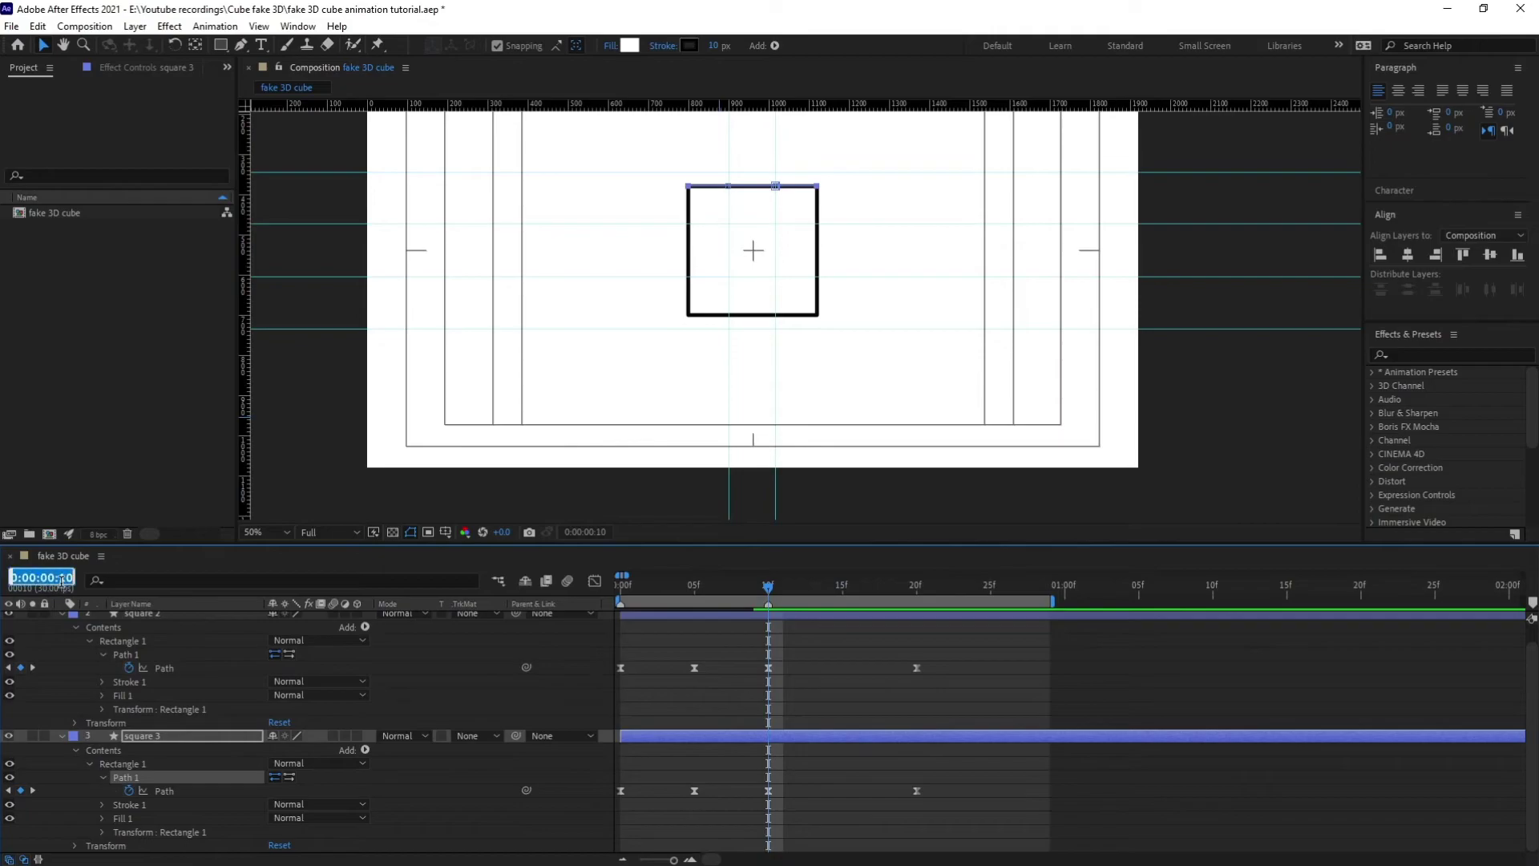
text(+5)
key(Return)
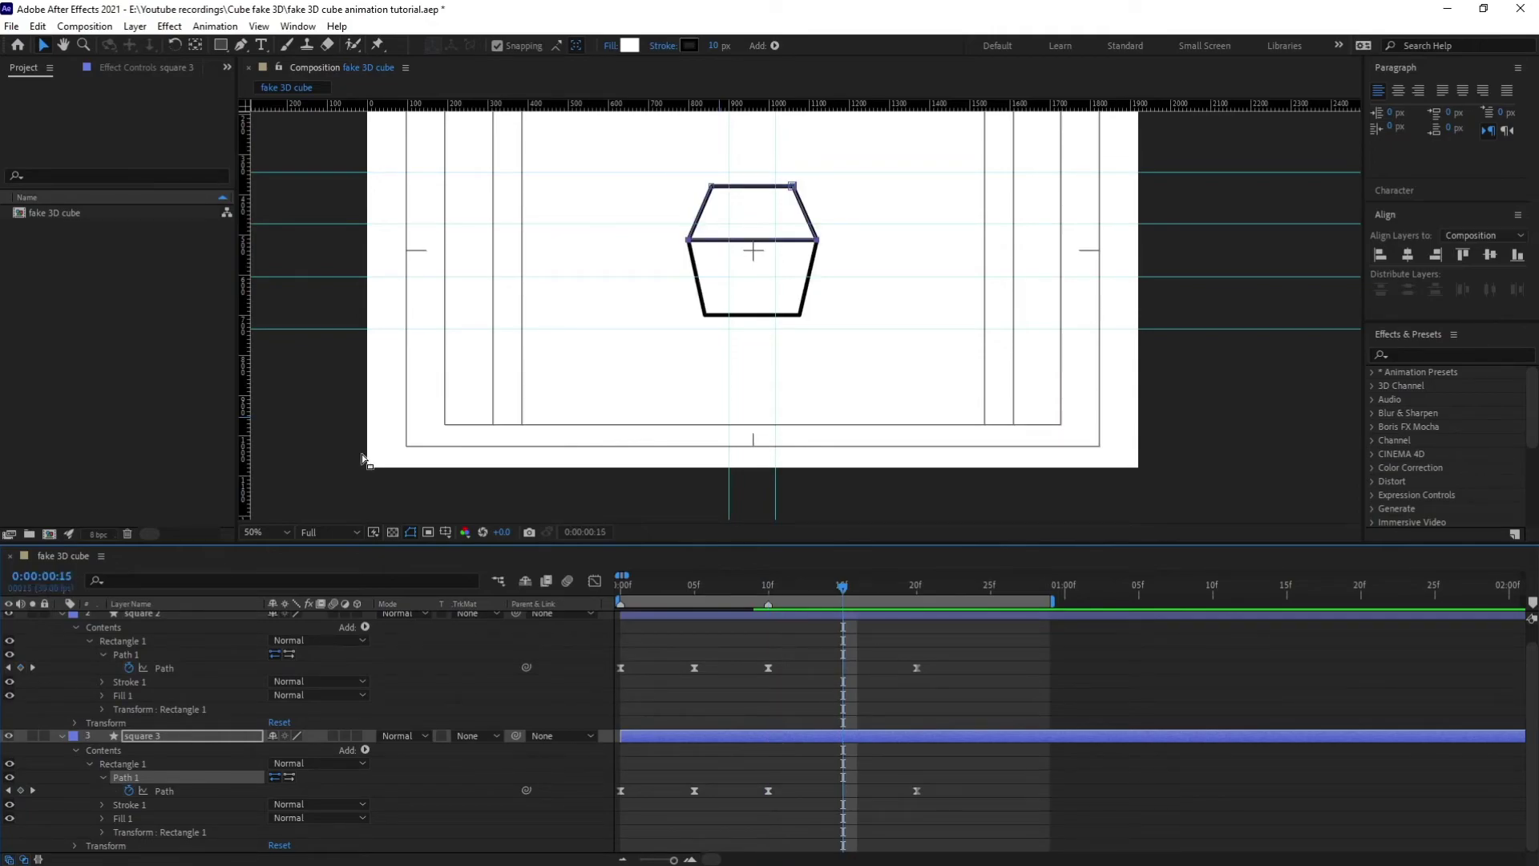
scroll(646, 295, up, 1)
drag(640, 279, 654, 440)
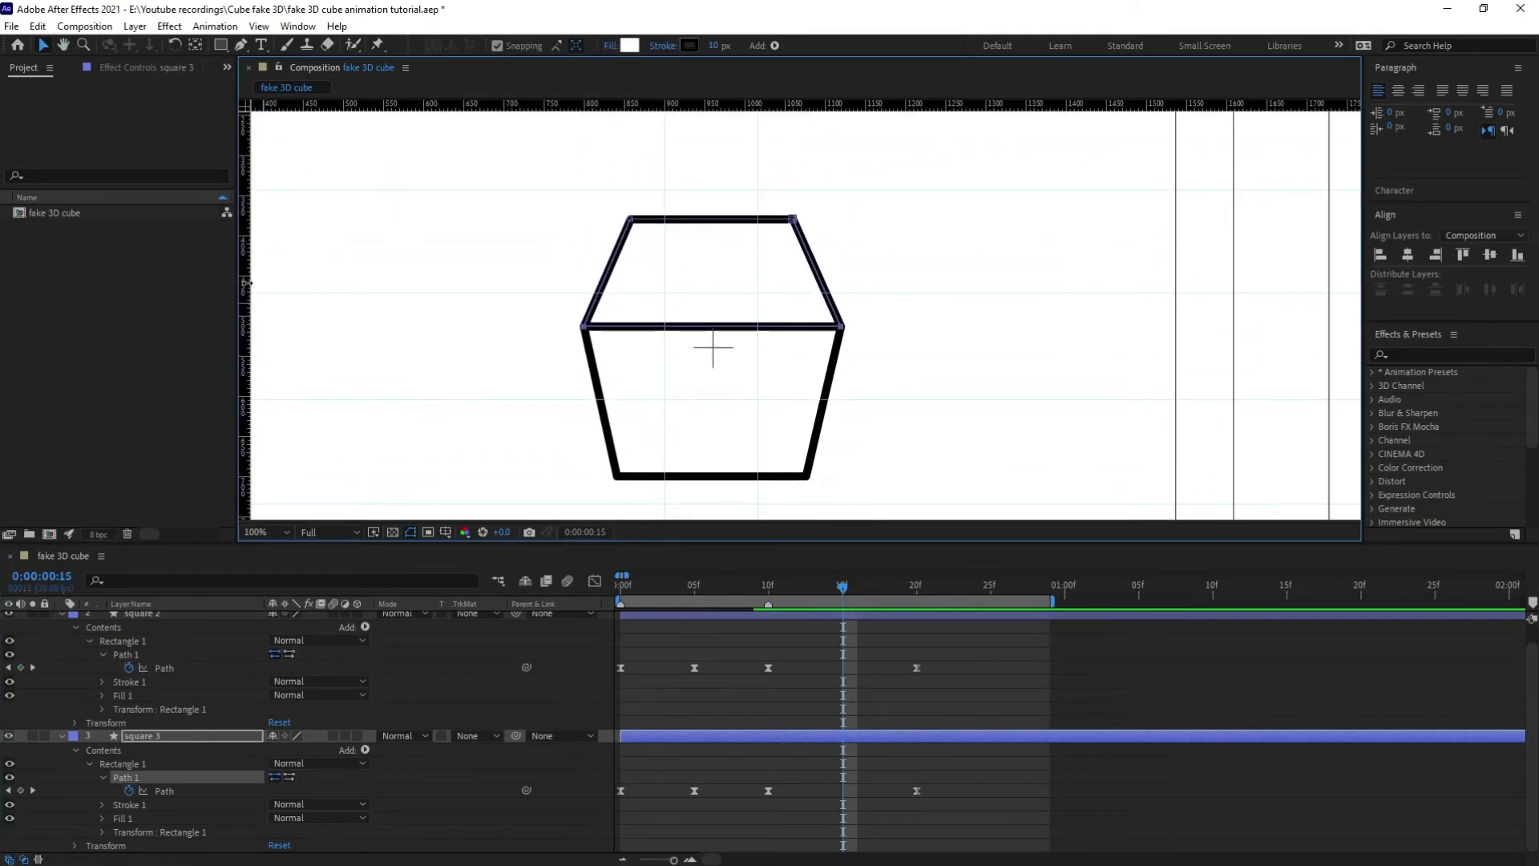
drag(521, 279, 567, 272)
drag(813, 241, 881, 233)
Step: At frame 15, move the square 2 path's two top corners horizontally outward to the outer vertical guides
click(133, 655)
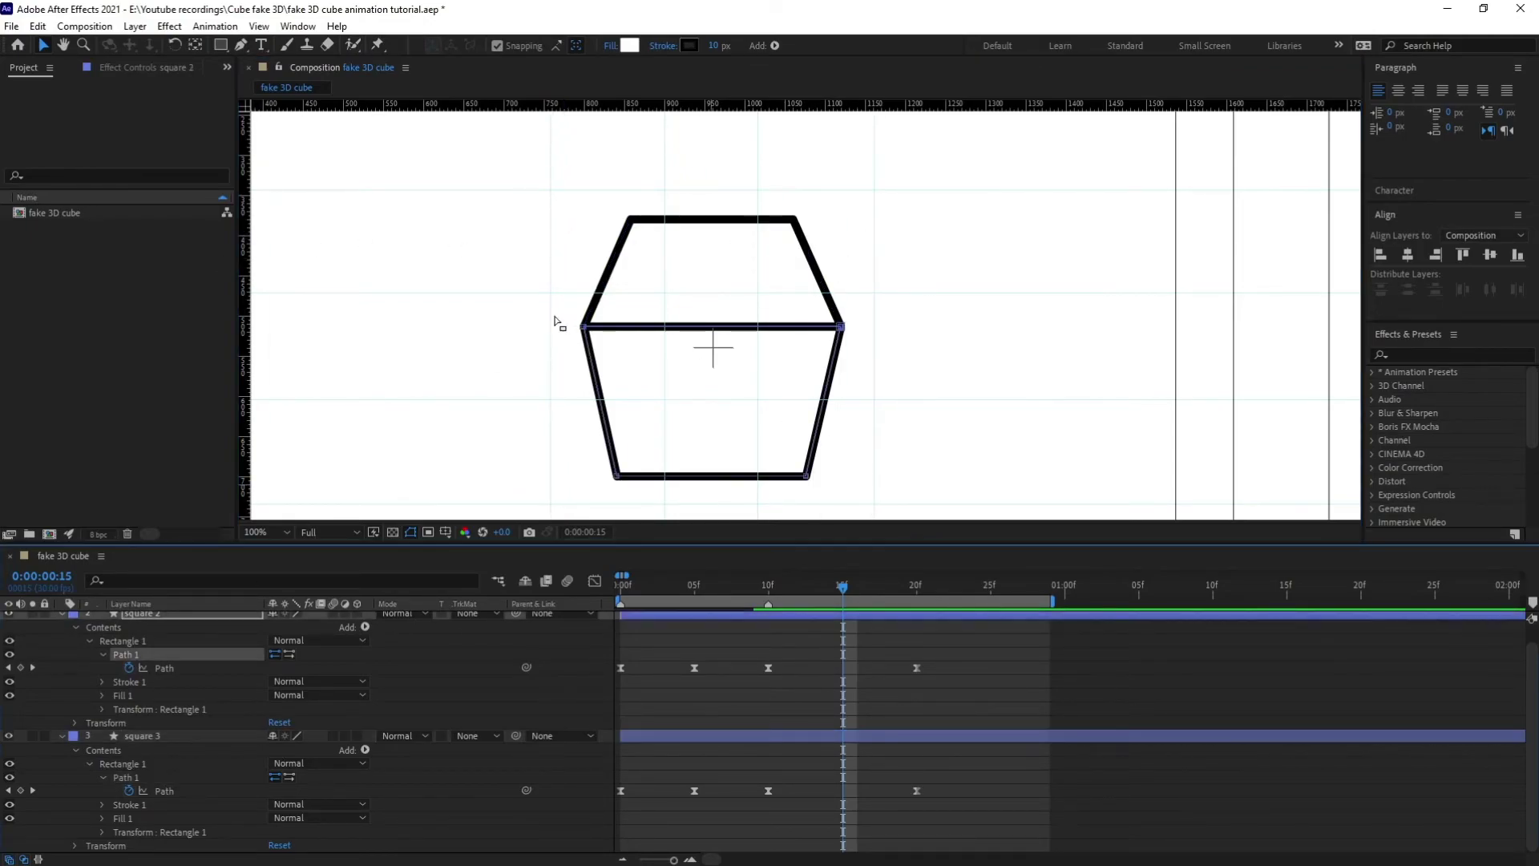
key(Left)
key(Left)
key(Left)
key(Left)
key(Left)
key(Left)
key(Left)
key(Left)
key(Left)
key(Left)
key(Left)
key(Left)
key(Left)
key(Left)
key(Left)
key(Left)
key(Left)
key(Left)
key(Left)
key(Left)
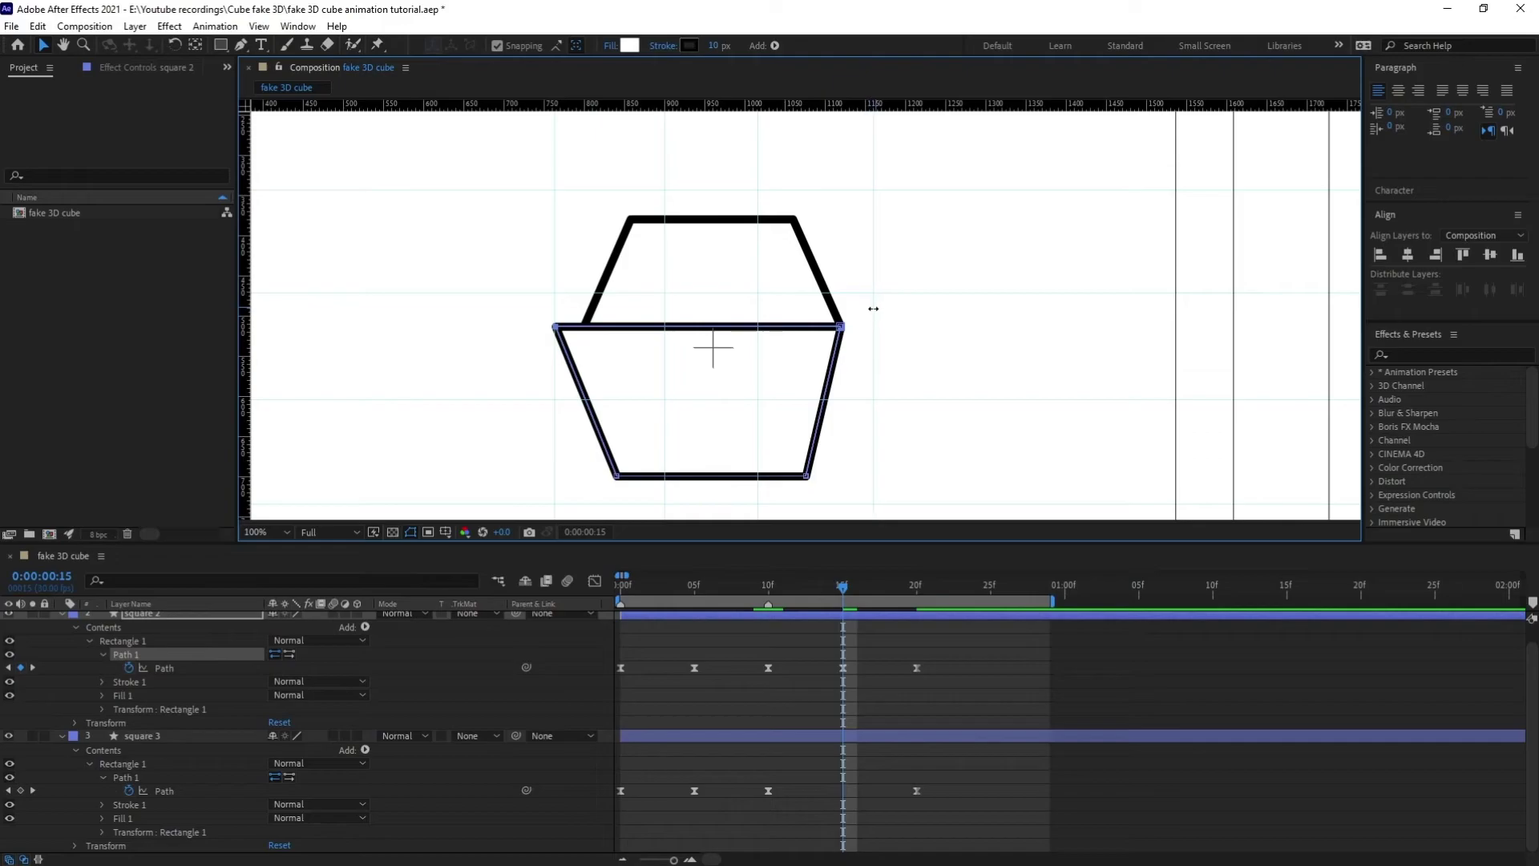
drag(840, 326, 872, 327)
scroll(874, 330, up, 1)
key(space)
key(comma)
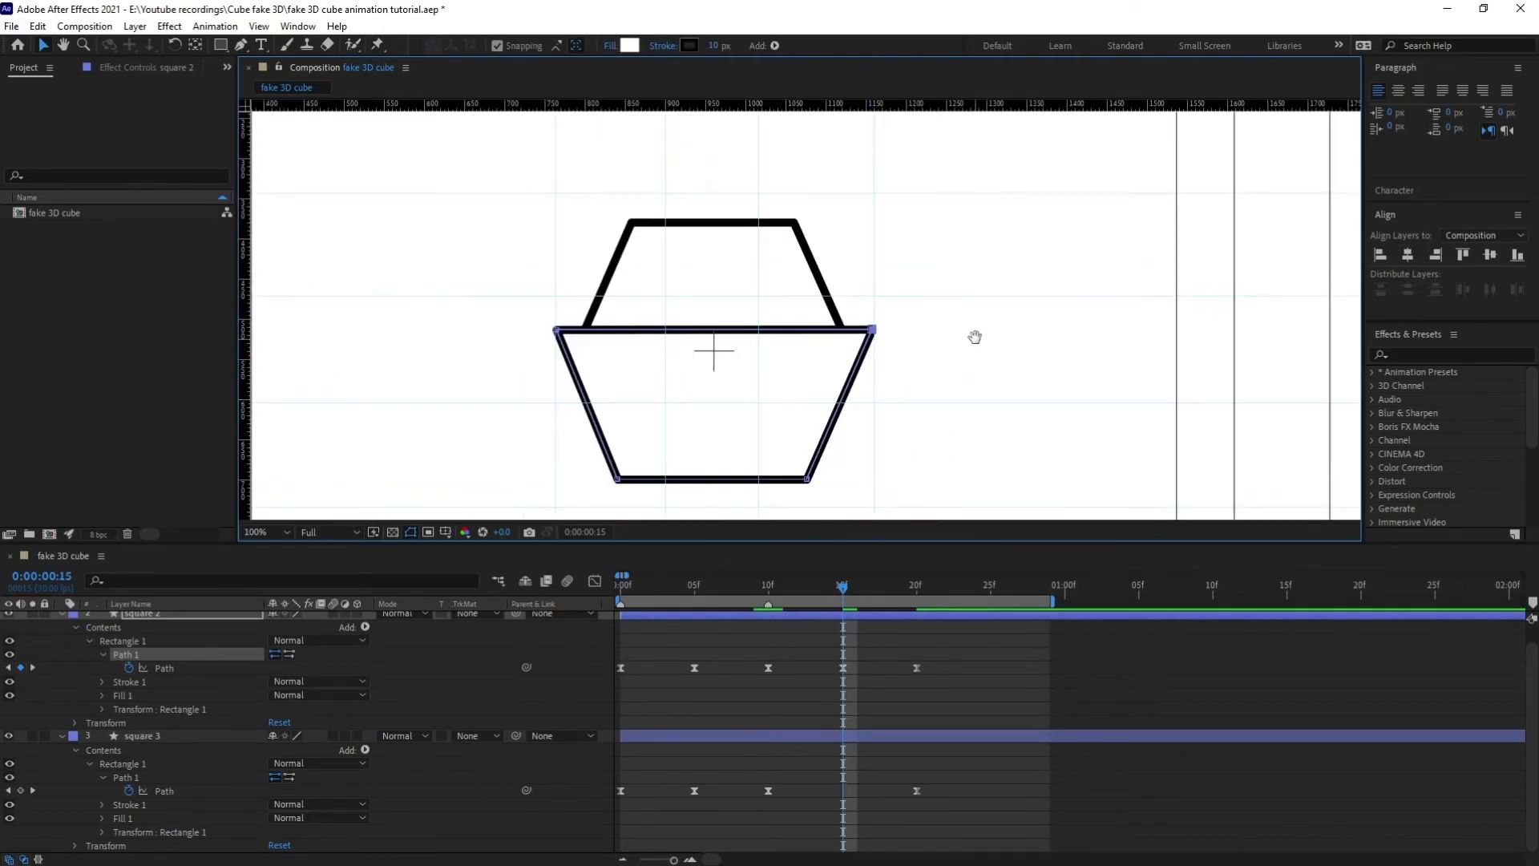
Step: At frame 15, move the square 3 path's two bottom corners horizontally outward to meet the square 2 path's top corners at the outer guides
click(132, 778)
drag(581, 344, 658, 359)
key(period)
key(space)
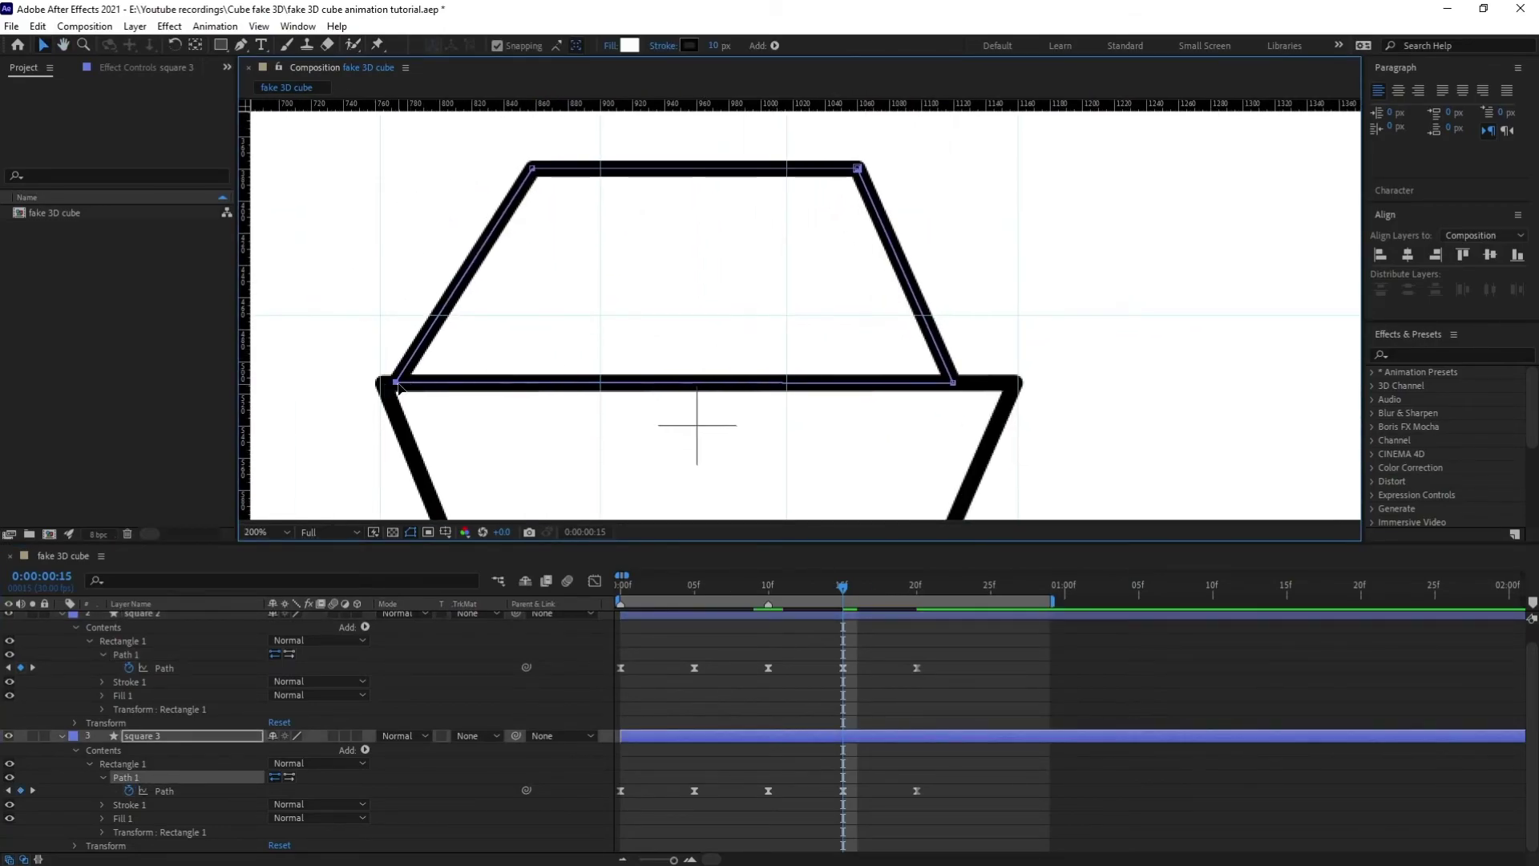
click(122, 764)
click(125, 776)
drag(358, 359, 440, 409)
key(Left)
key(Left)
key(Left)
key(Left)
key(Left)
key(Left)
key(Left)
key(Left)
key(Left)
key(Left)
key(Left)
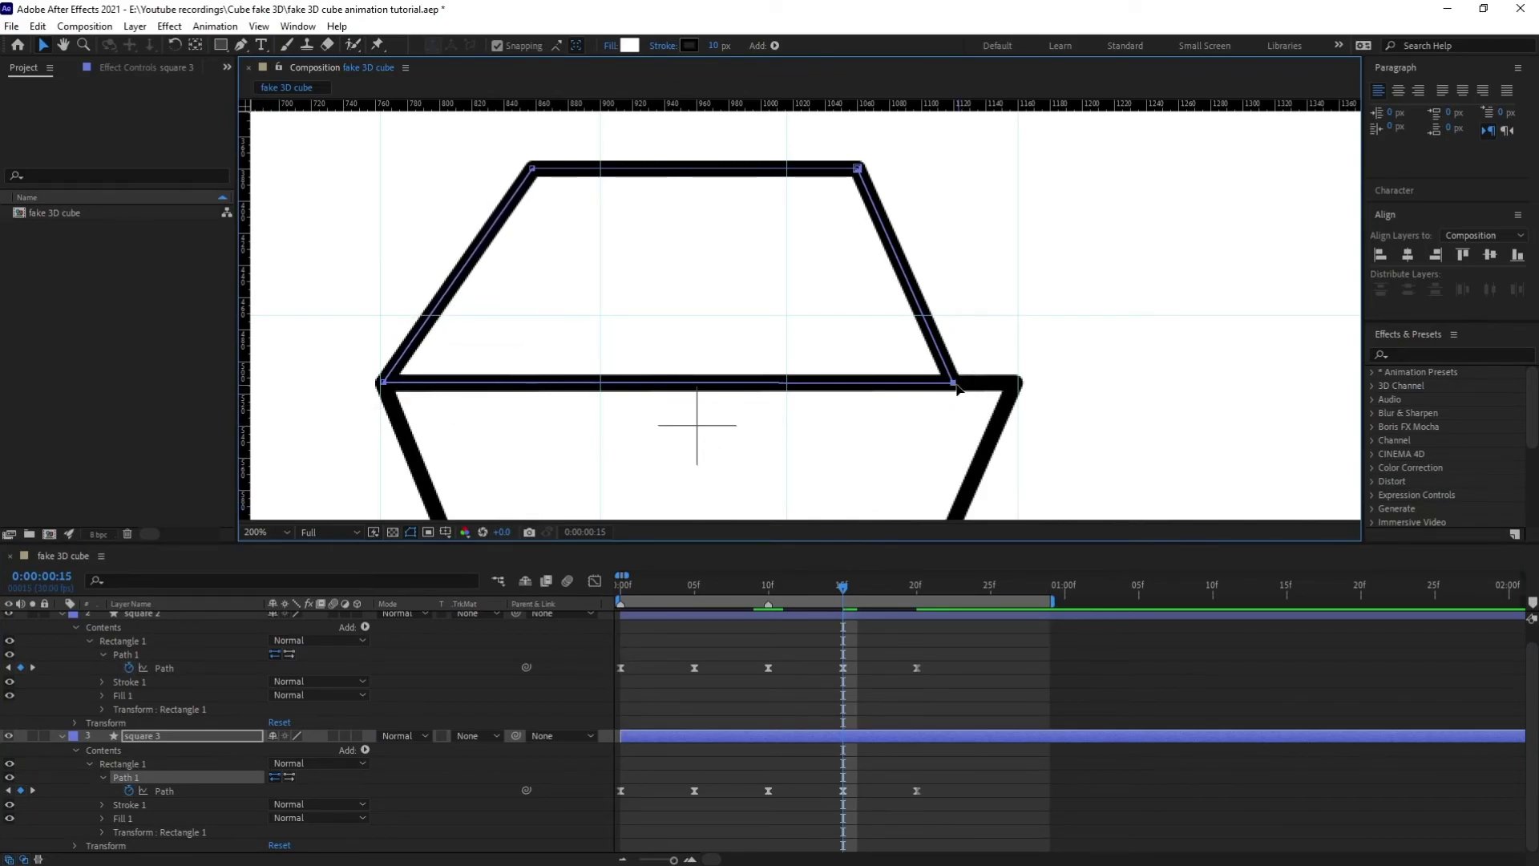
drag(964, 382, 1021, 383)
Step: Play the whole cube animation from the first frame to check both rotations
key(comma)
key(comma)
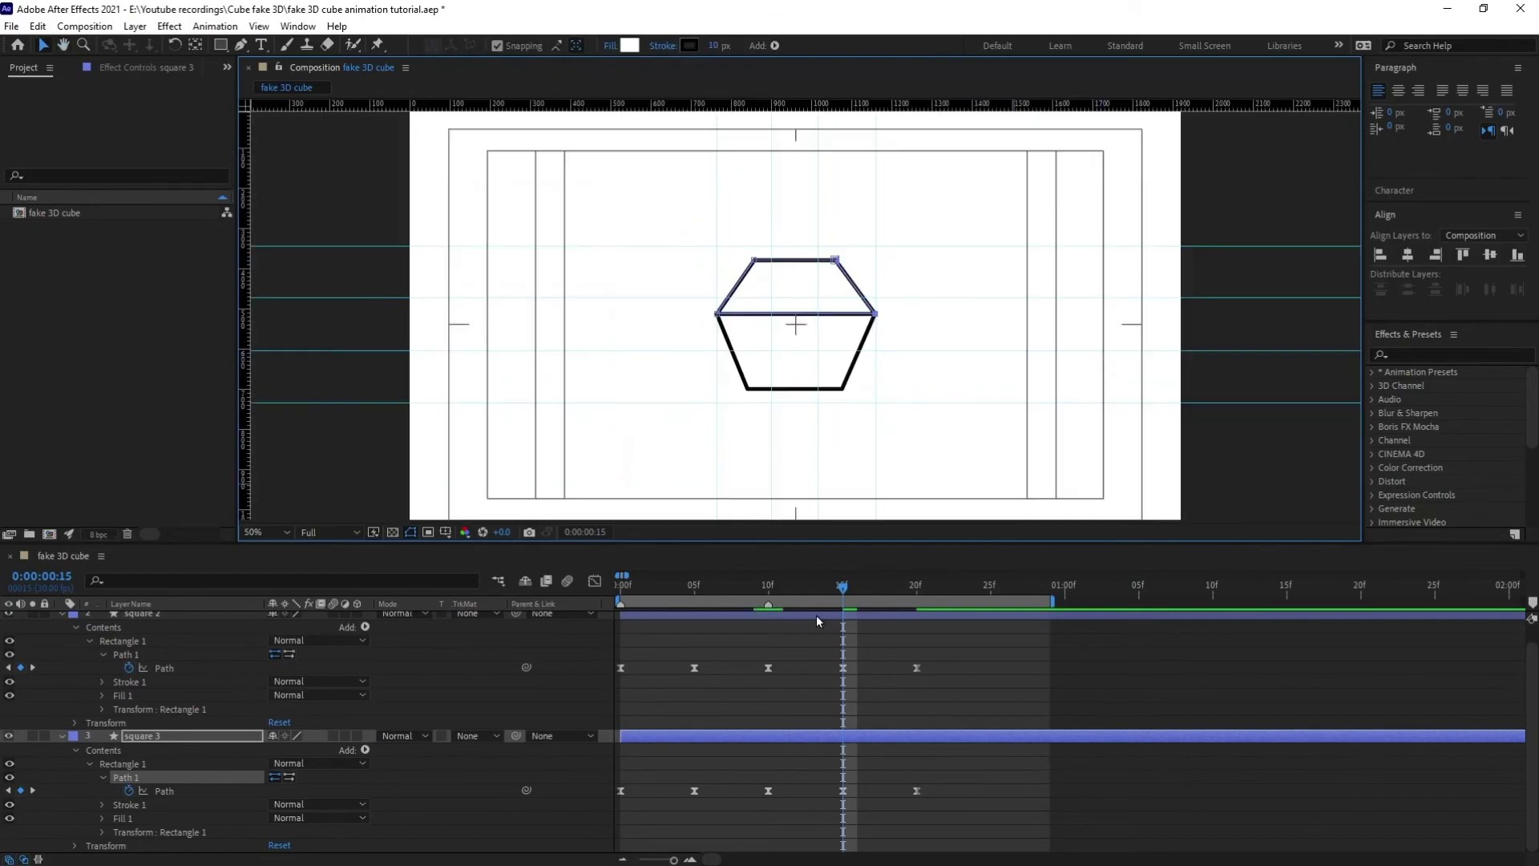
key(Home)
key(comma)
key(space)
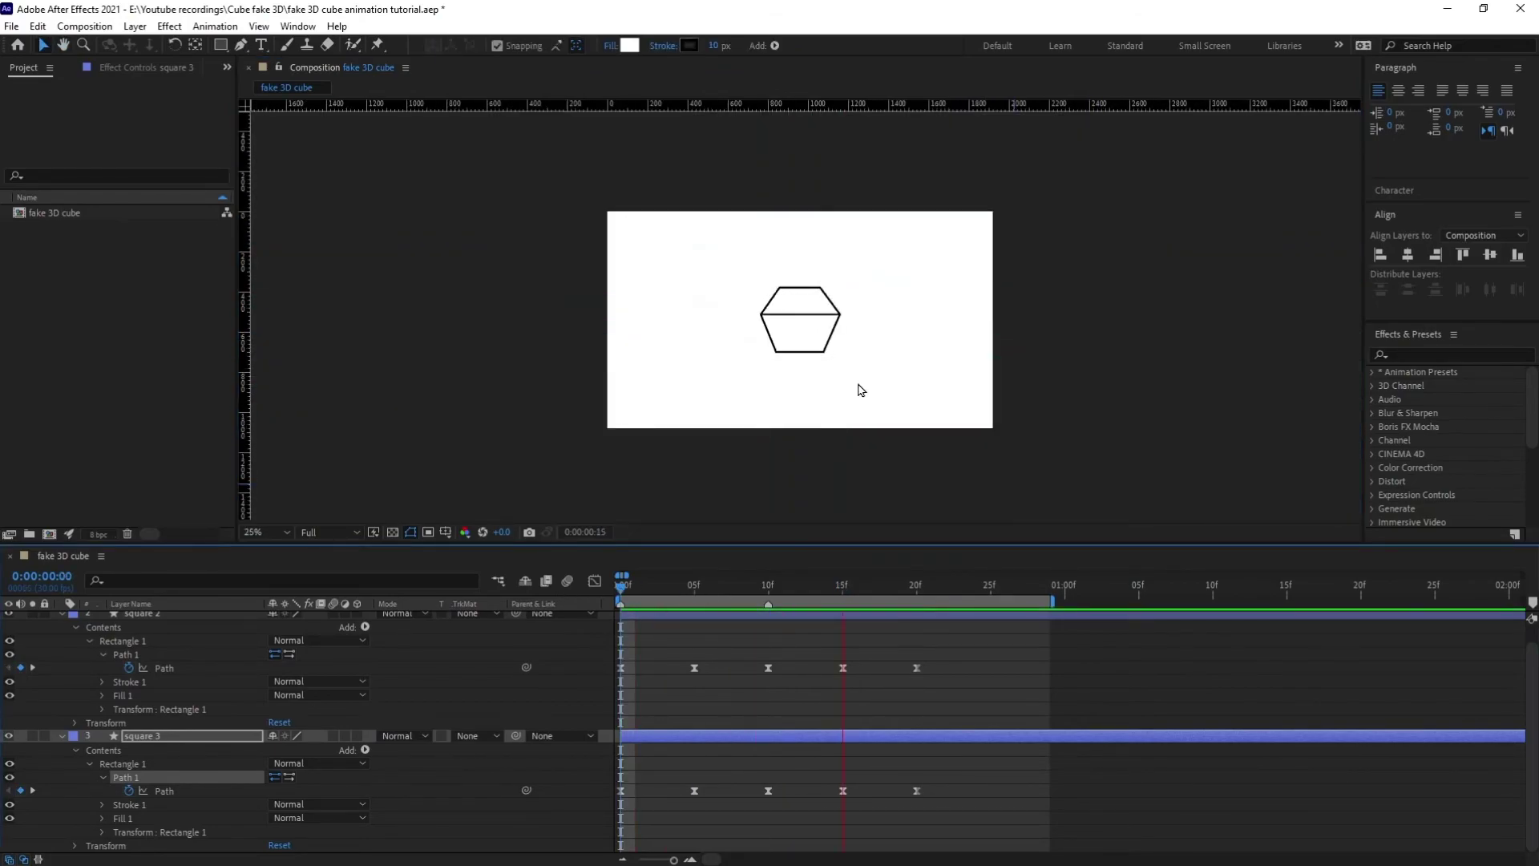
Step: Trim the start of the square 3 layer to frame 10
drag(906, 599, 775, 589)
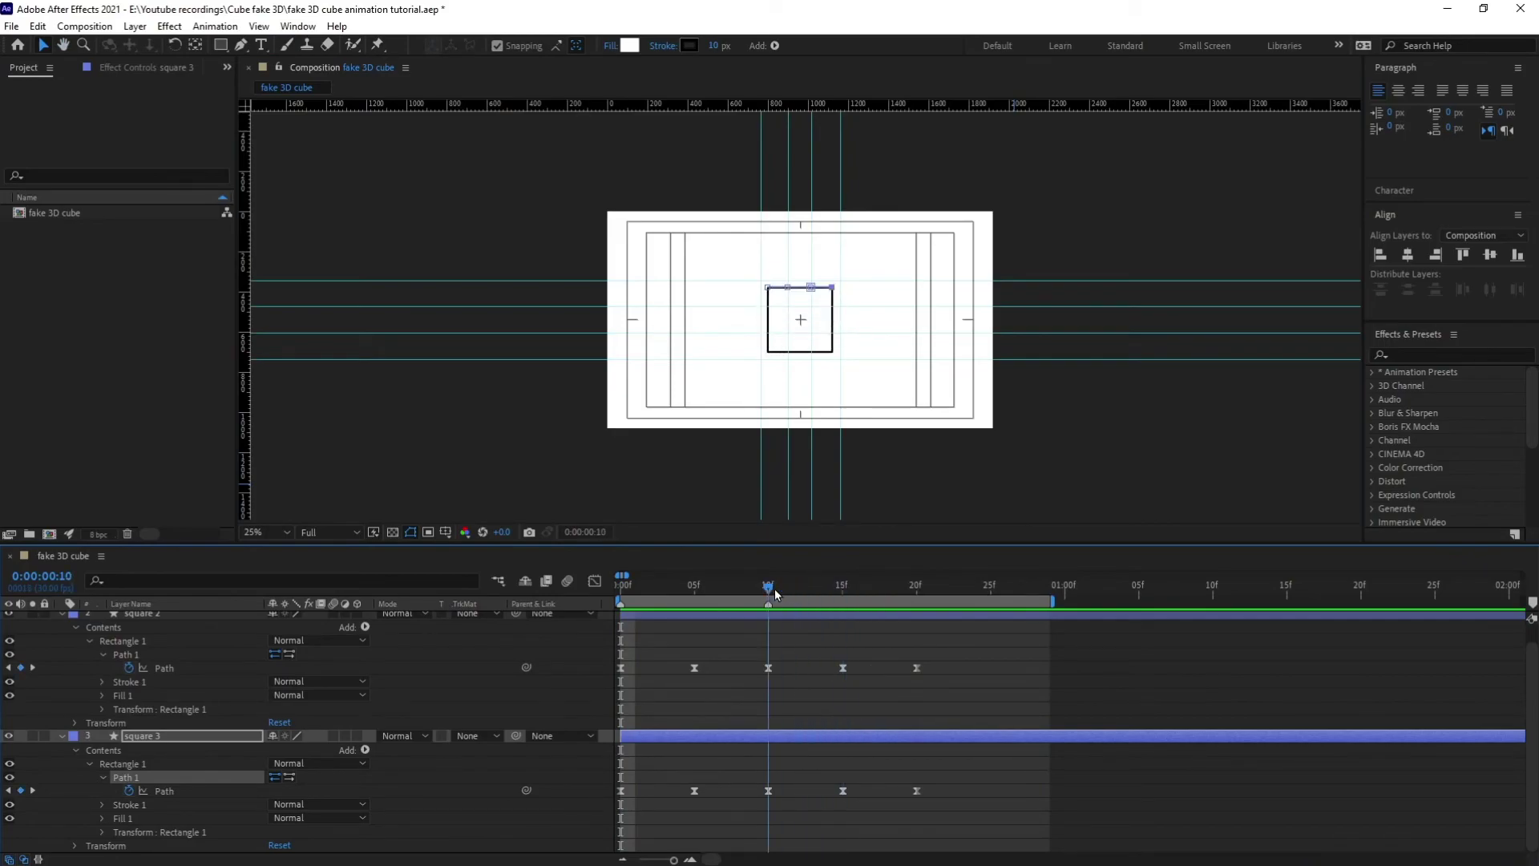
scroll(925, 690, up, 1)
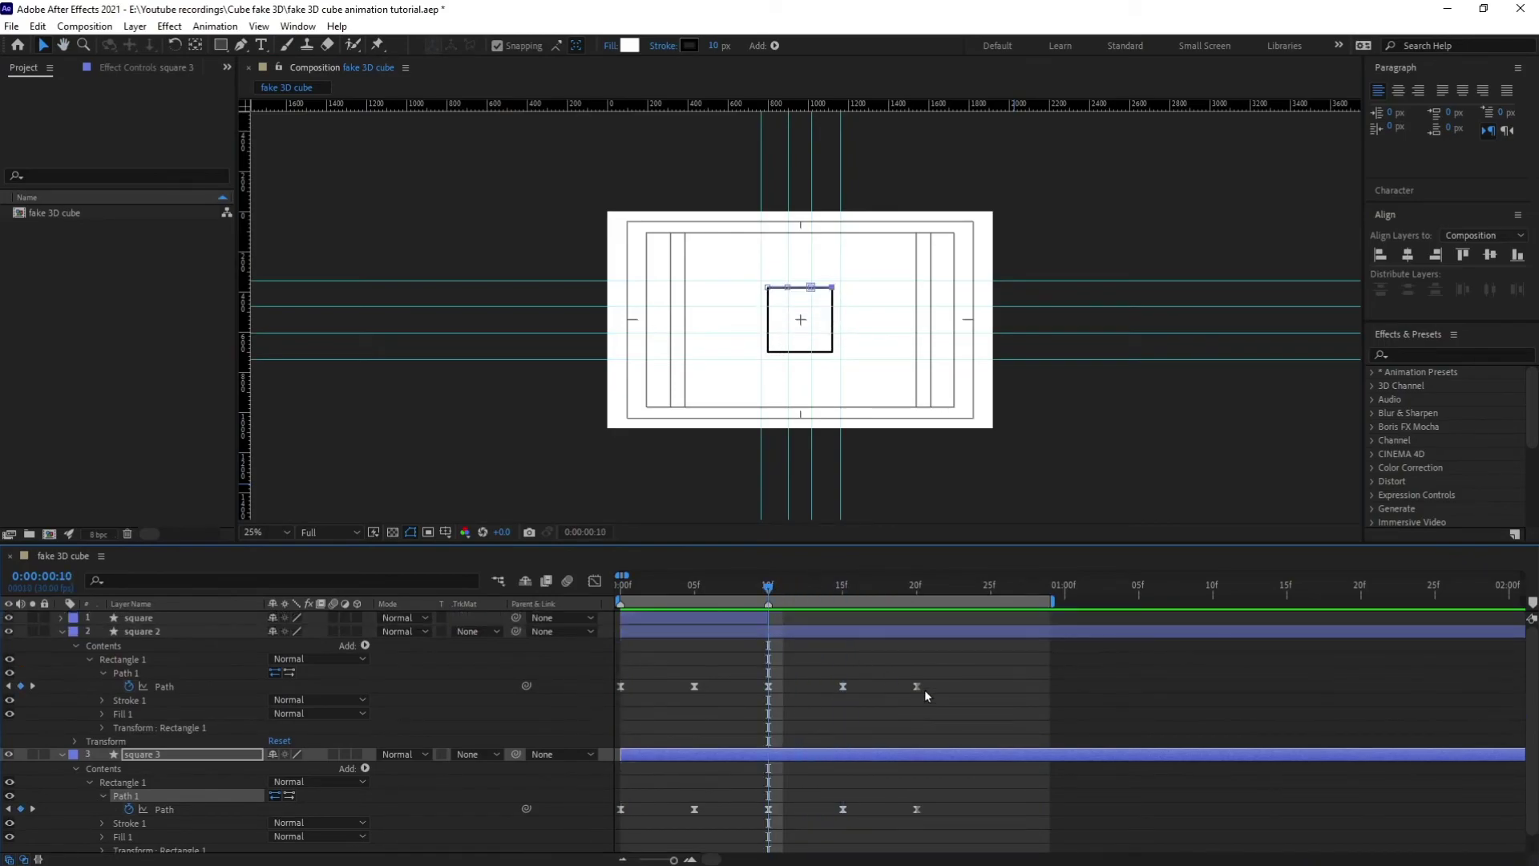
click(781, 756)
key(alt+bracketleft)
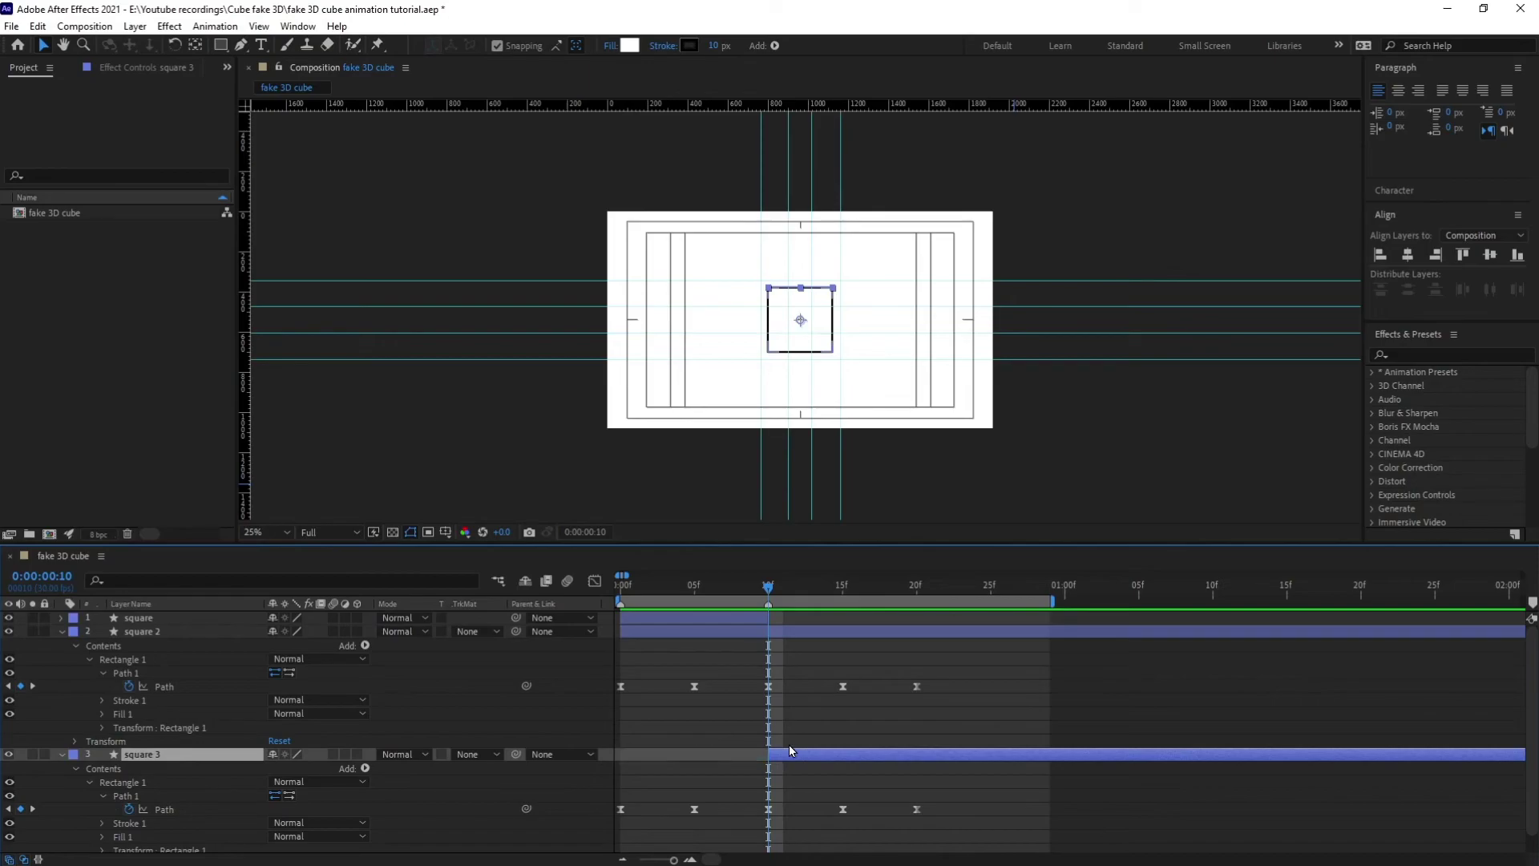
Step: Shorten the work area to end at frame 20 and preview the animation from the first frame
click(917, 589)
drag(1055, 604, 525, 586)
scroll(719, 327, up, 2)
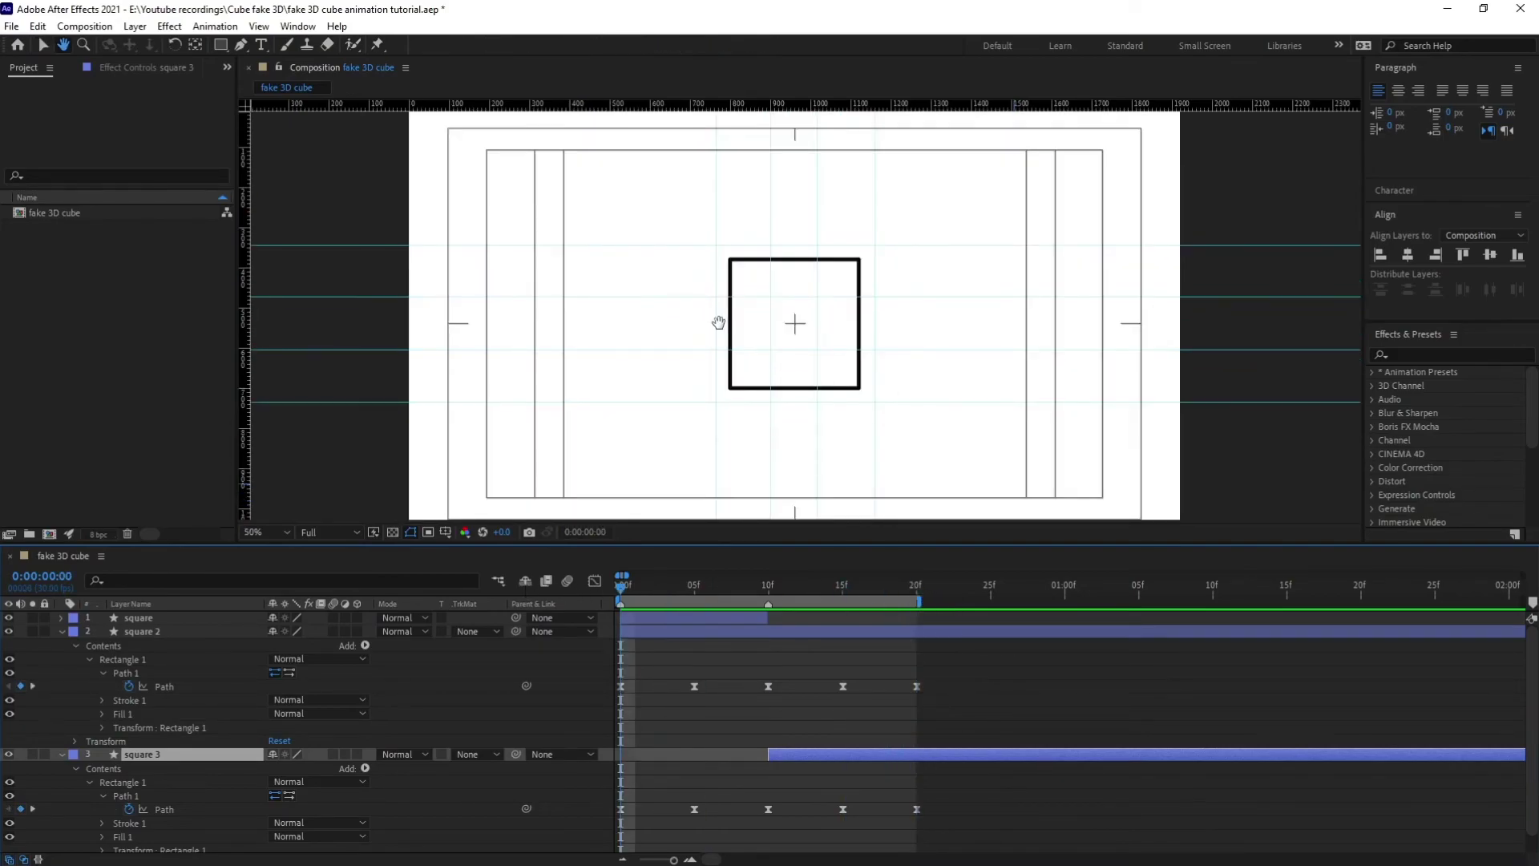
key(space)
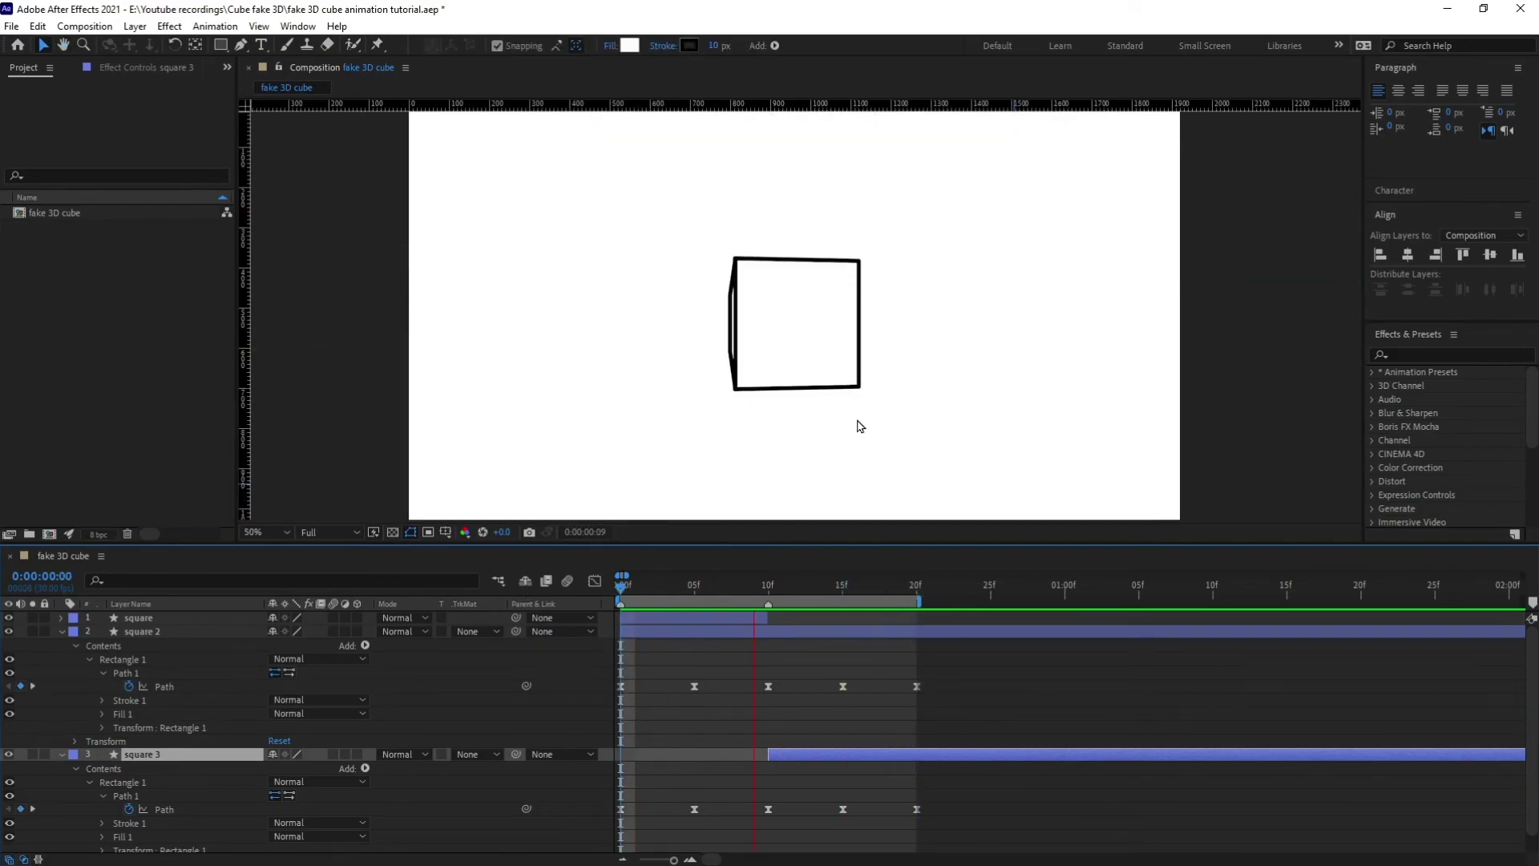